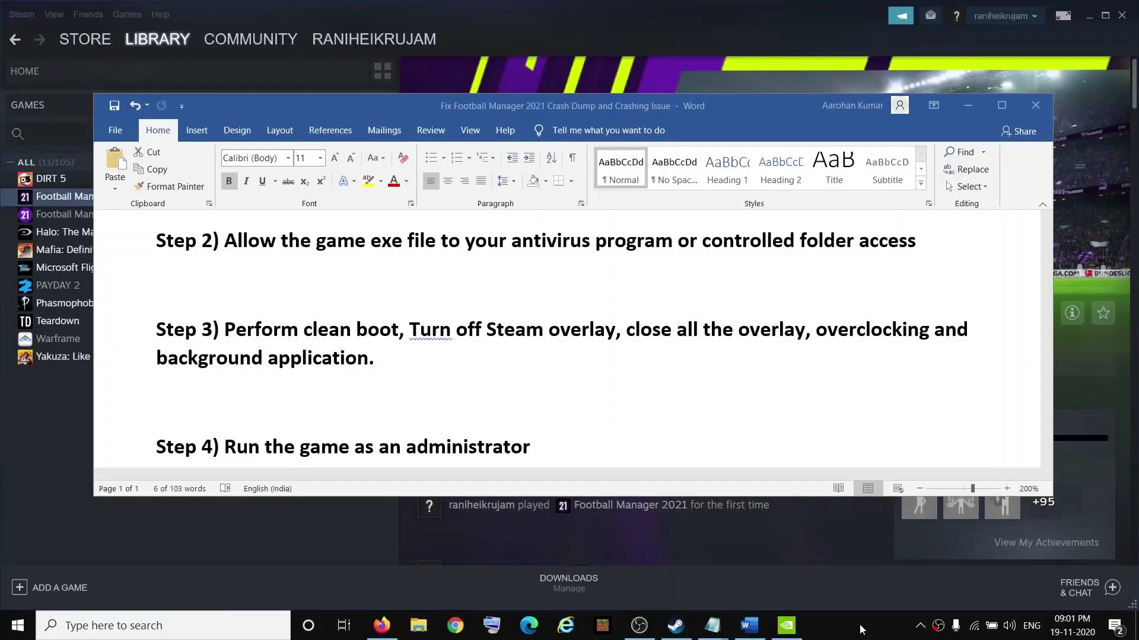
# Highlight 'Restart your PC' in Step 1 and 'game exe' in Step 2 of the Word crash-fix notes.
pyautogui.scroll(5, 650, 370)
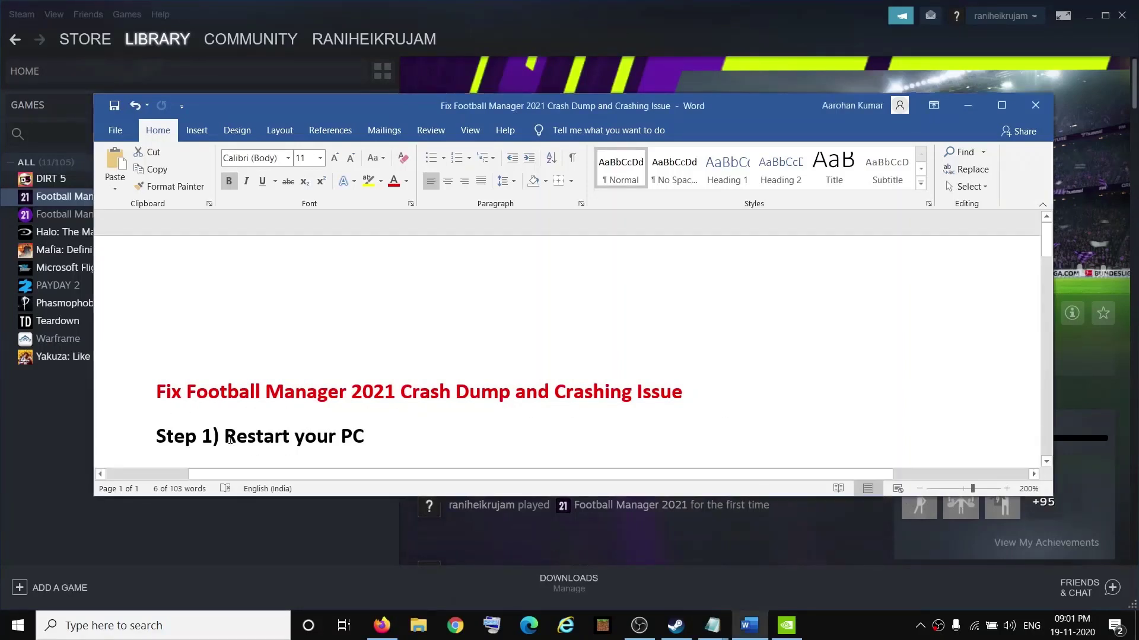
pyautogui.moveTo(227, 437); pyautogui.dragTo(376, 440)
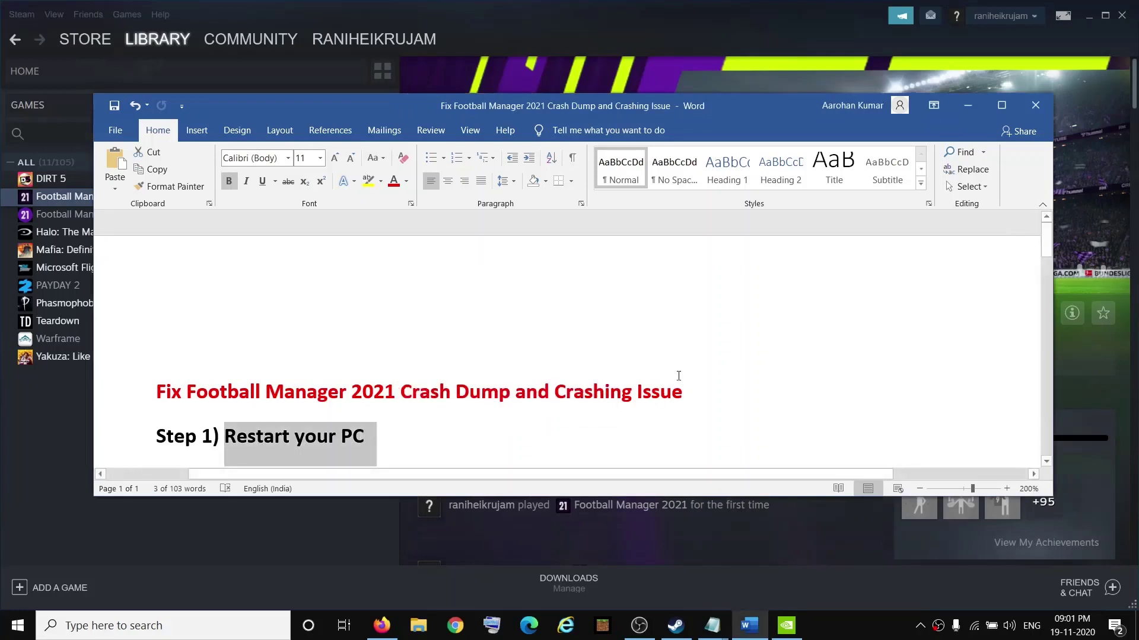
pyautogui.scroll(-1, 676, 369)
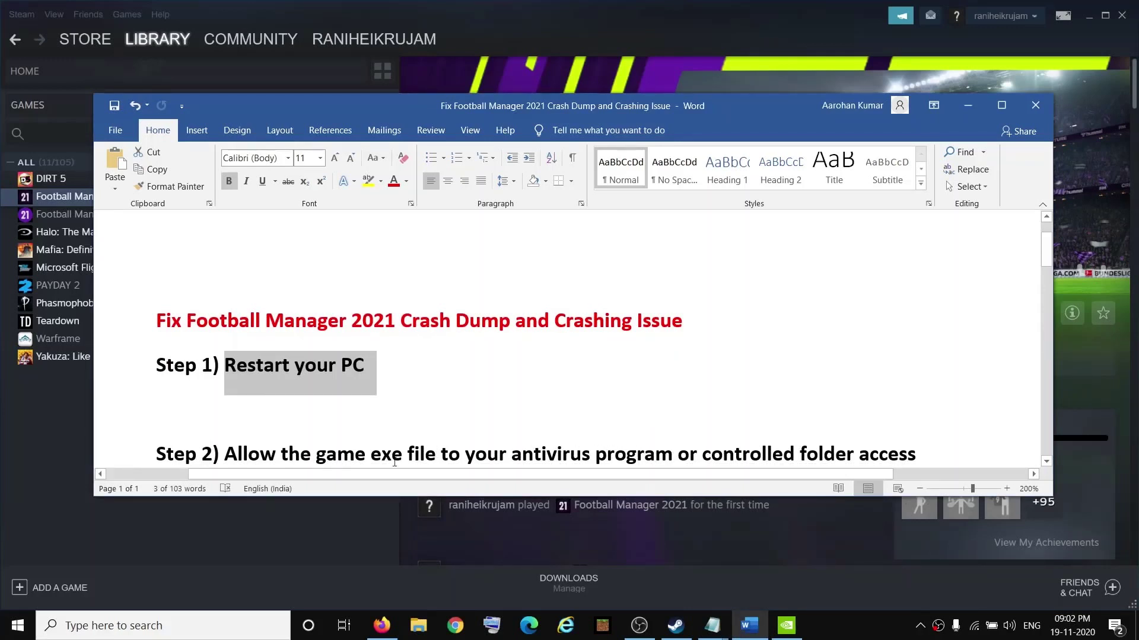
pyautogui.moveTo(316, 453); pyautogui.dragTo(407, 430)
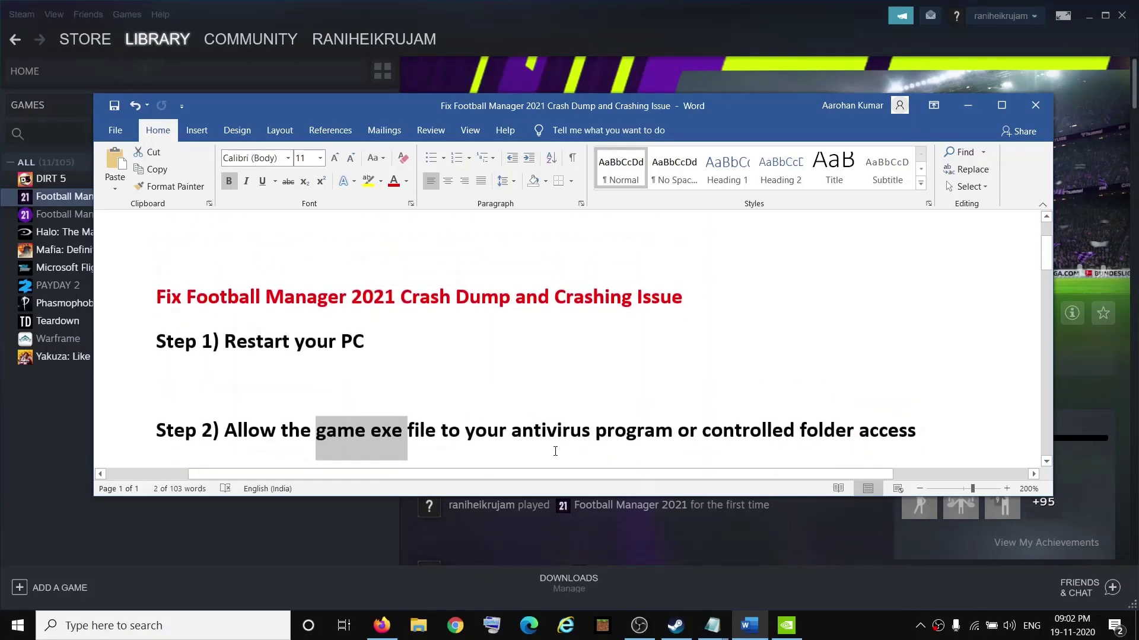
# Go through Windows Security's ransomware protection to the Controlled folder access allowed-apps list, approving UAC.
pyautogui.click(17, 626)
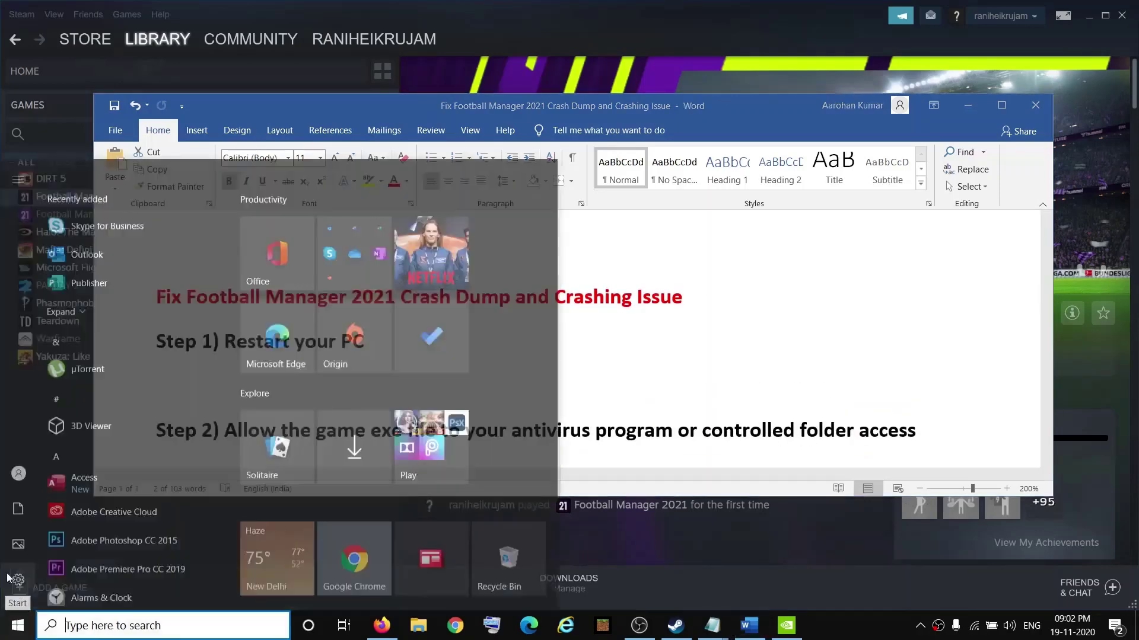
pyautogui.click(18, 555)
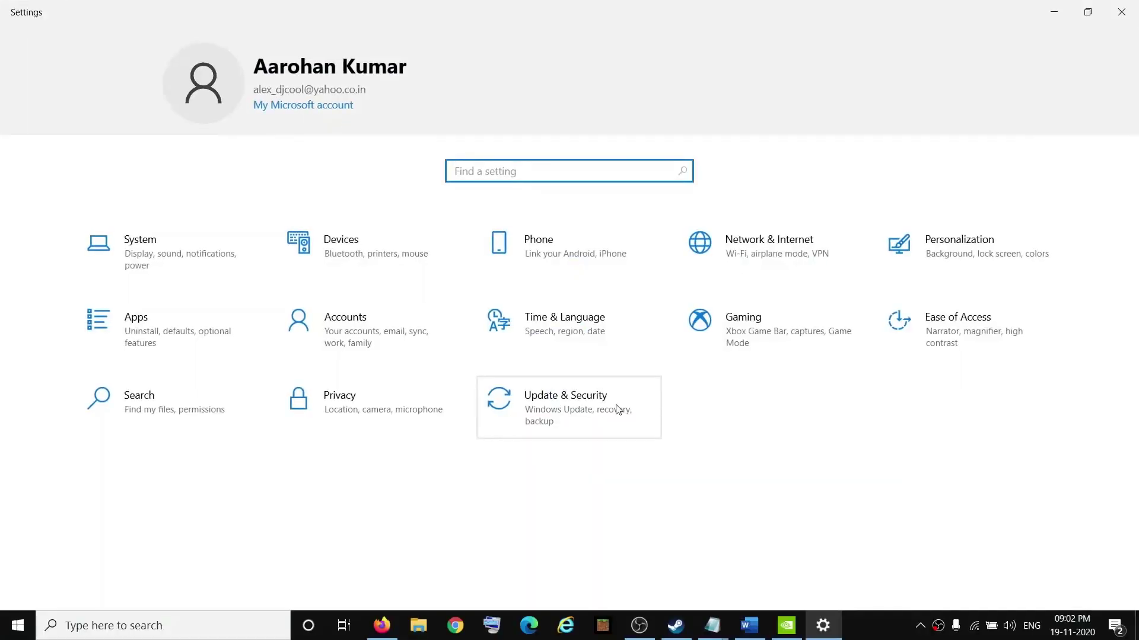
pyautogui.click(617, 410)
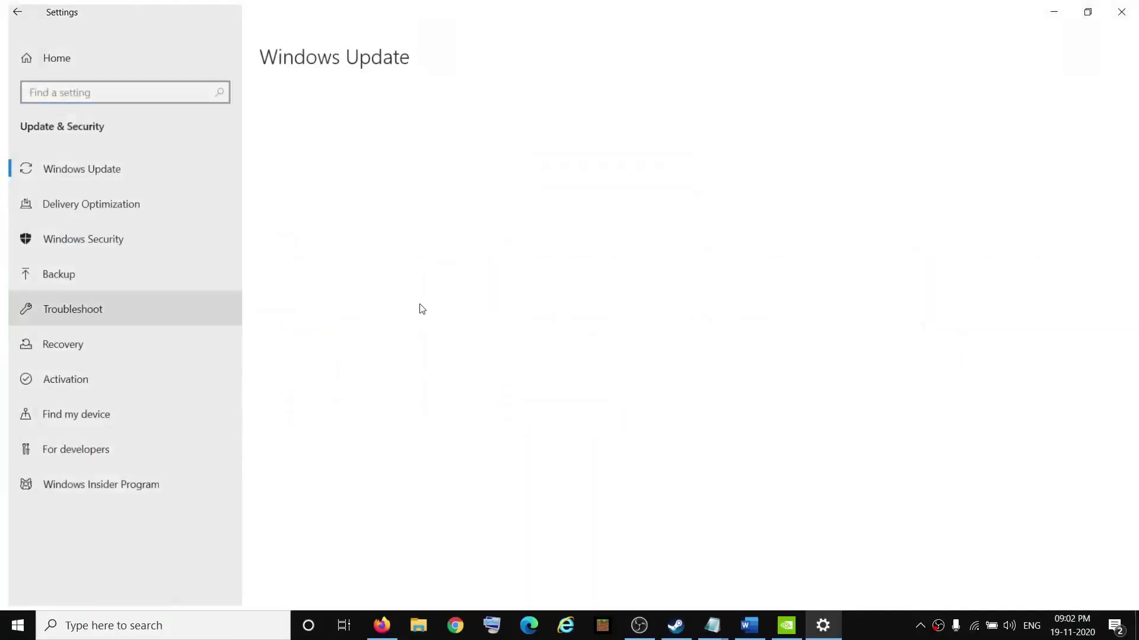
pyautogui.click(153, 238)
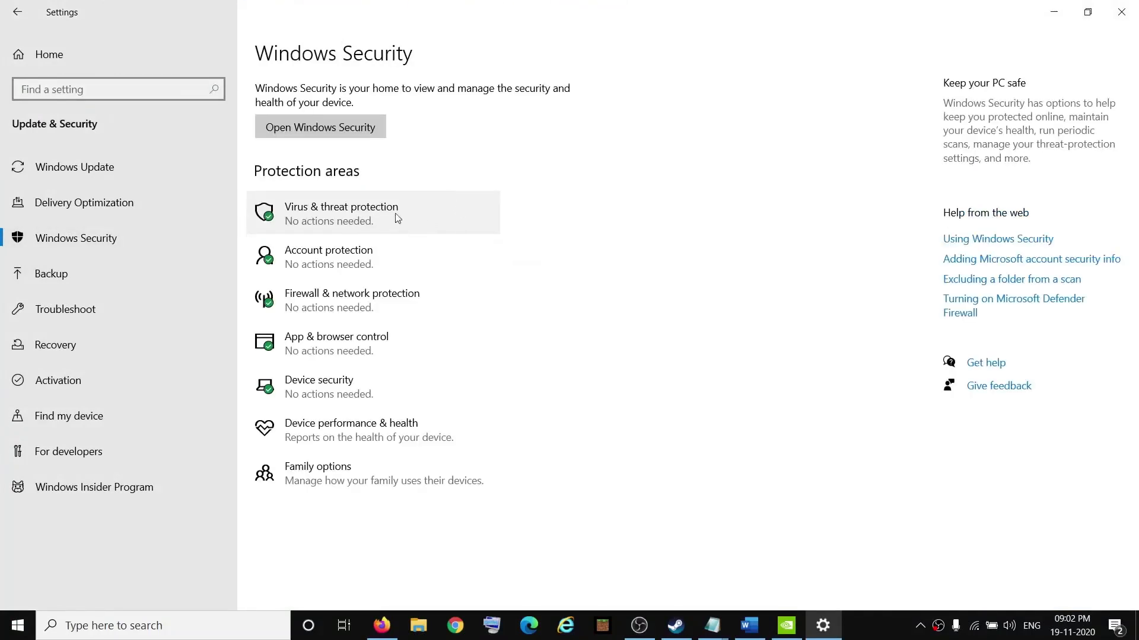
pyautogui.click(397, 218)
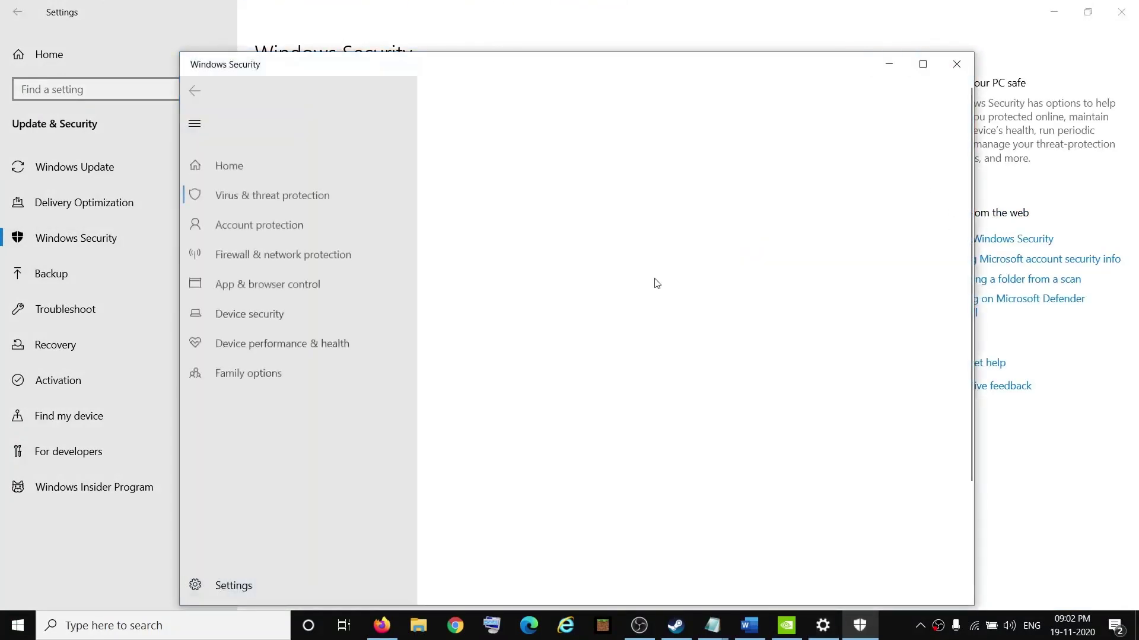
pyautogui.scroll(-20, 611, 409)
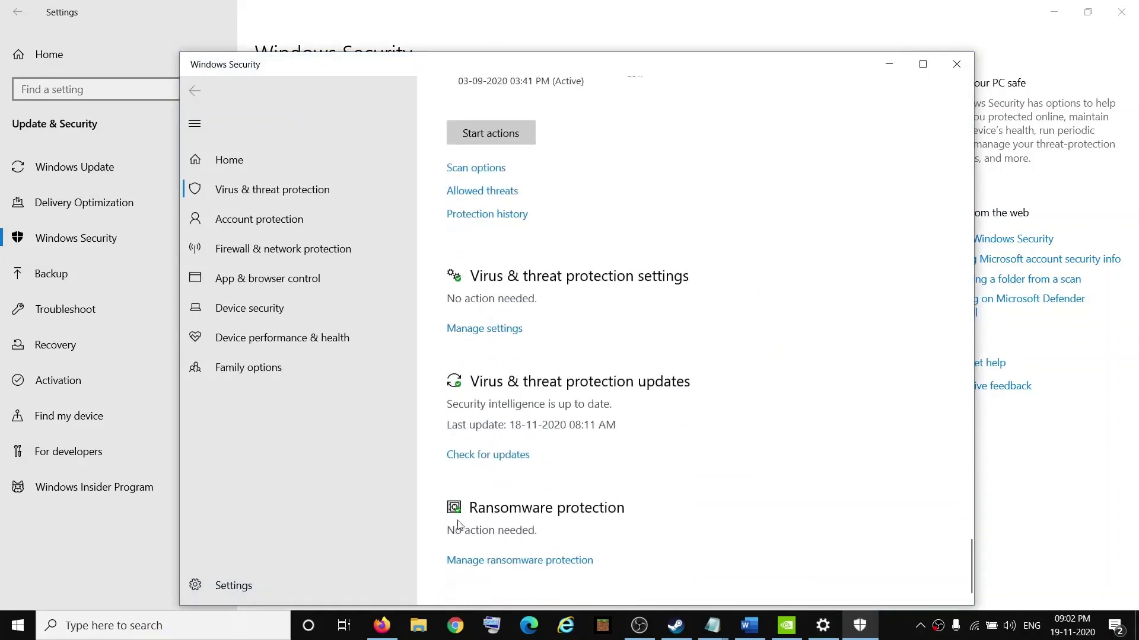
pyautogui.click(531, 561)
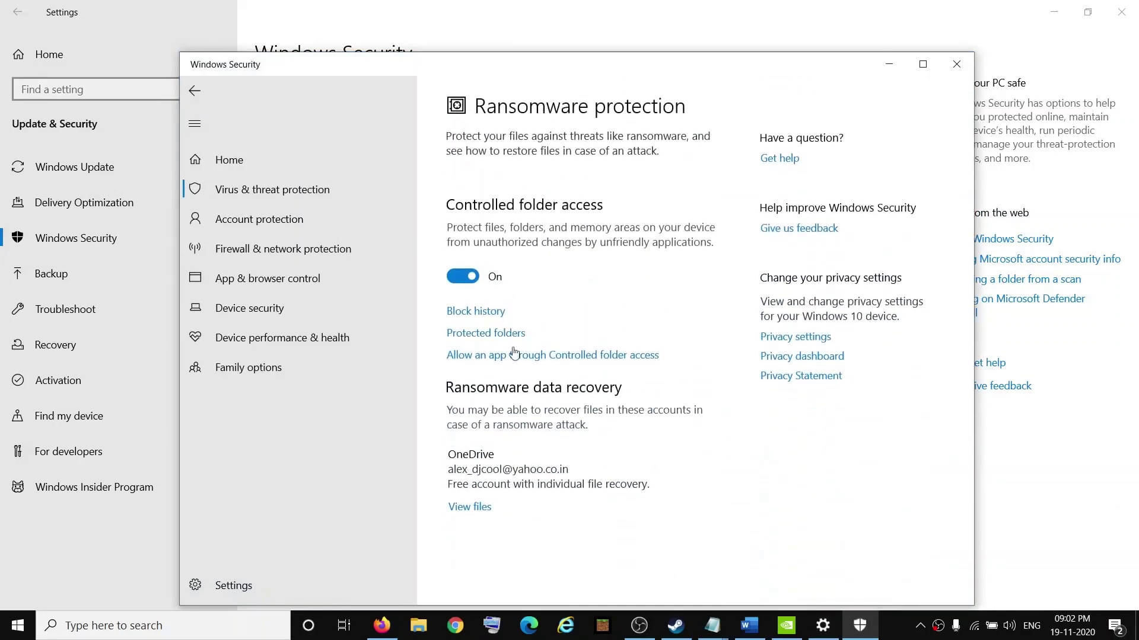
pyautogui.click(574, 355)
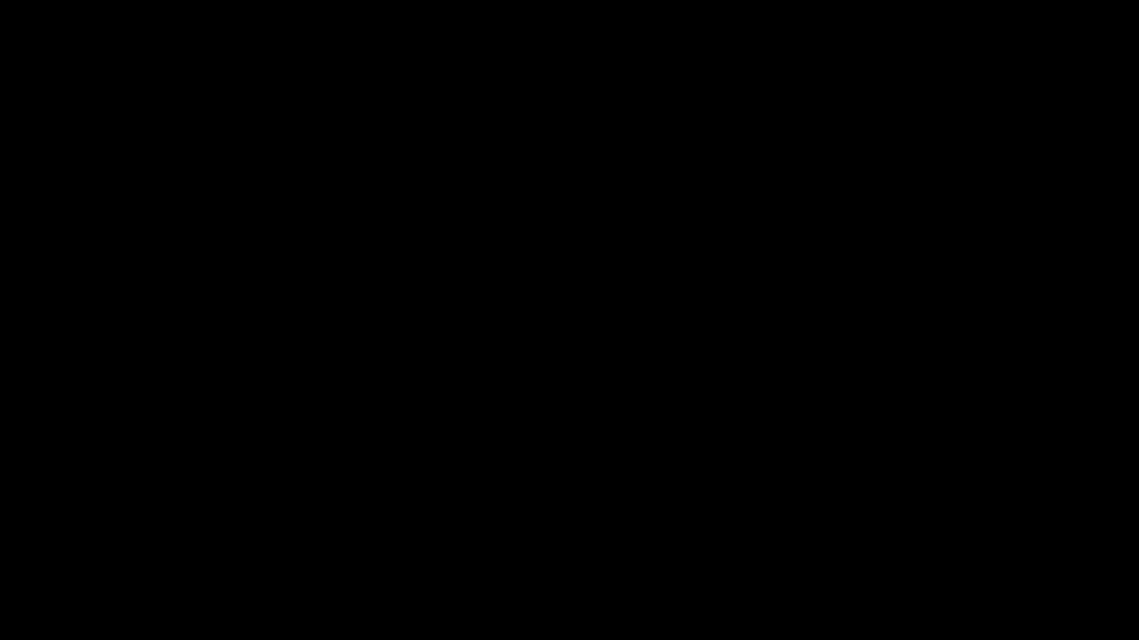
pyautogui.click(512, 238)
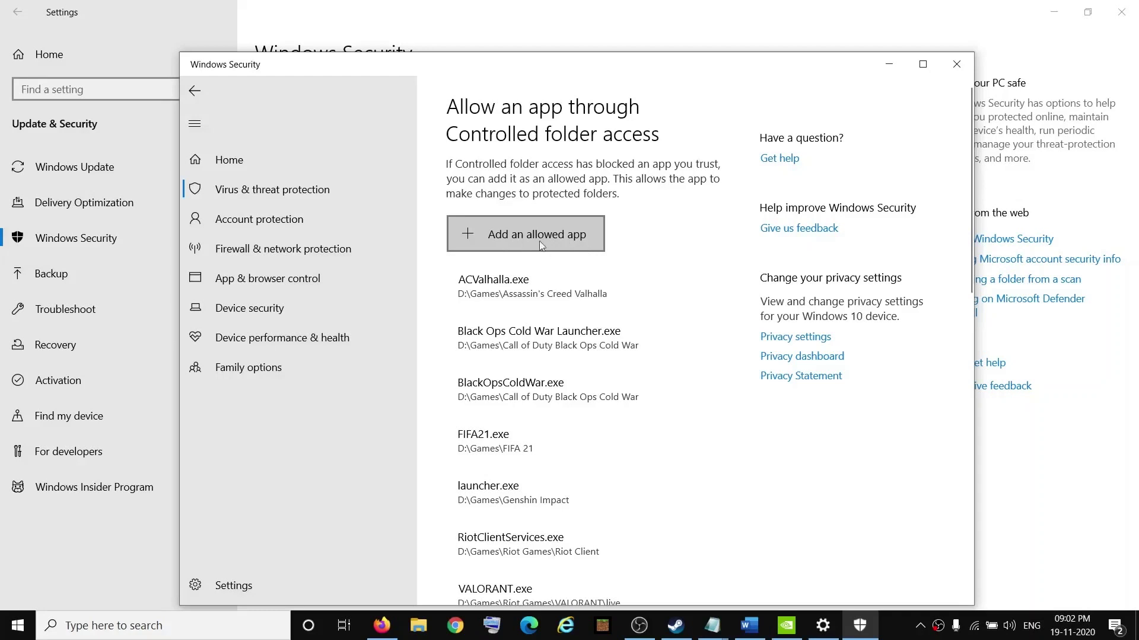
# Allow fm from D:\SteamLibrary\steamapps\common\Football Manager 2021, then close Windows Security.
pyautogui.click(540, 239)
pyautogui.click(522, 294)
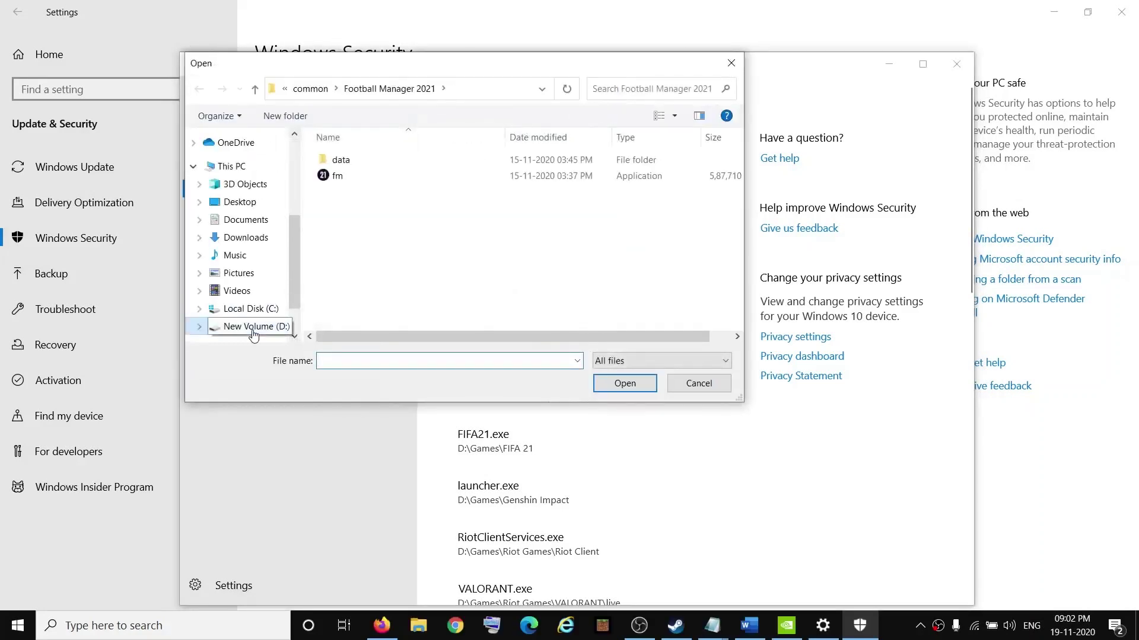
pyautogui.click(252, 328)
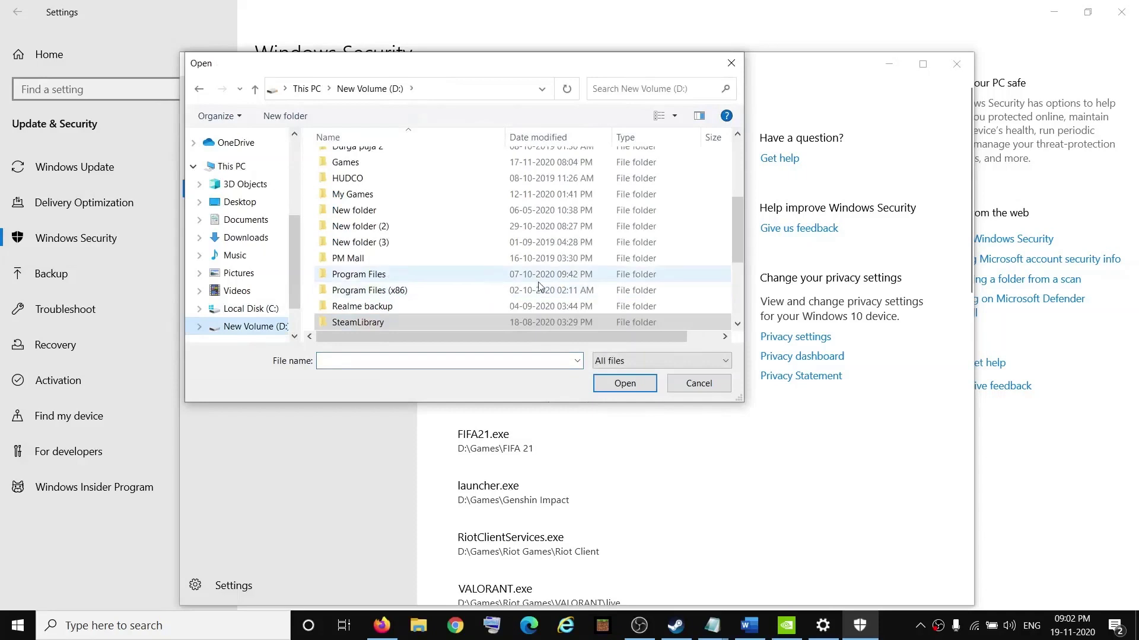
pyautogui.doubleClick(357, 323)
pyautogui.doubleClick(355, 192)
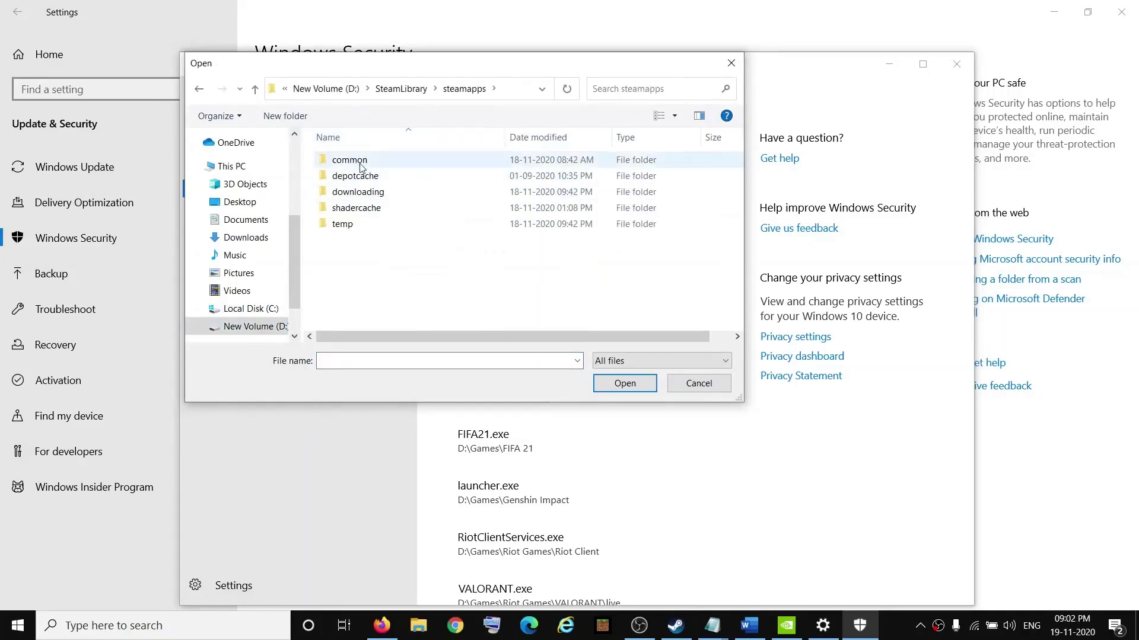
pyautogui.doubleClick(349, 164)
pyautogui.click(375, 163)
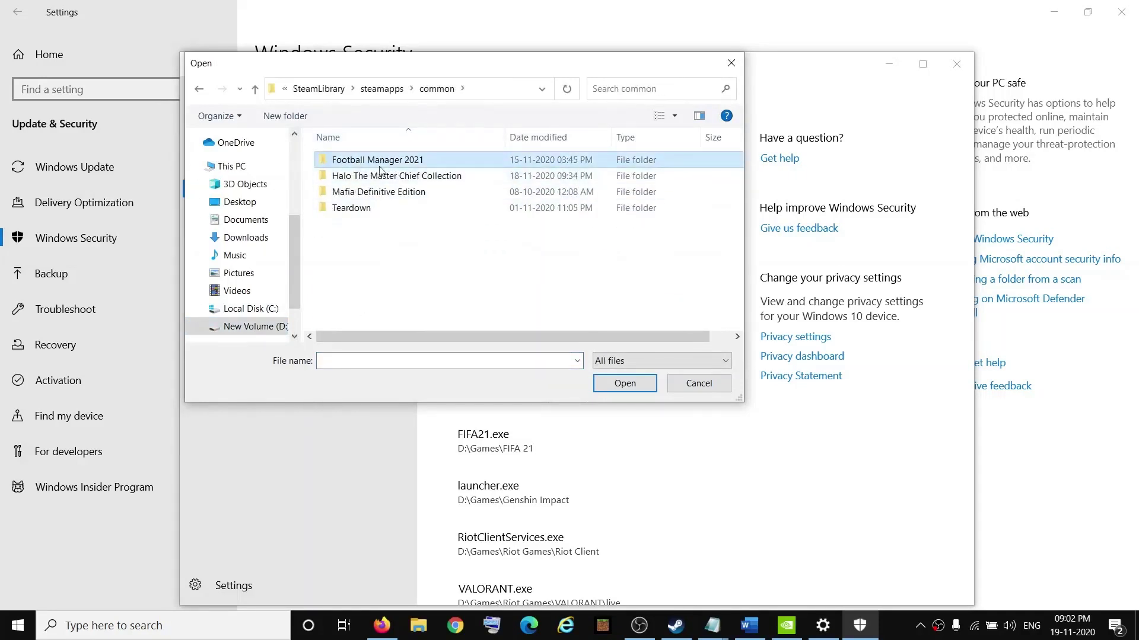
pyautogui.doubleClick(393, 166)
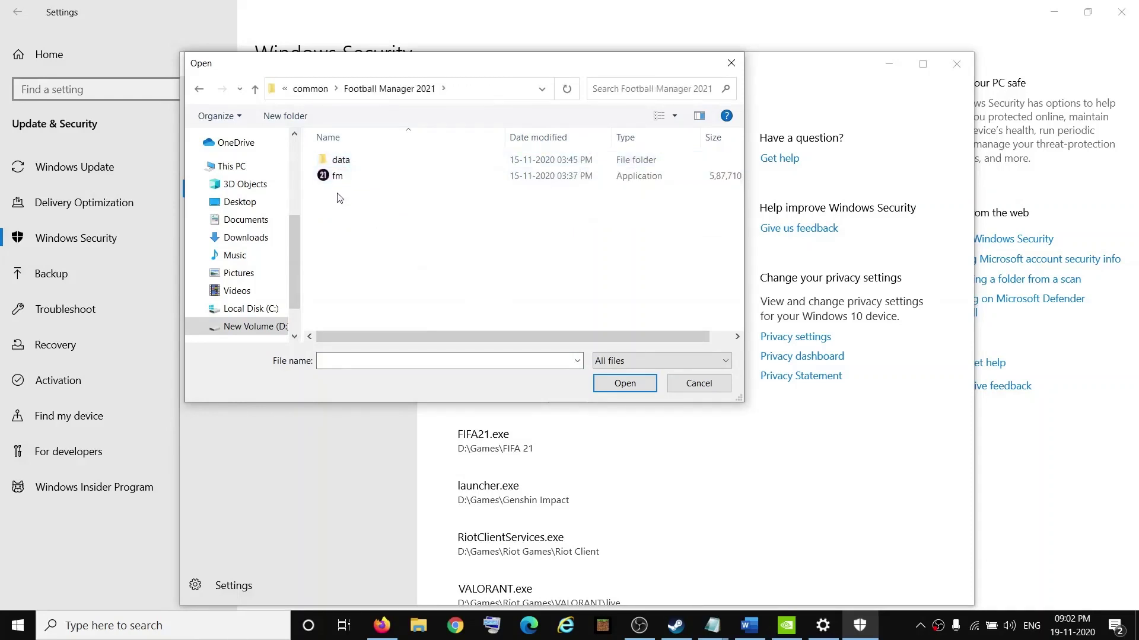
pyautogui.click(339, 178)
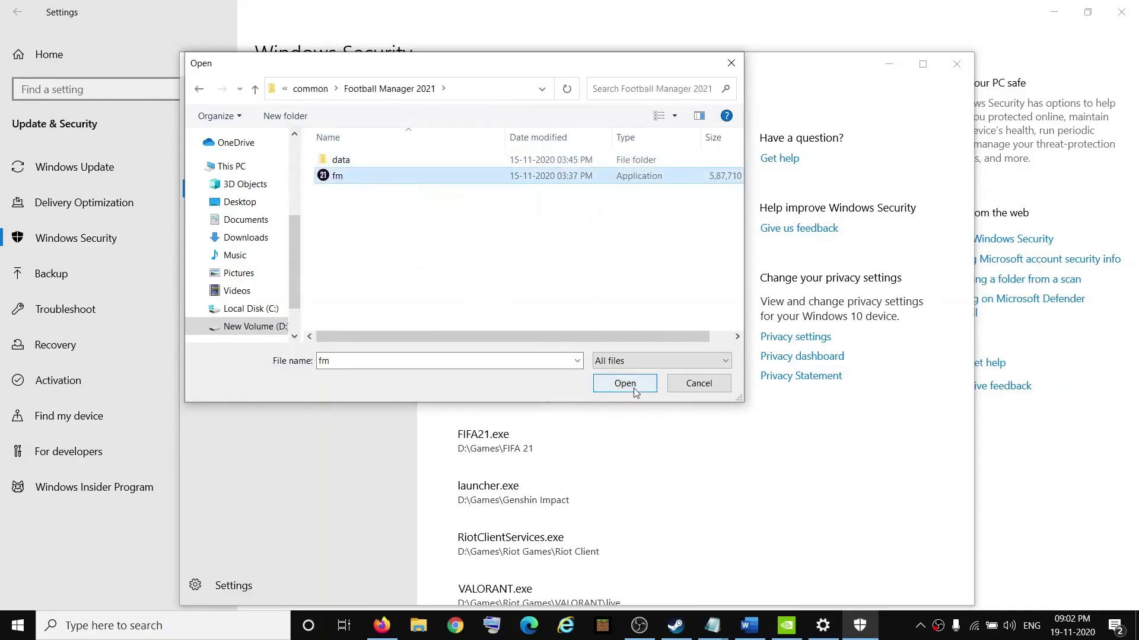
pyautogui.click(618, 389)
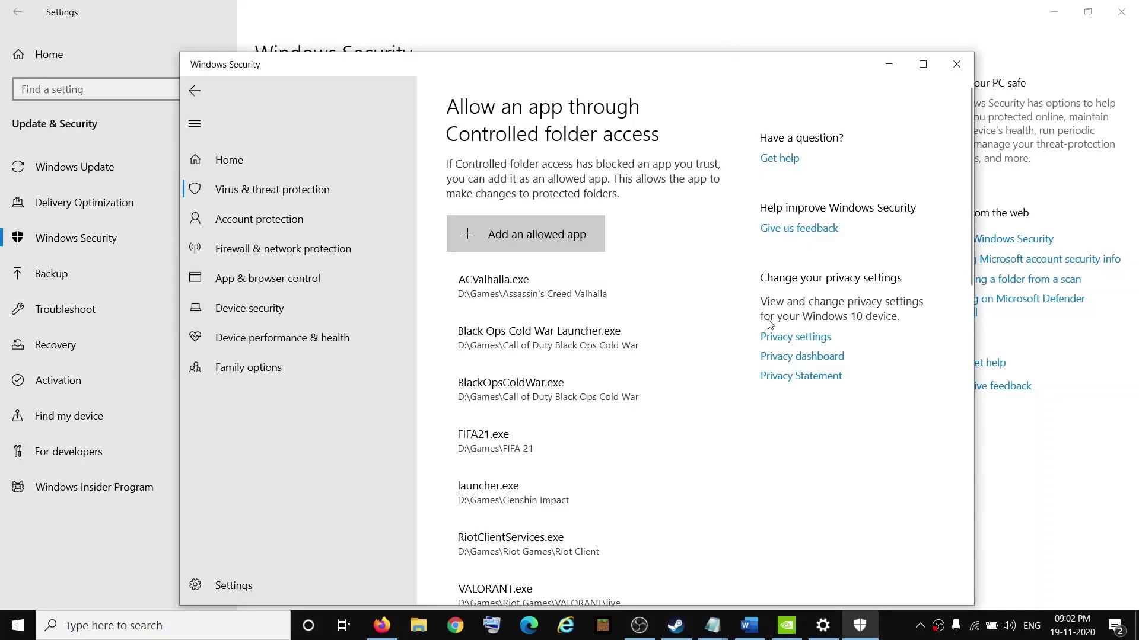
pyautogui.click(955, 64)
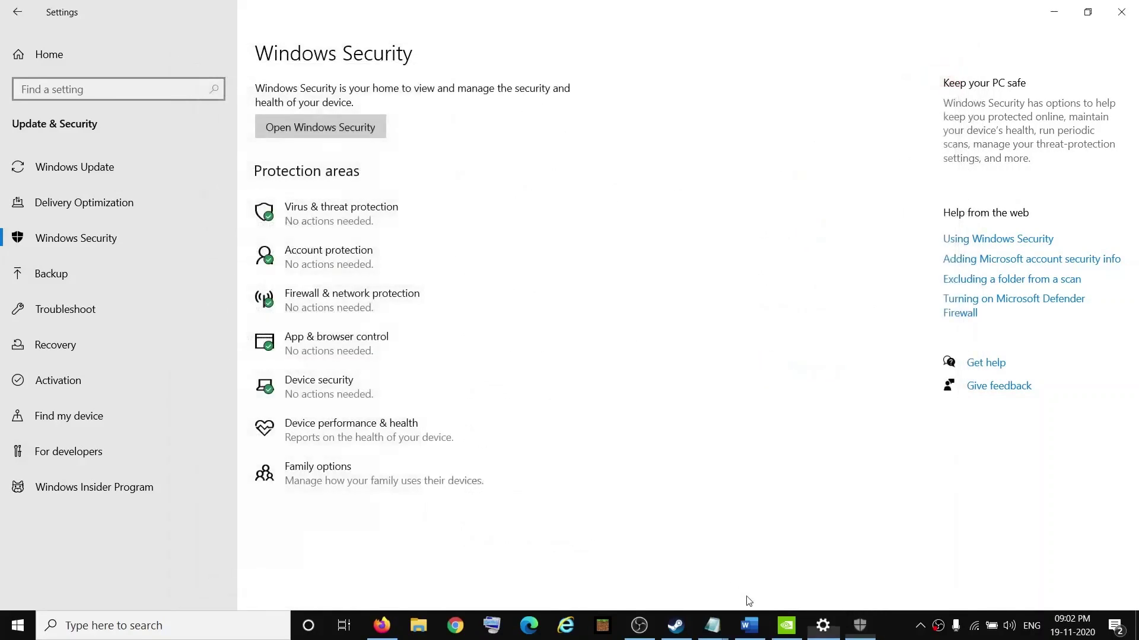
# Launch System Configuration via search, tick Hide all Microsoft services on Services, and close with OK.
pyautogui.click(747, 627)
pyautogui.scroll(-1, 650, 439)
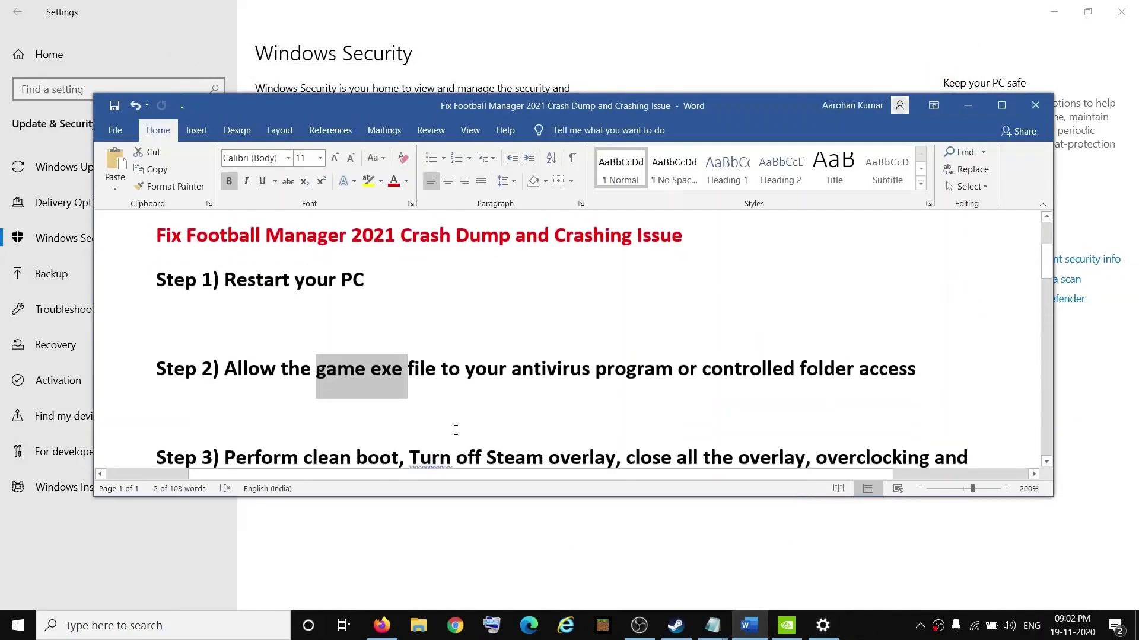
pyautogui.click(188, 626)
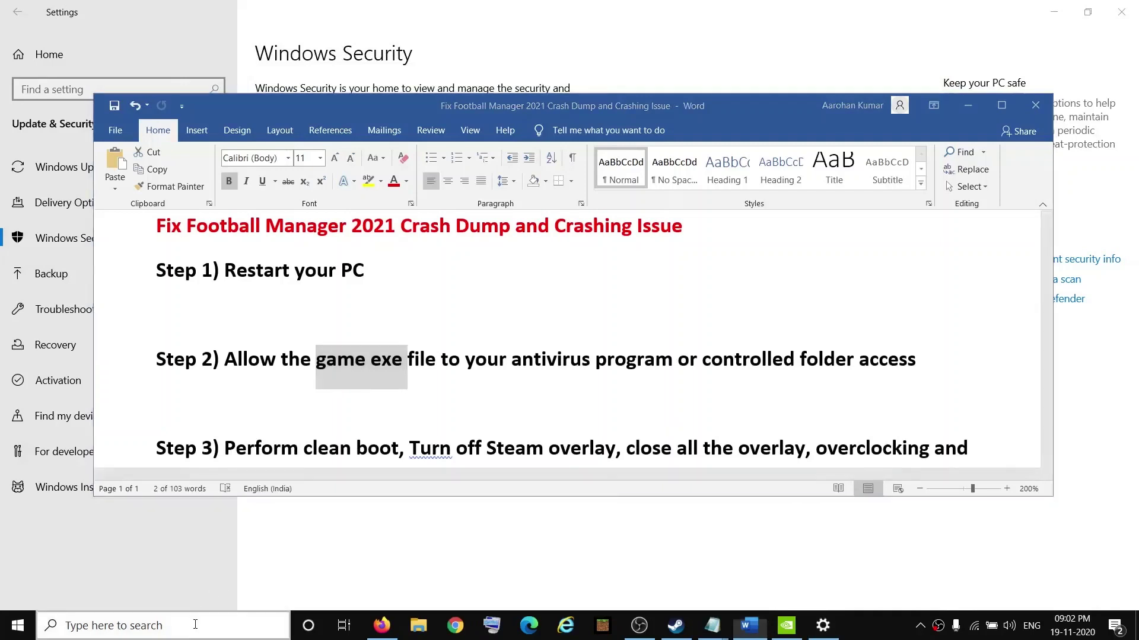
pyautogui.write('system')
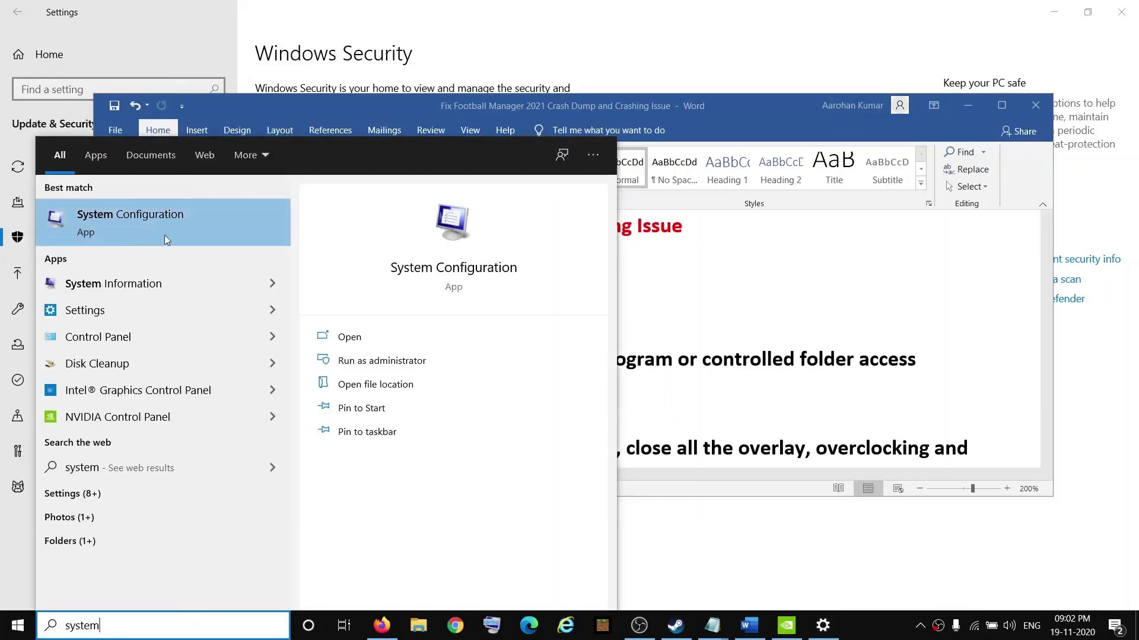
pyautogui.click(149, 230)
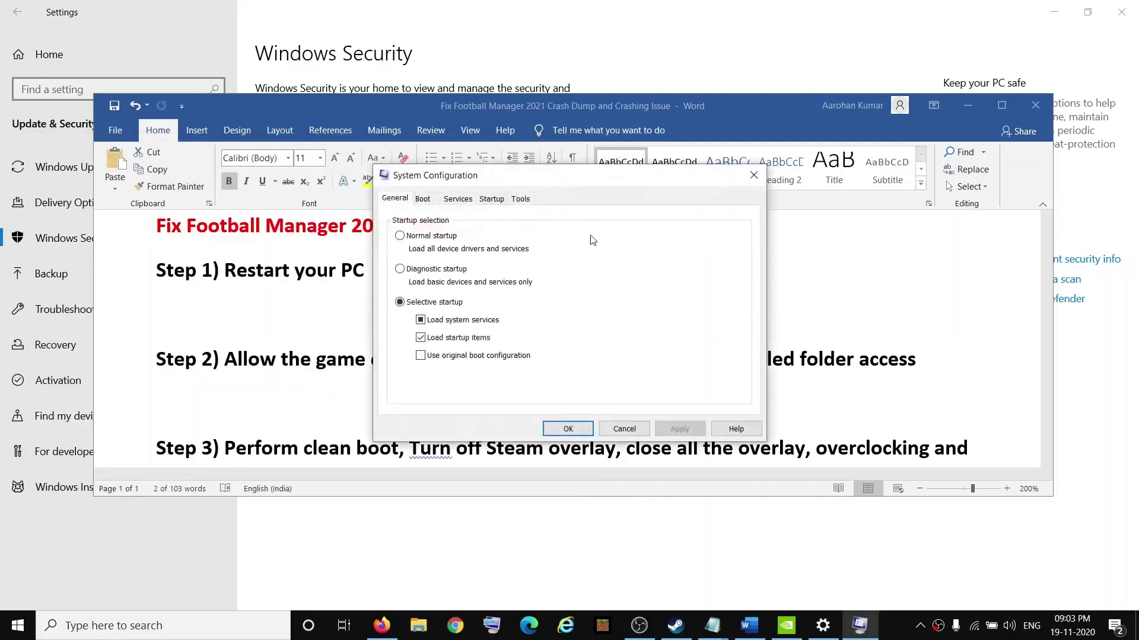
pyautogui.click(458, 201)
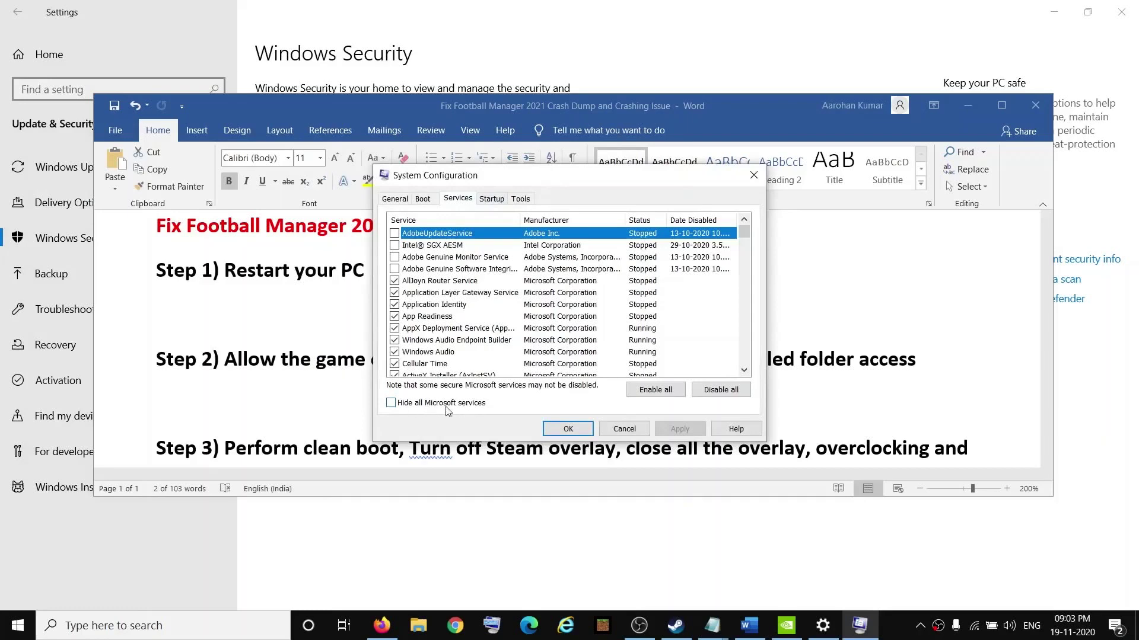
pyautogui.click(392, 405)
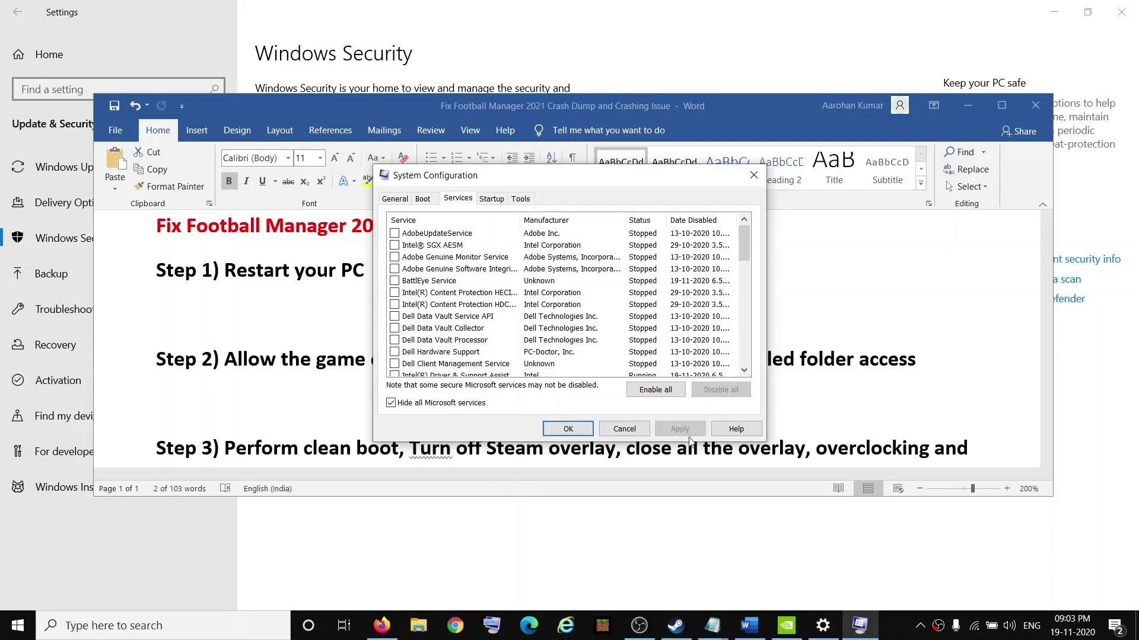
pyautogui.click(567, 429)
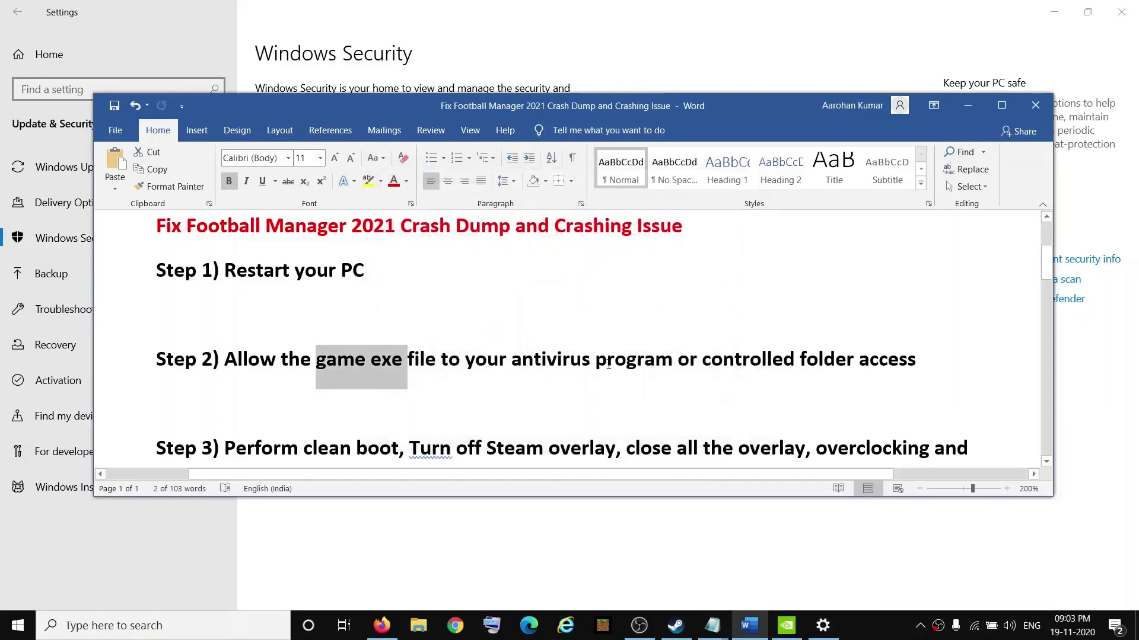
# Untick 'Enable the Steam Overlay while in-game' in Football Manager 2021's Steam properties.
pyautogui.moveTo(409, 449); pyautogui.dragTo(615, 449)
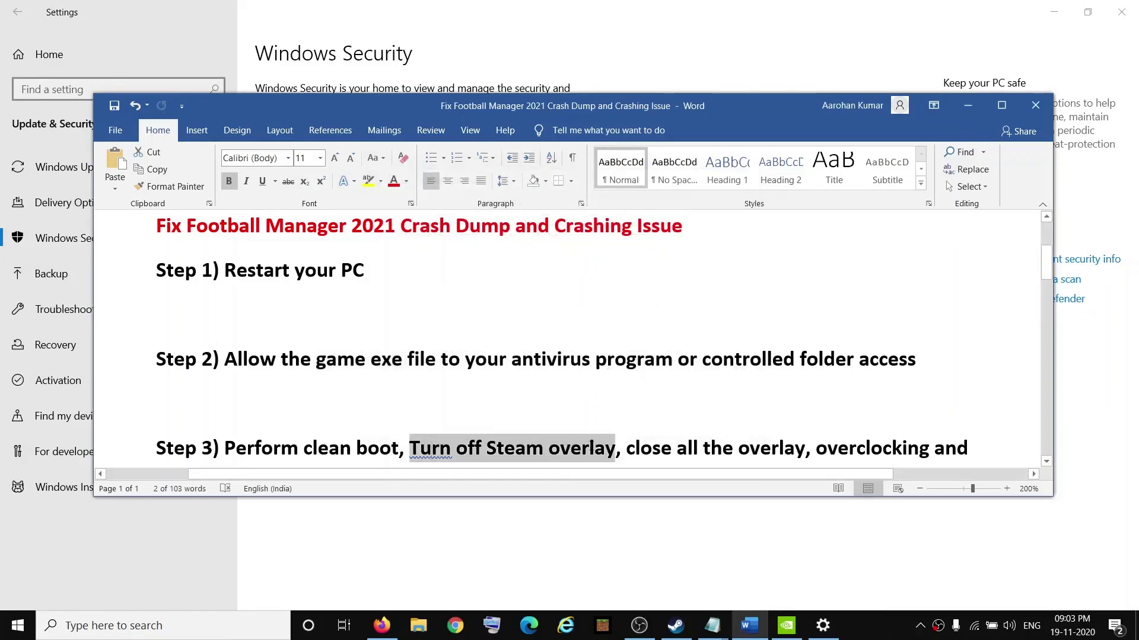
pyautogui.click(676, 626)
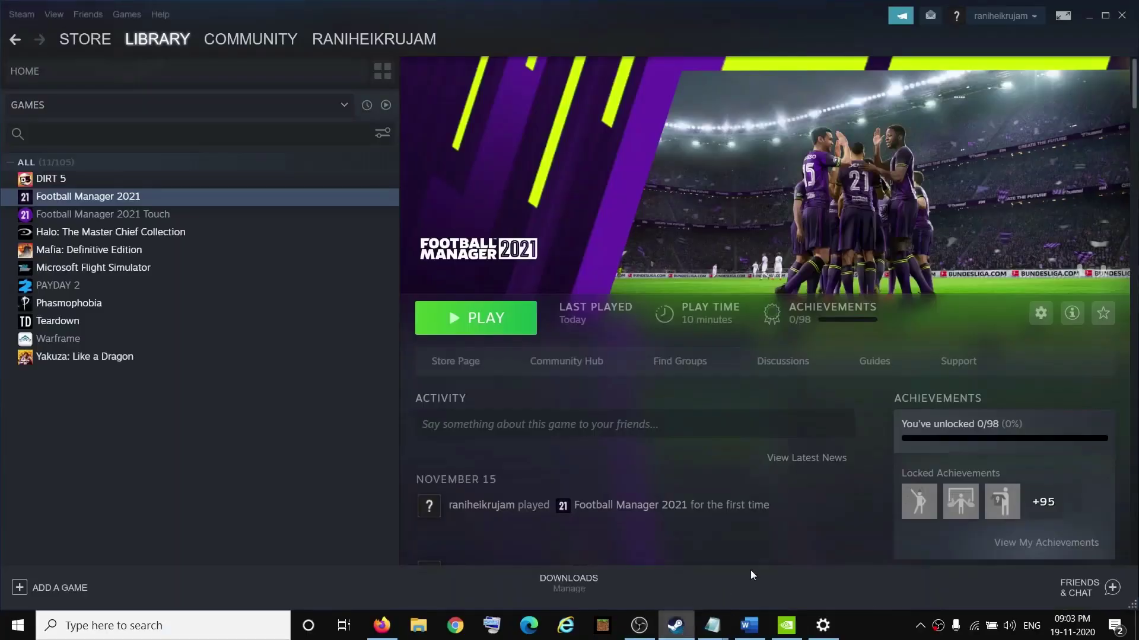
pyautogui.rightClick(146, 198)
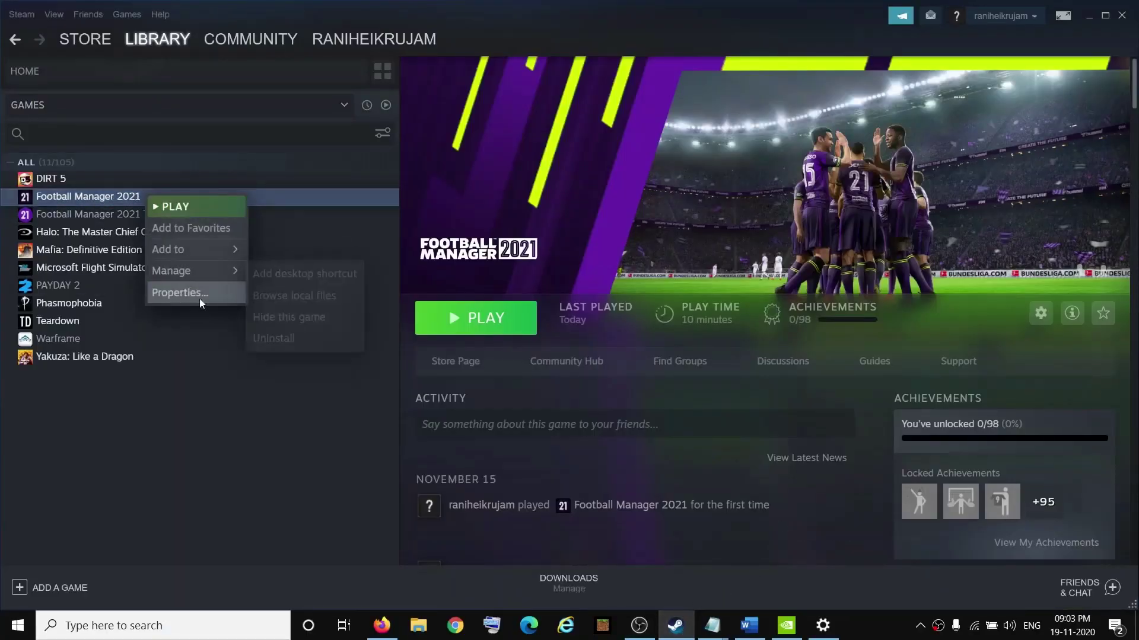
pyautogui.click(194, 294)
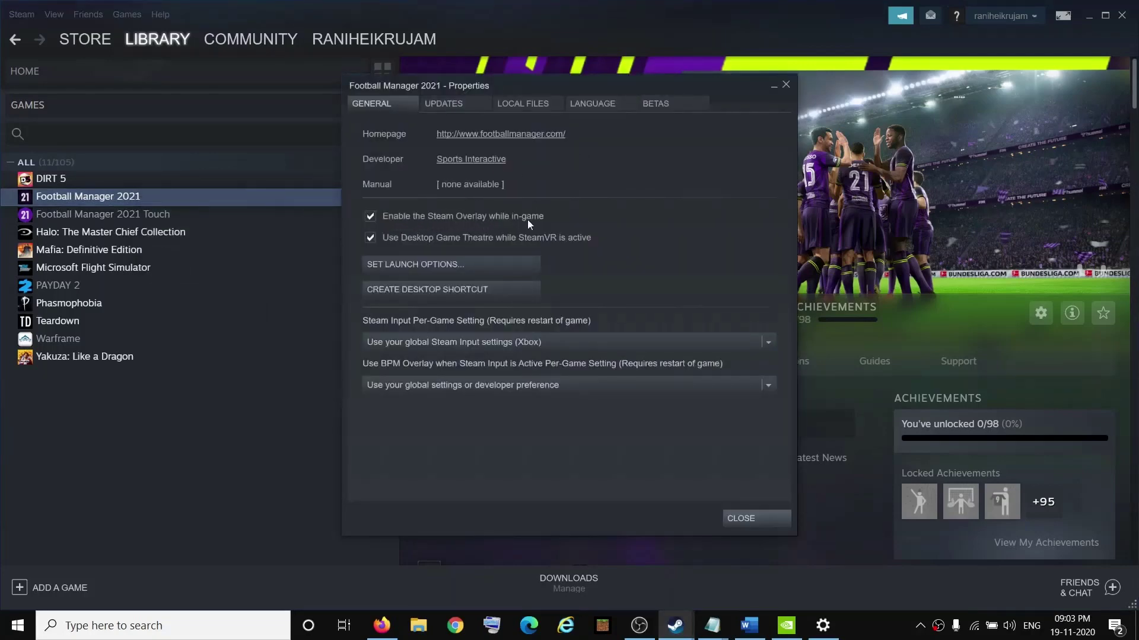
pyautogui.click(371, 215)
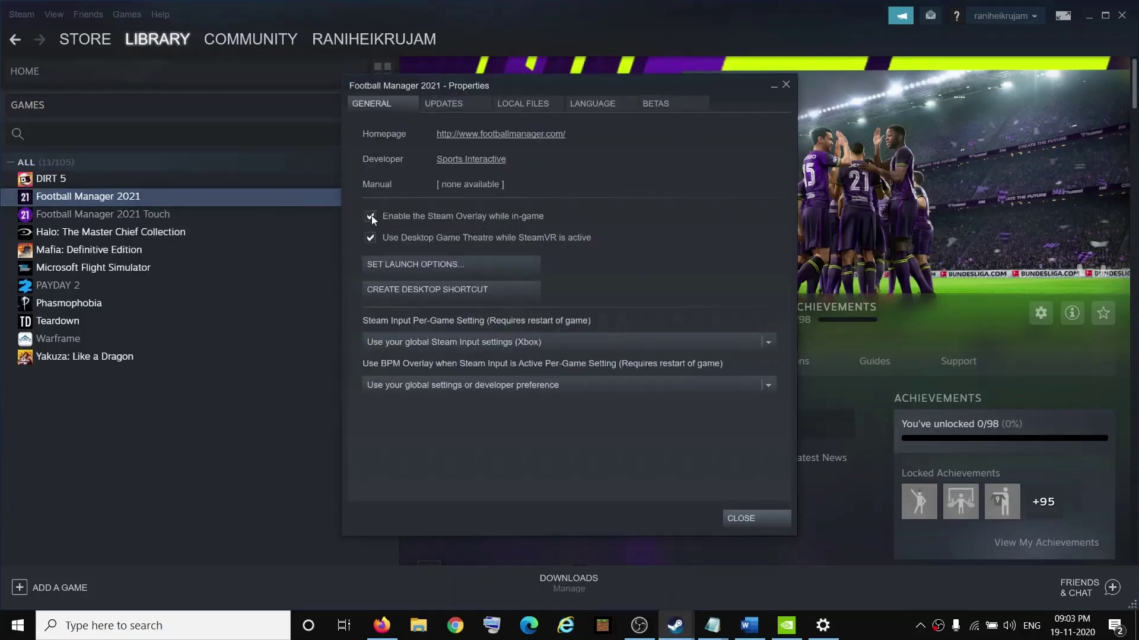
pyautogui.click(749, 518)
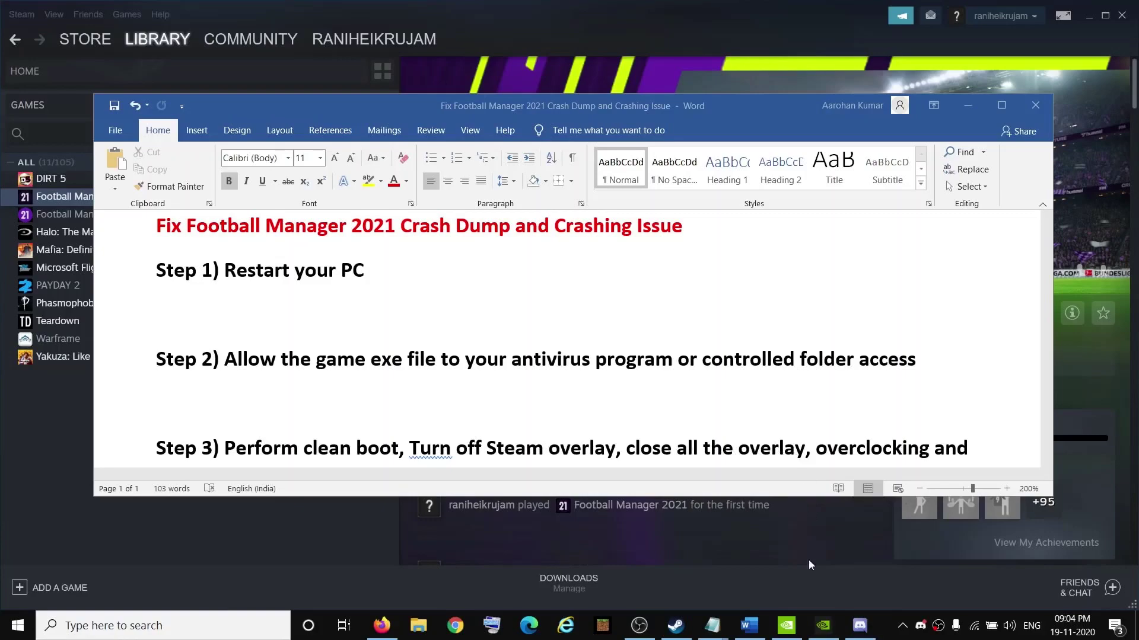
# Close GeForce Experience and the Discord window, and quit Discord from the system tray.
pyautogui.click(786, 625)
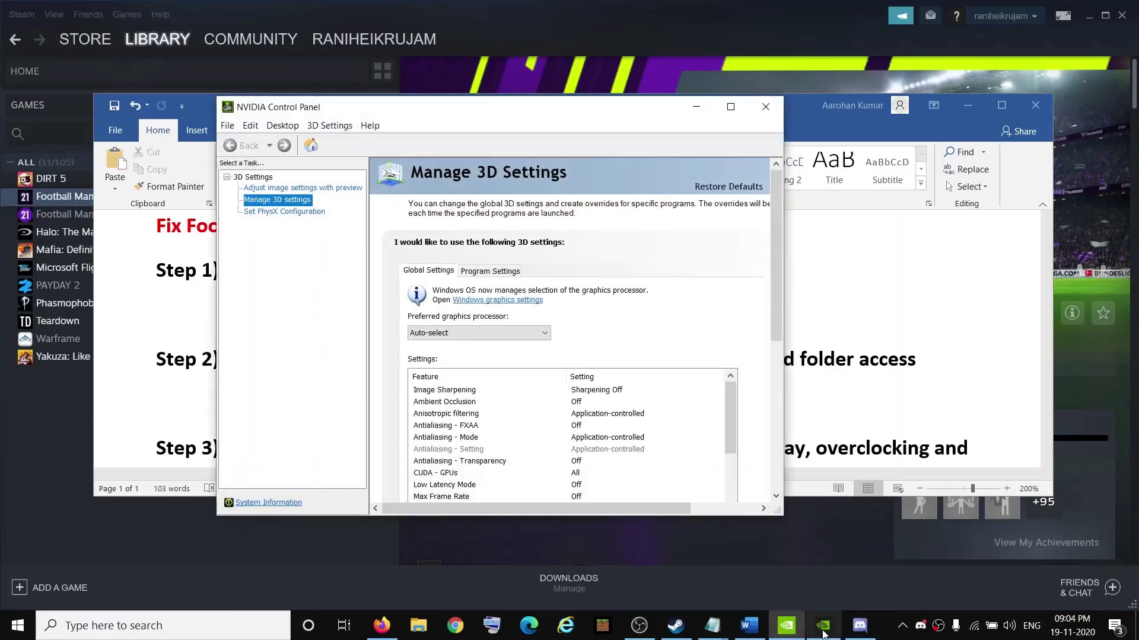
pyautogui.click(823, 626)
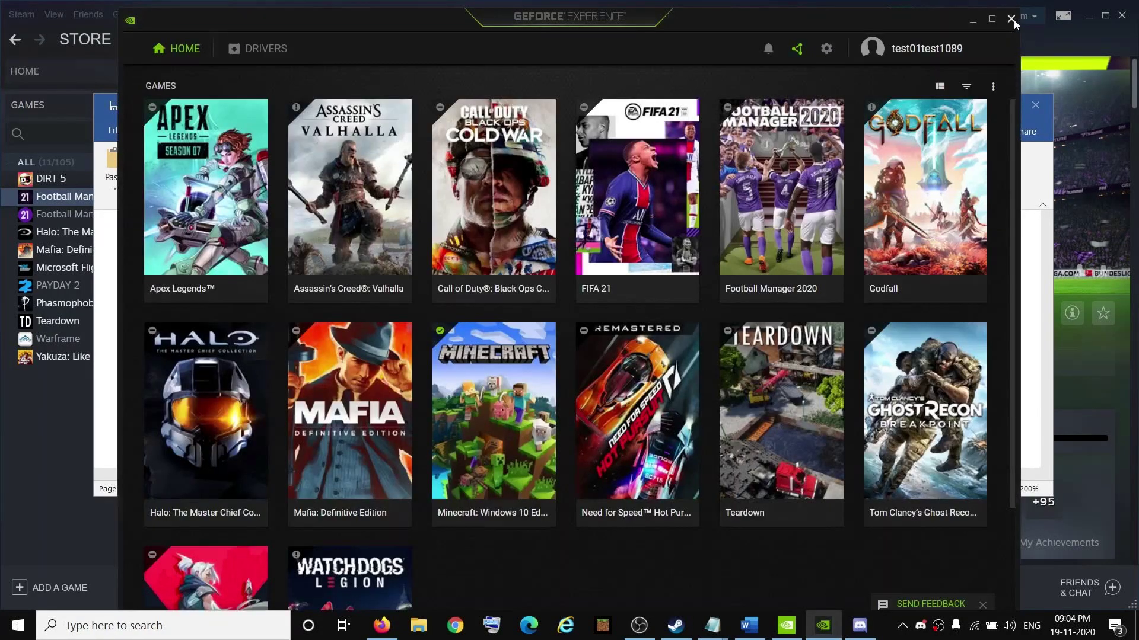
pyautogui.click(1011, 19)
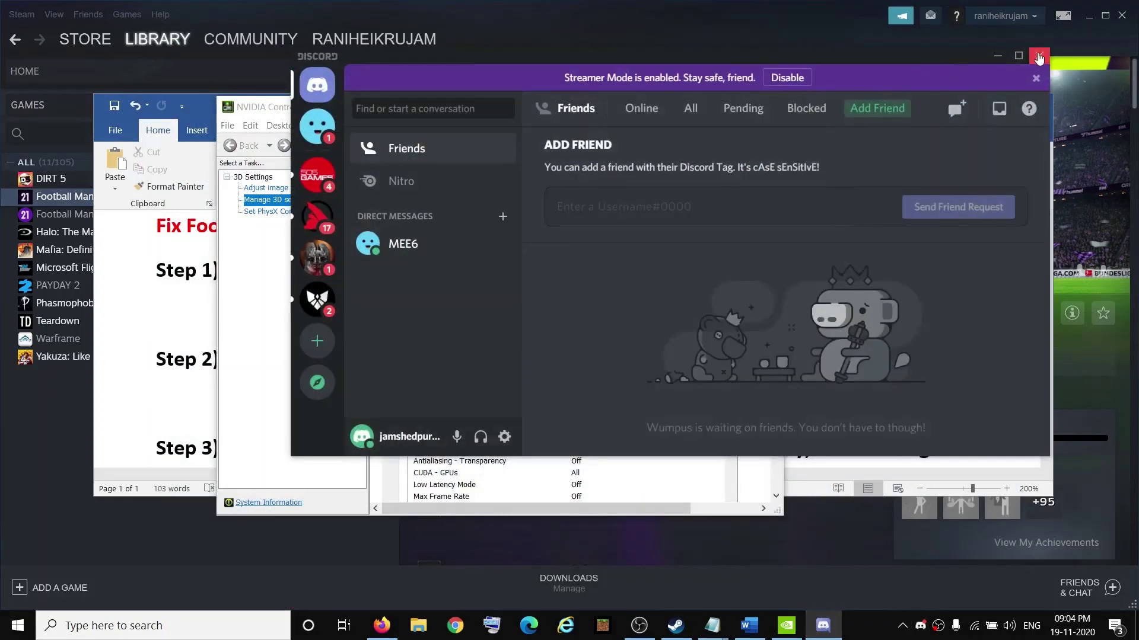
pyautogui.click(1038, 56)
pyautogui.click(916, 626)
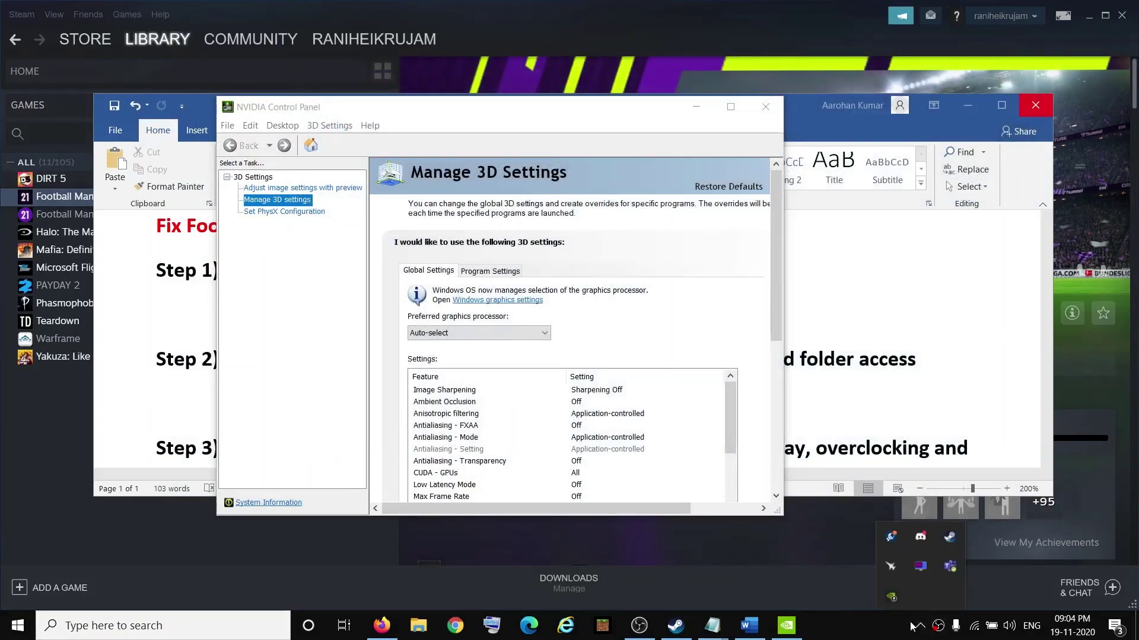
pyautogui.rightClick(921, 538)
pyautogui.click(963, 529)
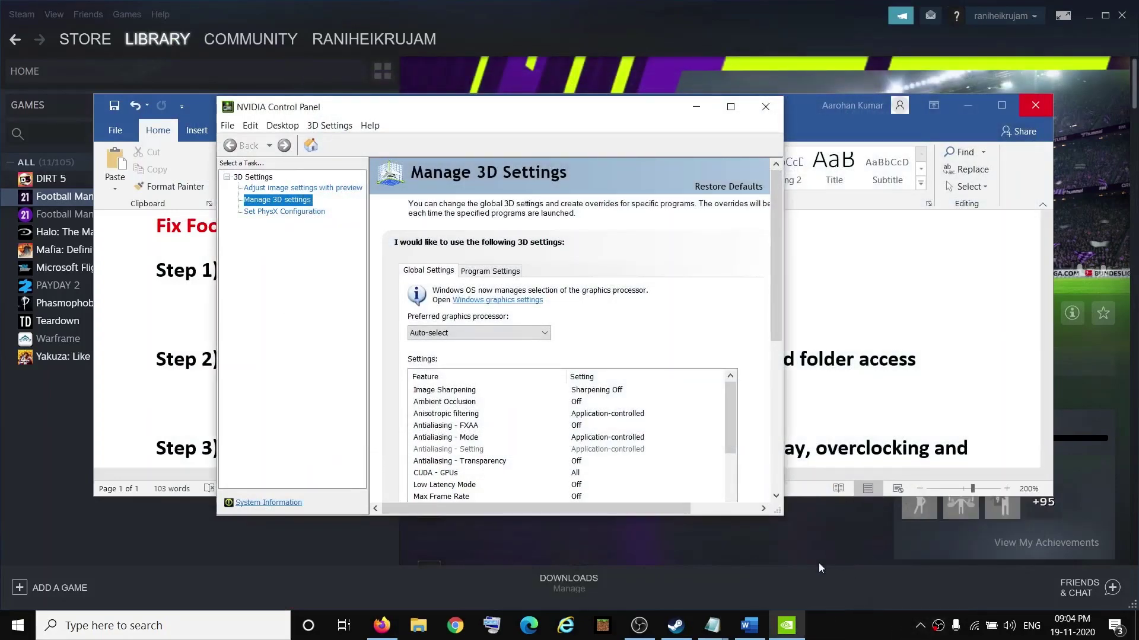
pyautogui.click(865, 454)
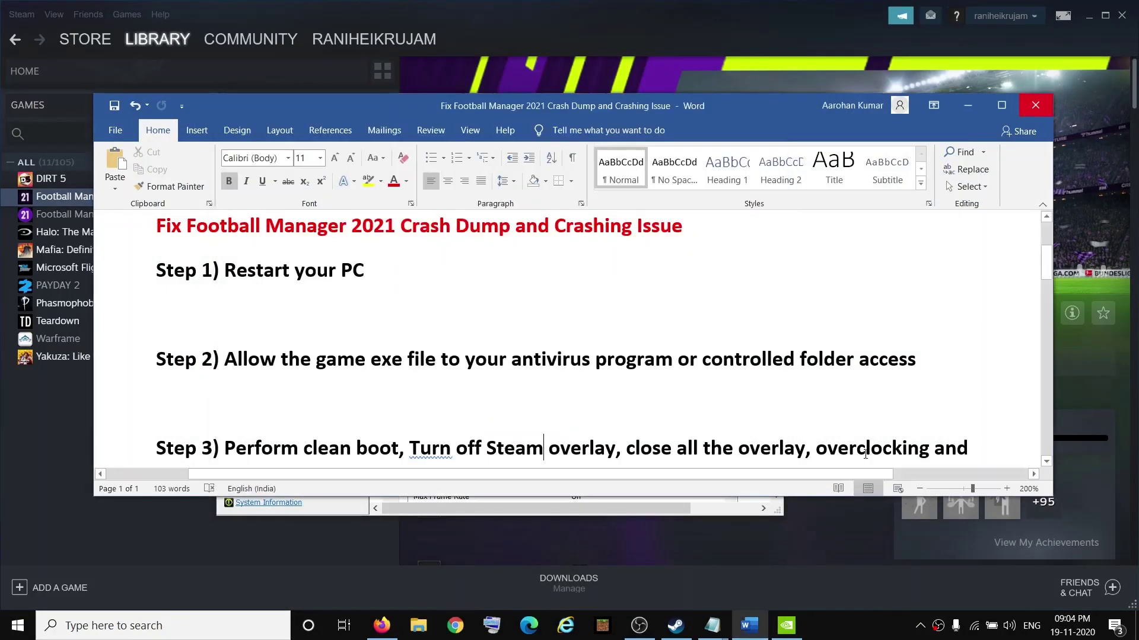
# Close MSI Afterburner, quit another tray app, and dismiss the Windows Security notification.
pyautogui.click(920, 626)
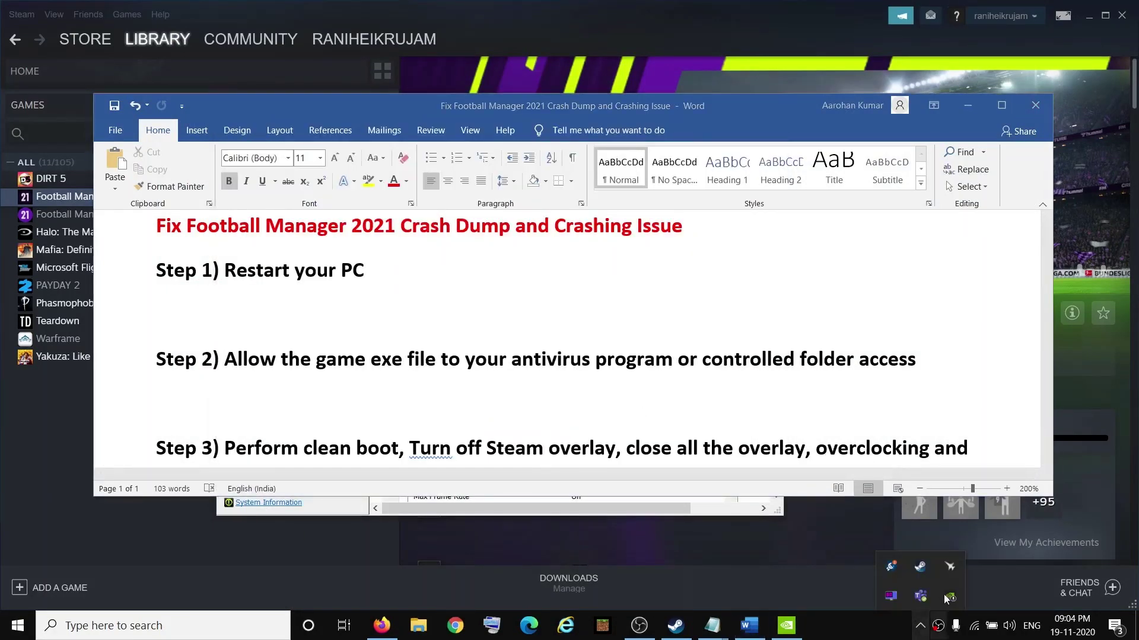
pyautogui.click(949, 568)
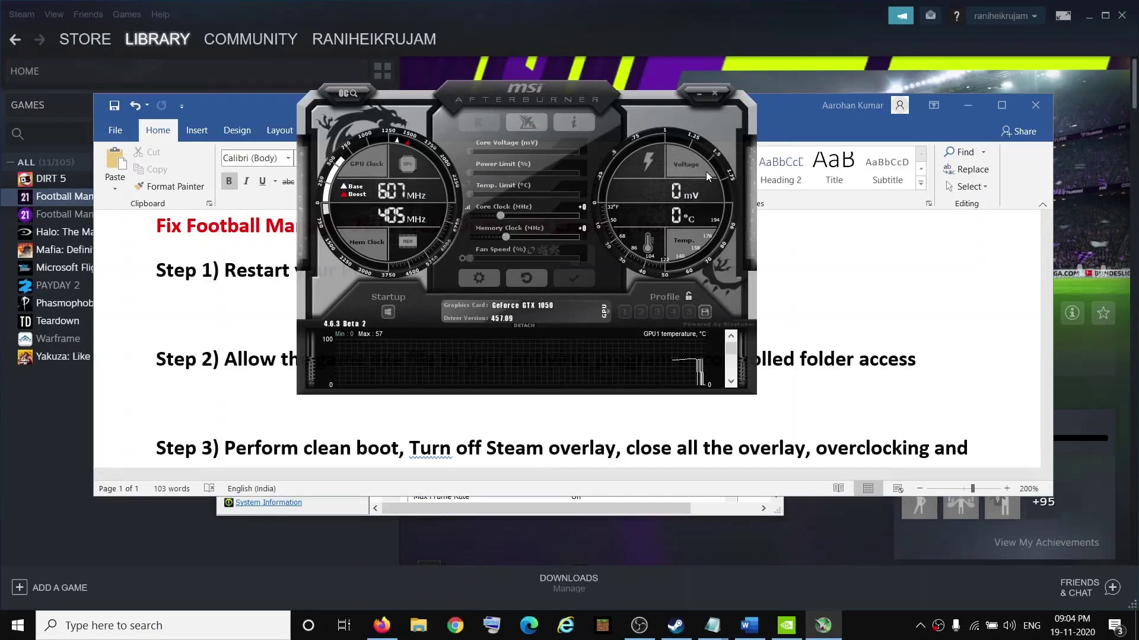
pyautogui.click(713, 99)
pyautogui.click(921, 627)
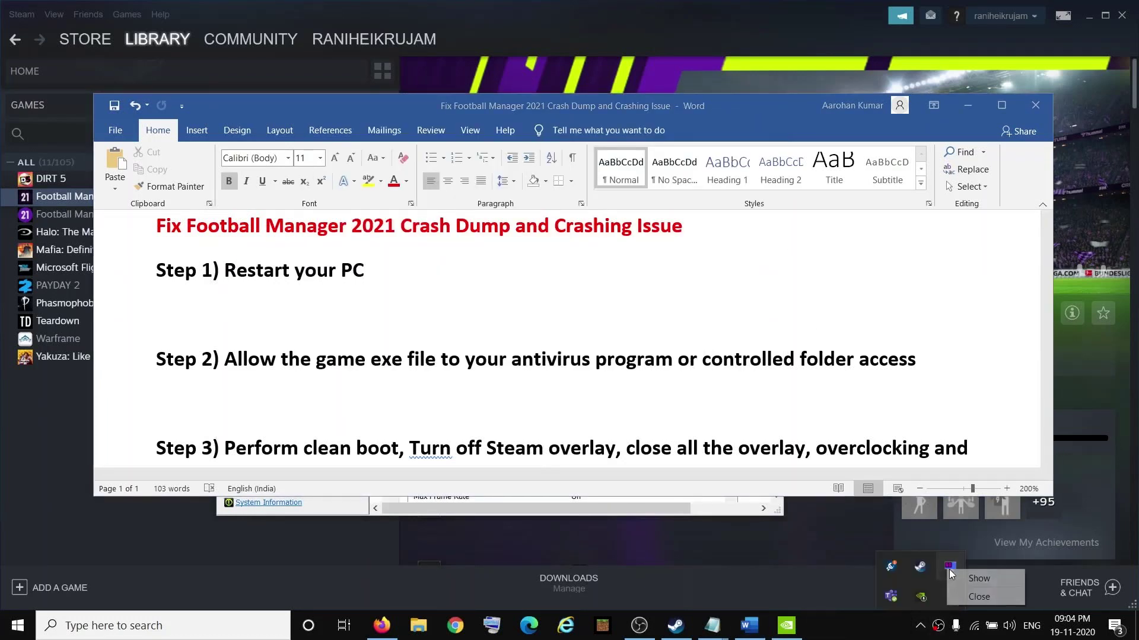
pyautogui.rightClick(949, 570)
pyautogui.click(981, 596)
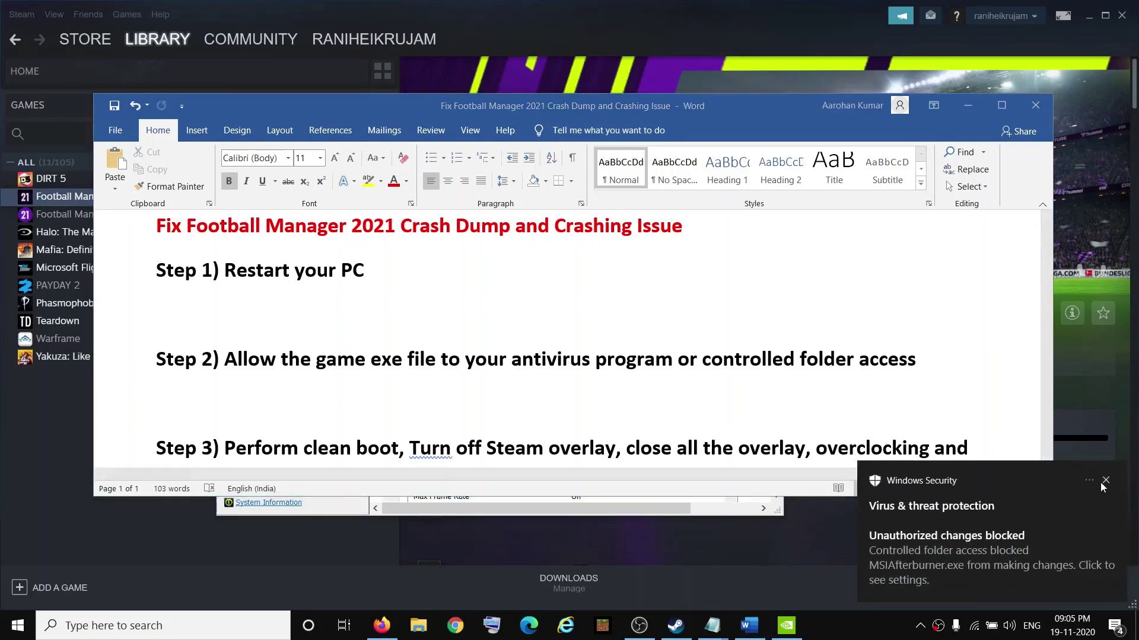
pyautogui.click(1104, 483)
pyautogui.scroll(-3, 453, 371)
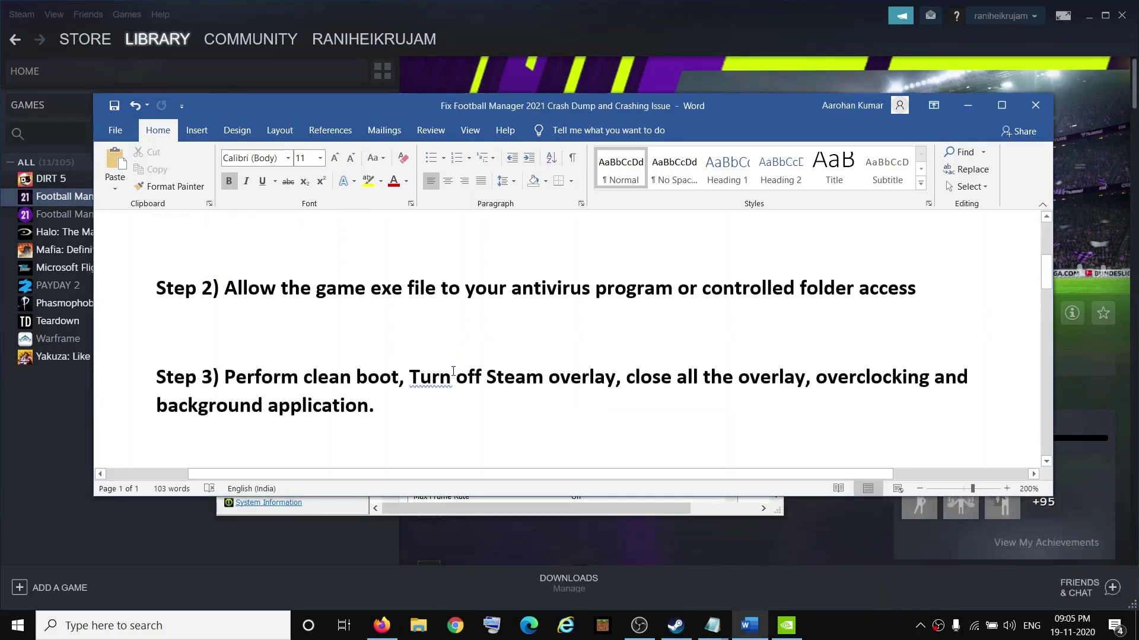
# Check that 'Let apps run in the background' is Off on Settings' Background apps page, then close Settings.
pyautogui.doubleClick(218, 404)
pyautogui.moveTo(218, 404); pyautogui.dragTo(361, 406)
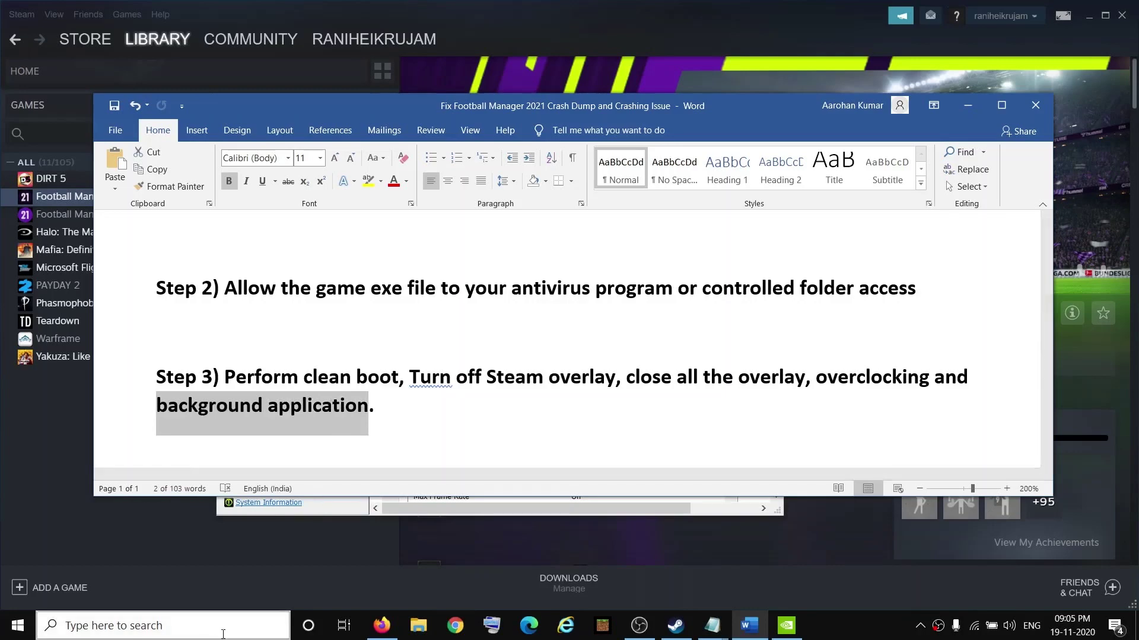
pyautogui.click(17, 626)
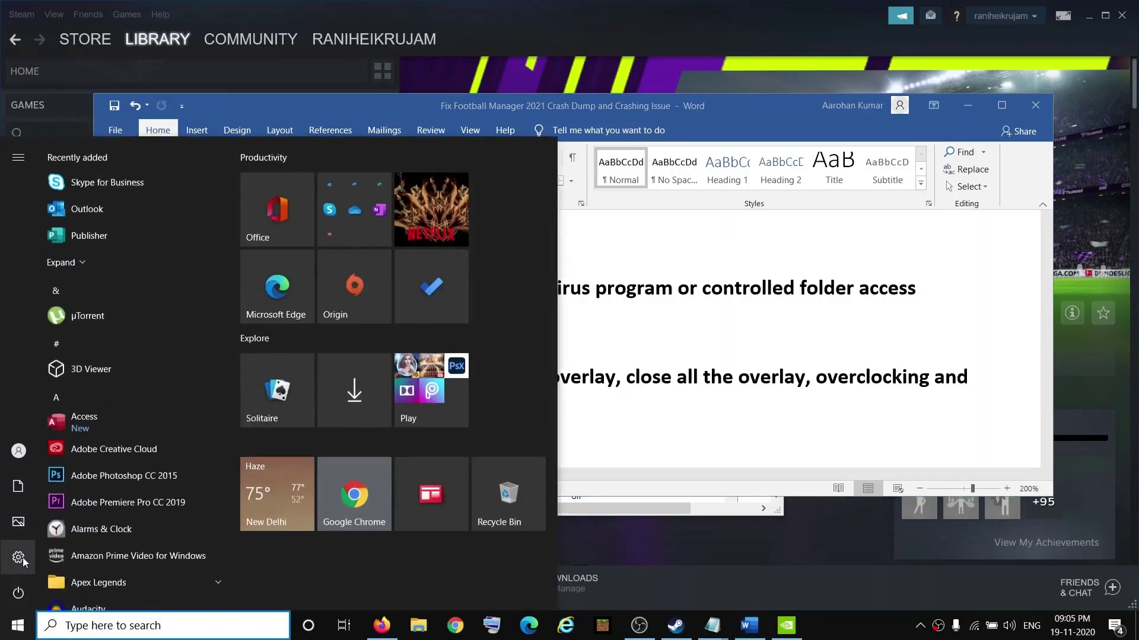
pyautogui.click(34, 563)
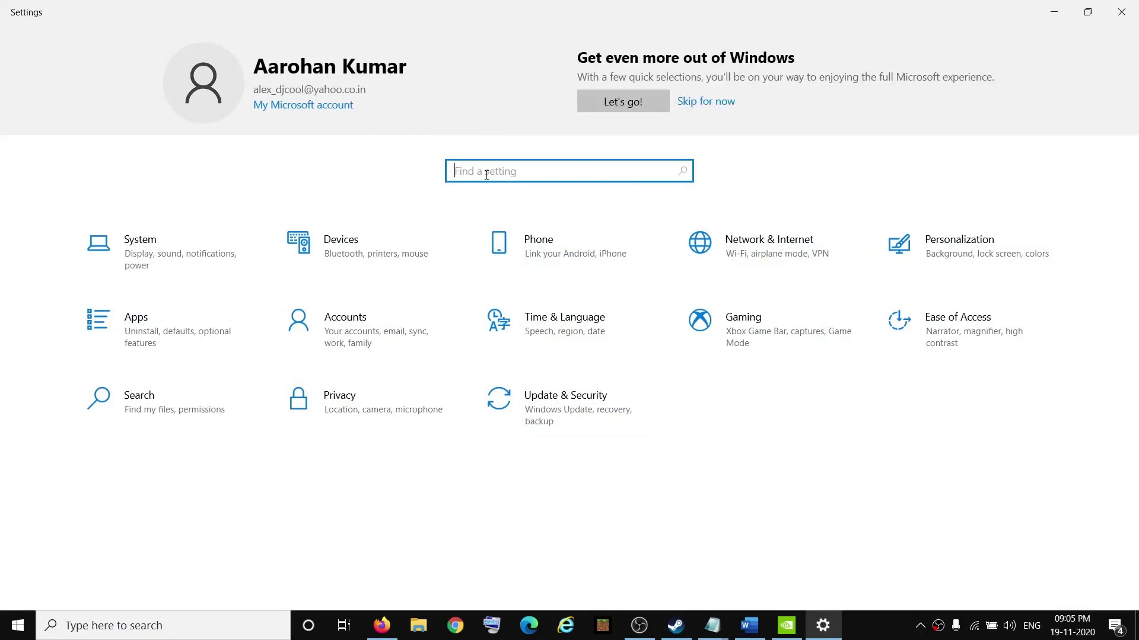
pyautogui.write('background')
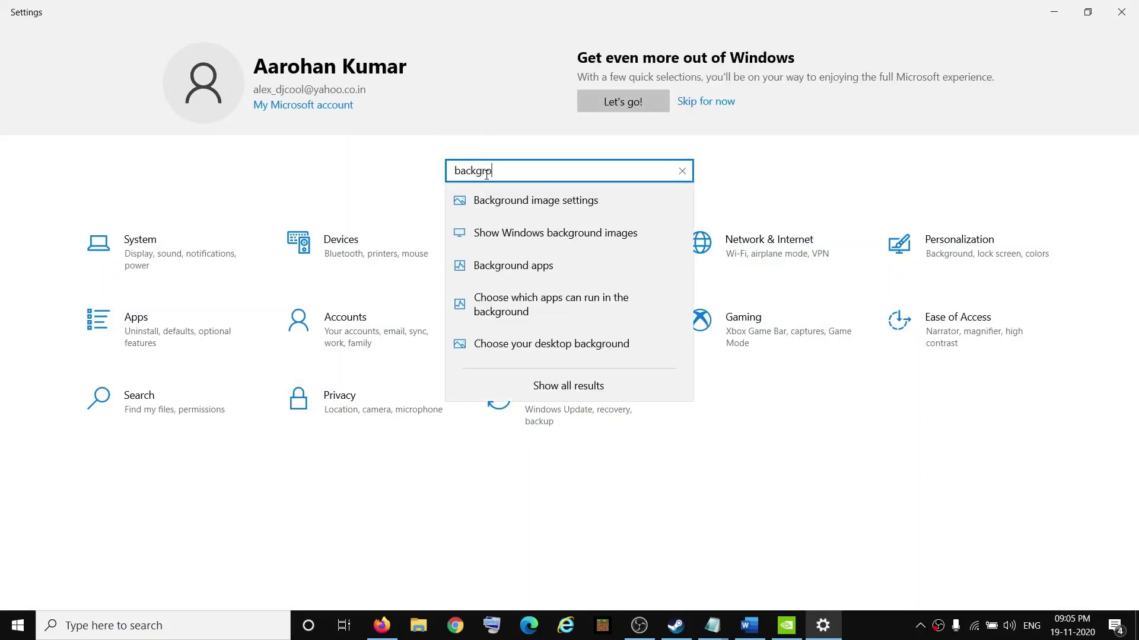
pyautogui.click(550, 274)
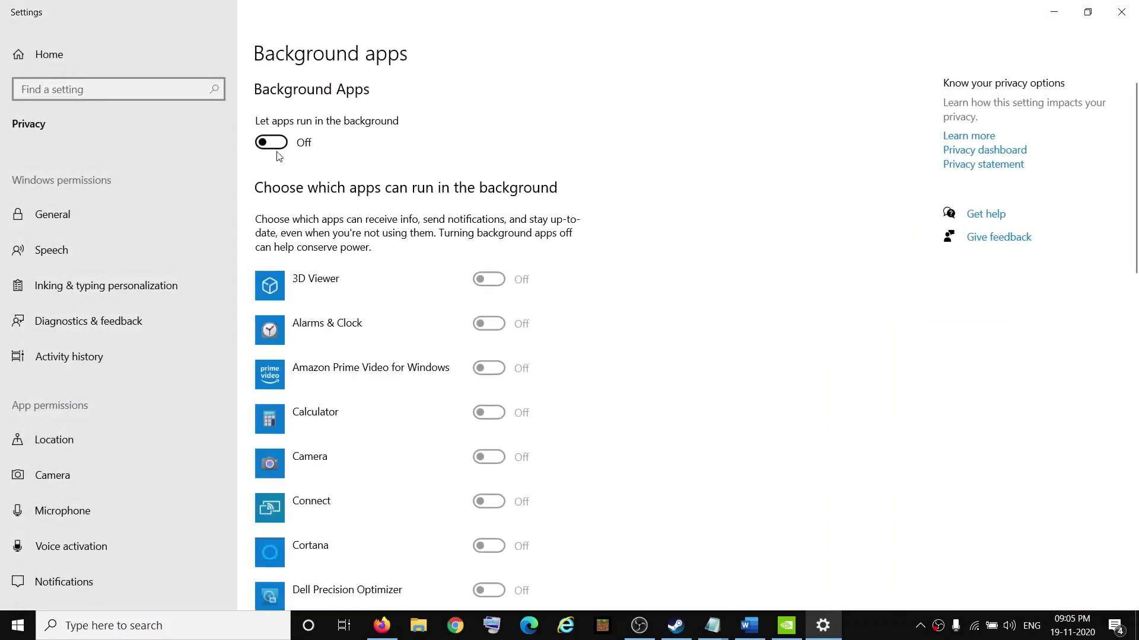
pyautogui.click(1121, 12)
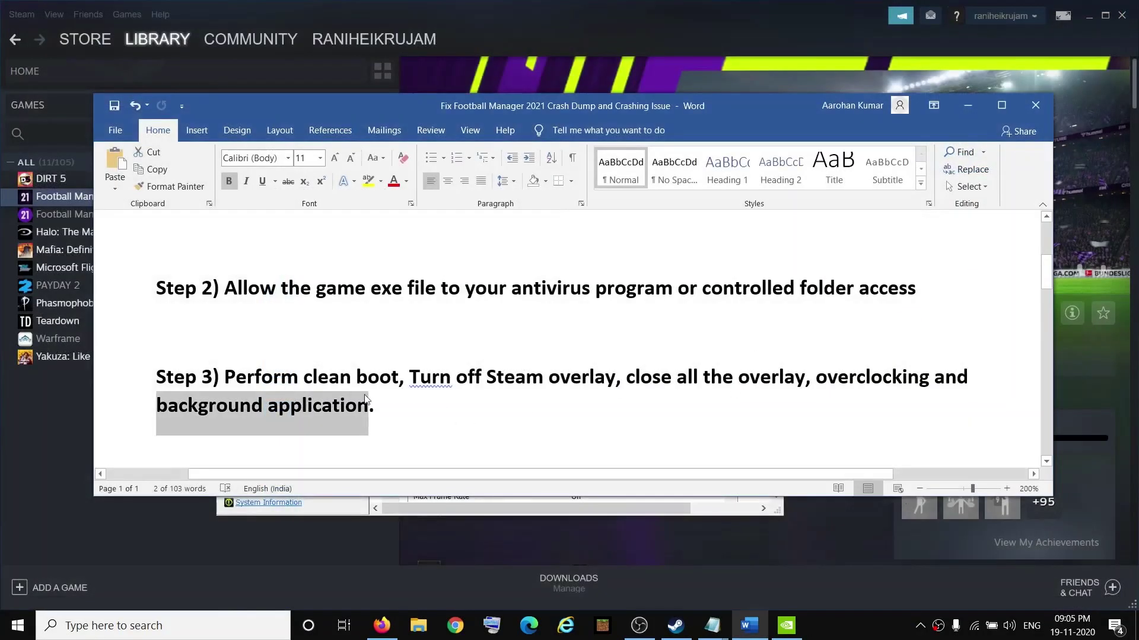
# Open Football Manager 2021's local install folder from the Steam library via Manage > Browse local files.
pyautogui.scroll(-2, 366, 401)
pyautogui.moveTo(225, 423); pyautogui.dragTo(529, 423)
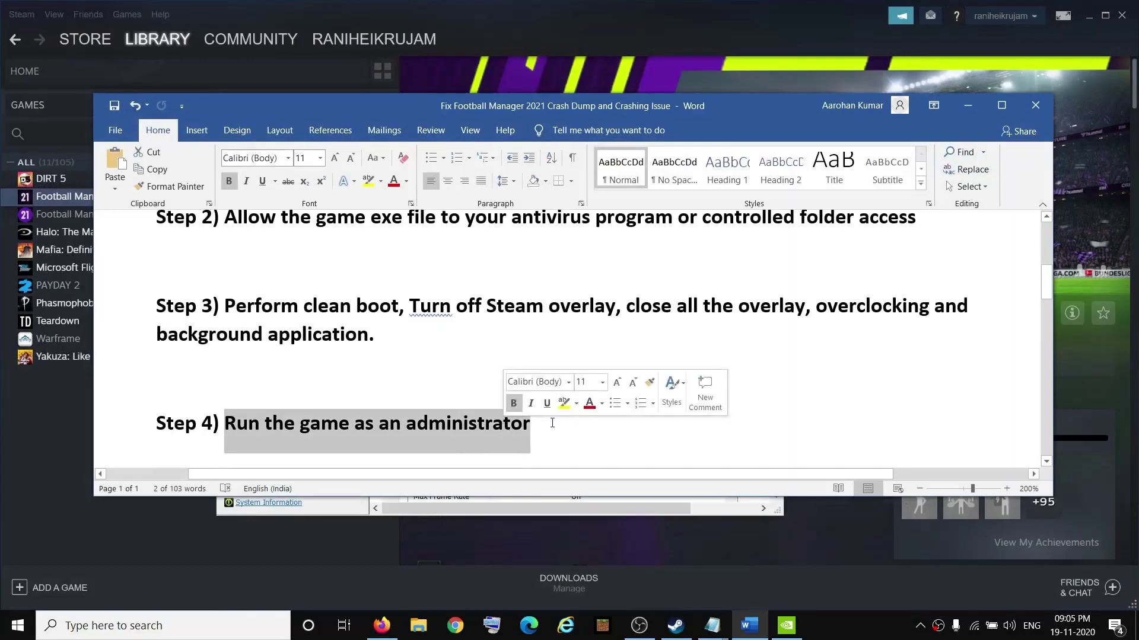
pyautogui.click(29, 426)
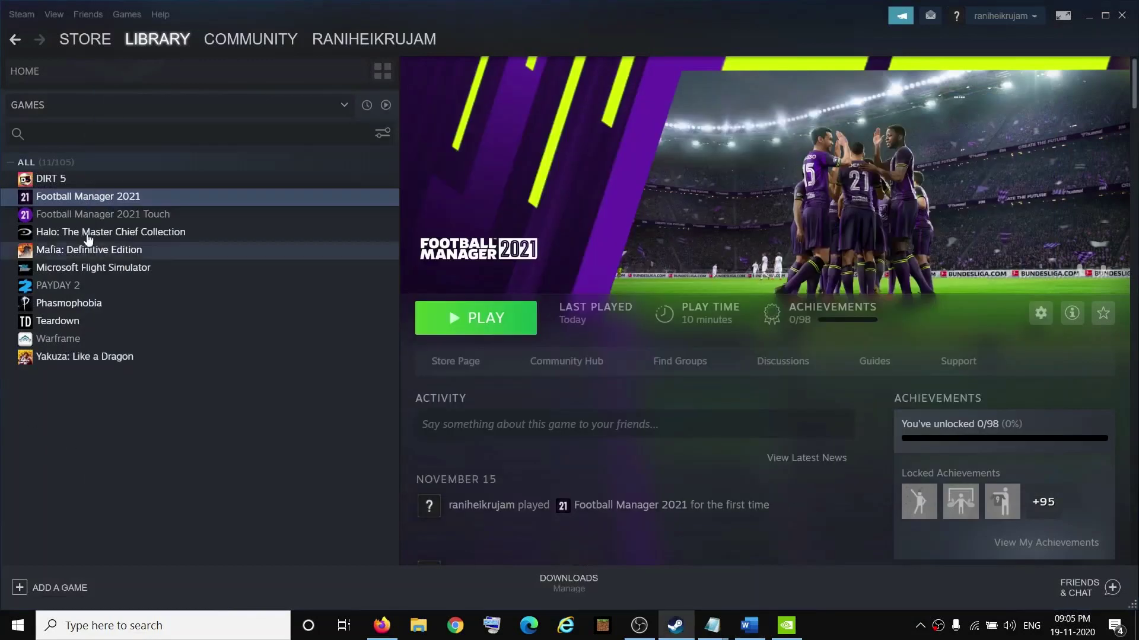
pyautogui.rightClick(125, 197)
pyautogui.moveTo(163, 273)
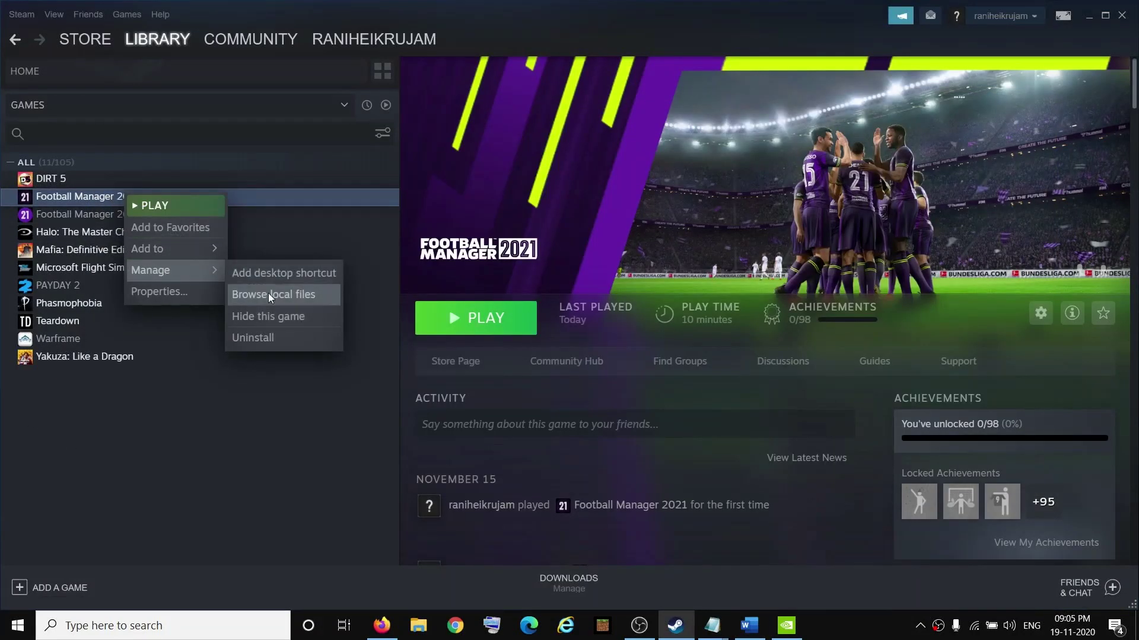
pyautogui.click(299, 298)
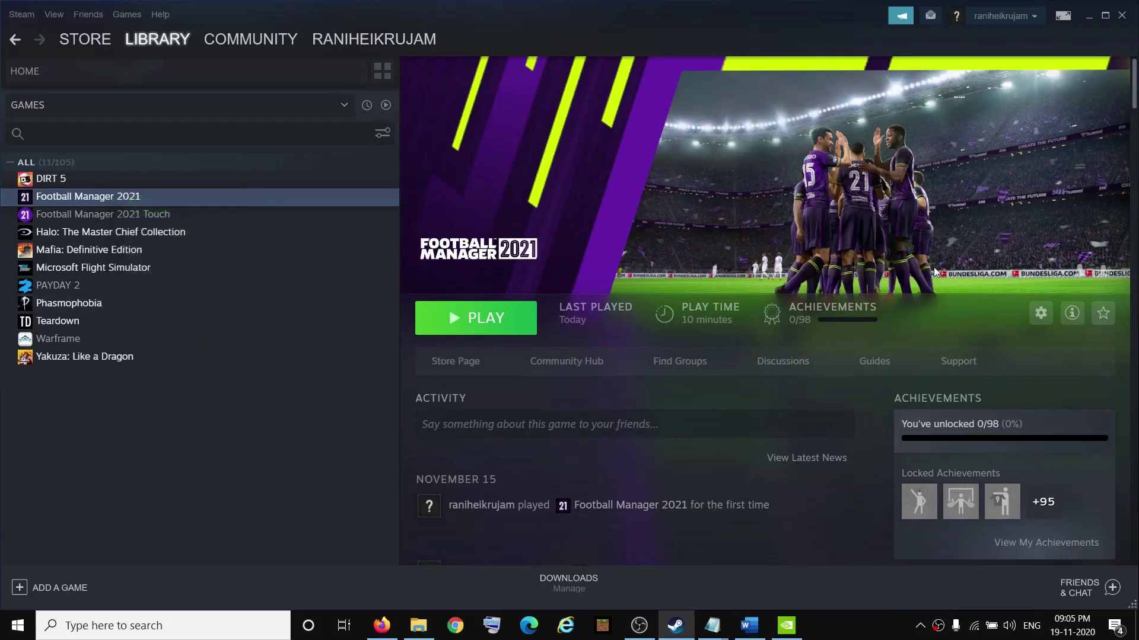
pyautogui.click(418, 625)
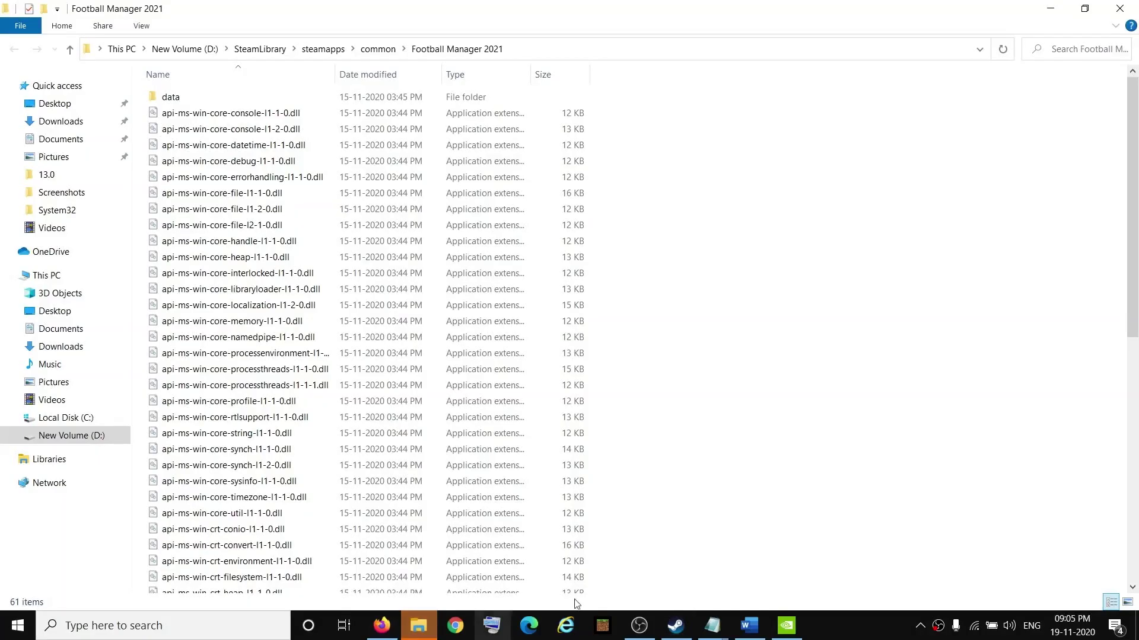
pyautogui.scroll(-9, 761, 353)
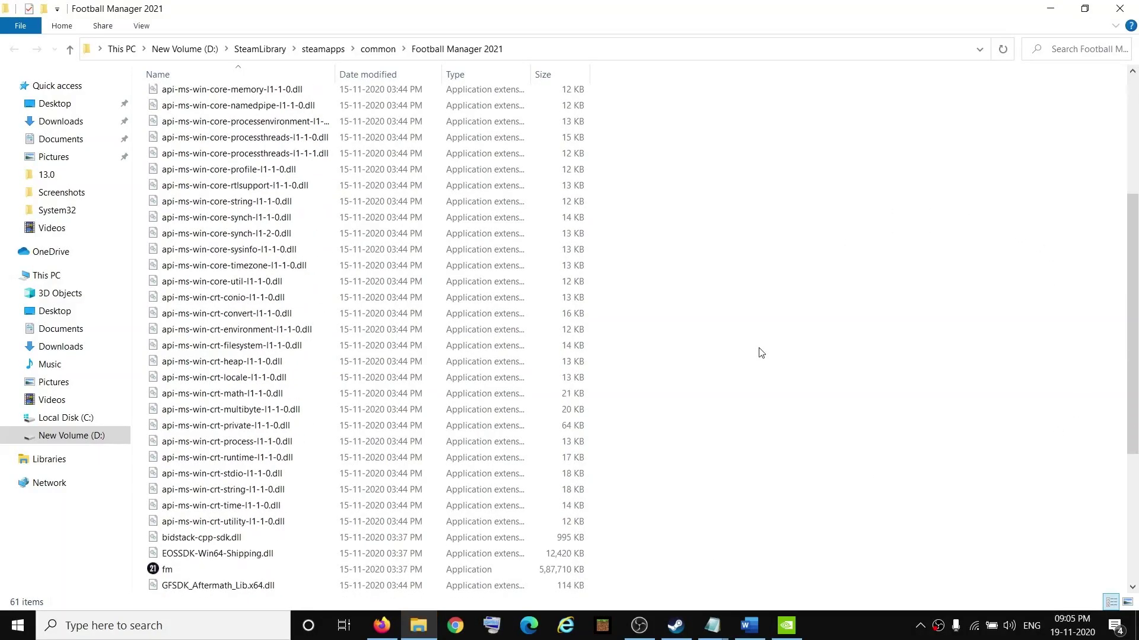
# Tick Run this program as an administrator on fm's Compatibility tab, apply, and close Explorer.
pyautogui.click(171, 380)
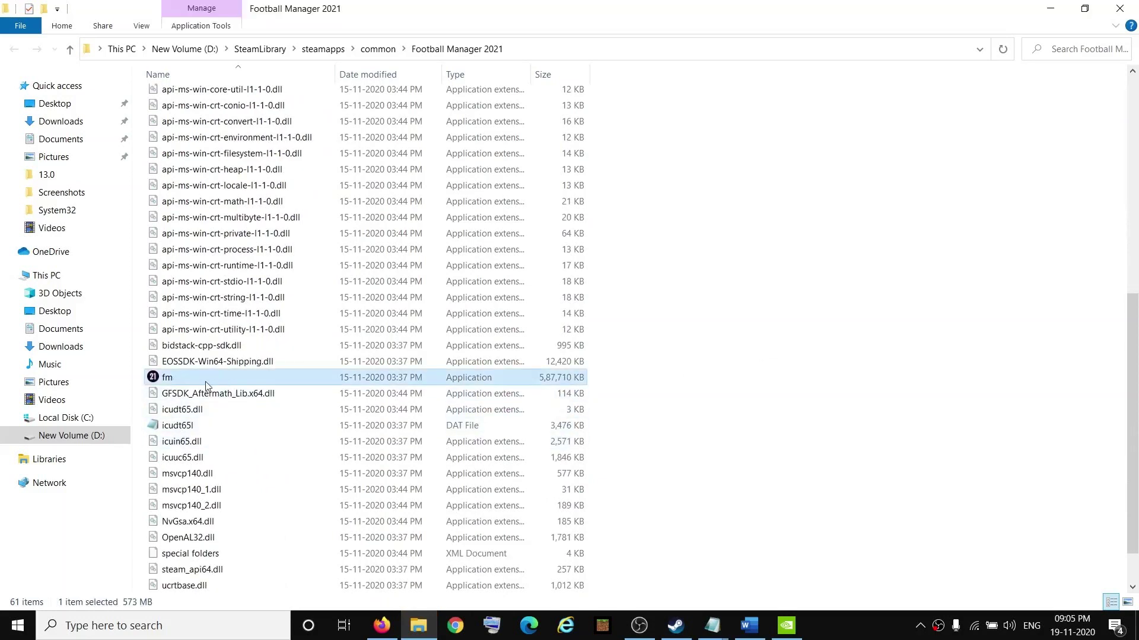
pyautogui.rightClick(205, 383)
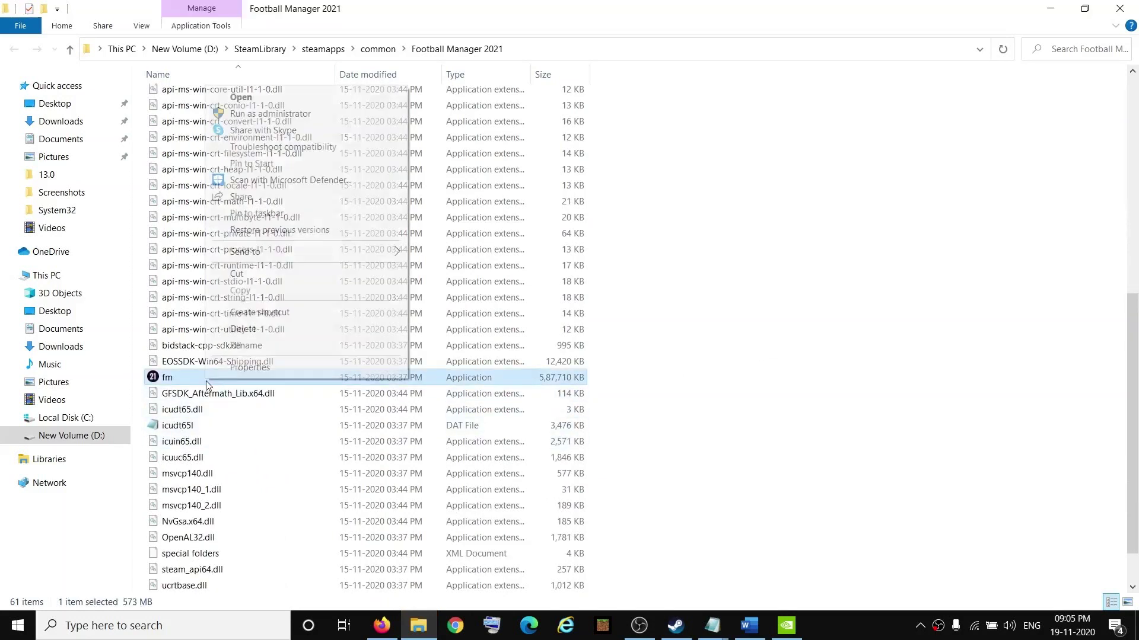
pyautogui.click(254, 368)
pyautogui.moveTo(336, 228); pyautogui.dragTo(585, 78)
pyautogui.click(534, 107)
pyautogui.click(488, 340)
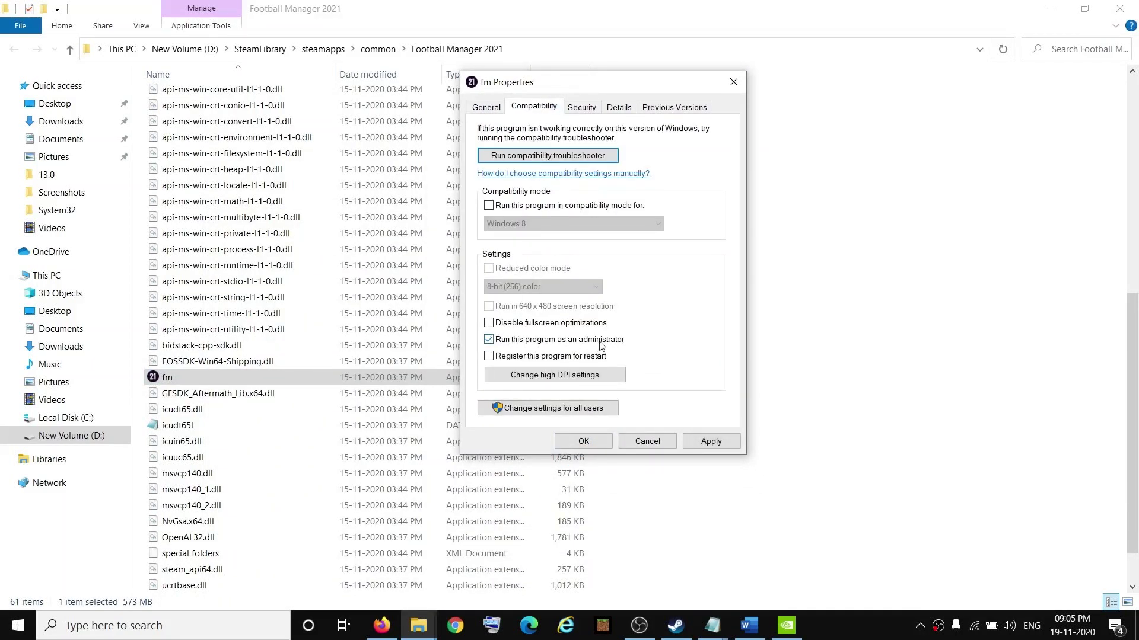
pyautogui.click(702, 446)
pyautogui.click(588, 443)
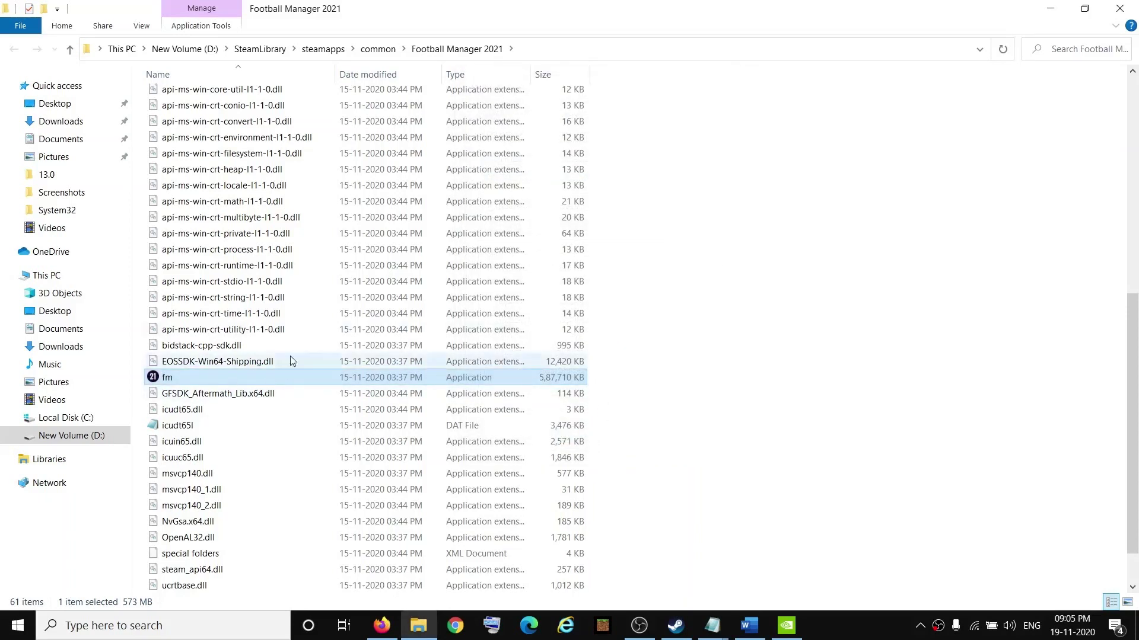
pyautogui.click(1119, 10)
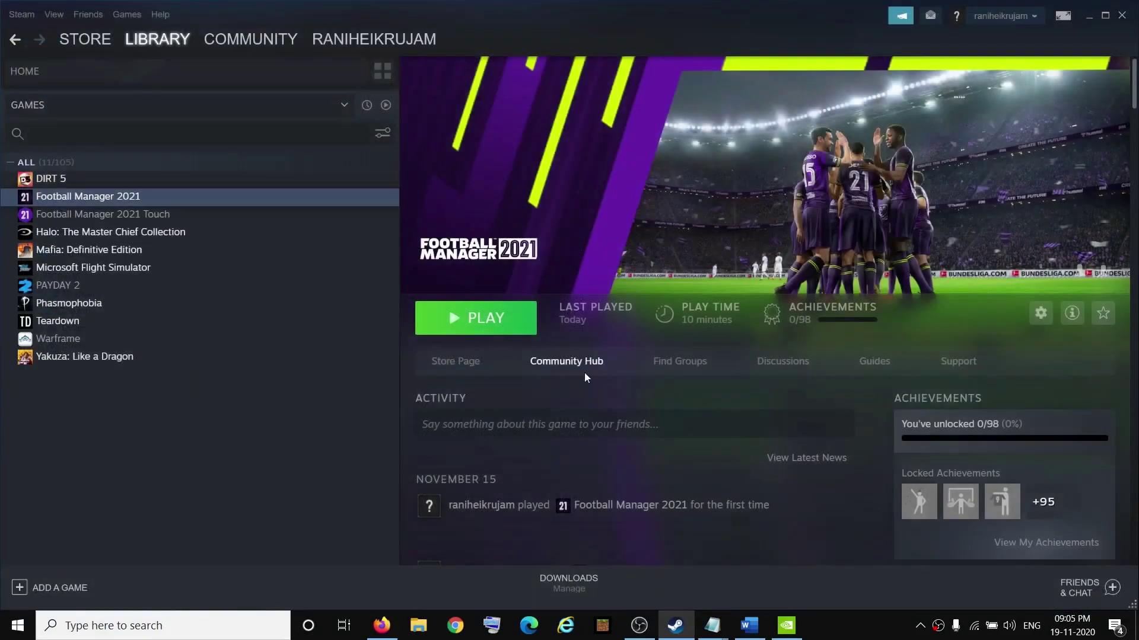
# Launch NVIDIA Control Panel from the desktop menu and show Manage 3D settings' Program Settings.
pyautogui.click(748, 621)
pyautogui.scroll(-1, 389, 383)
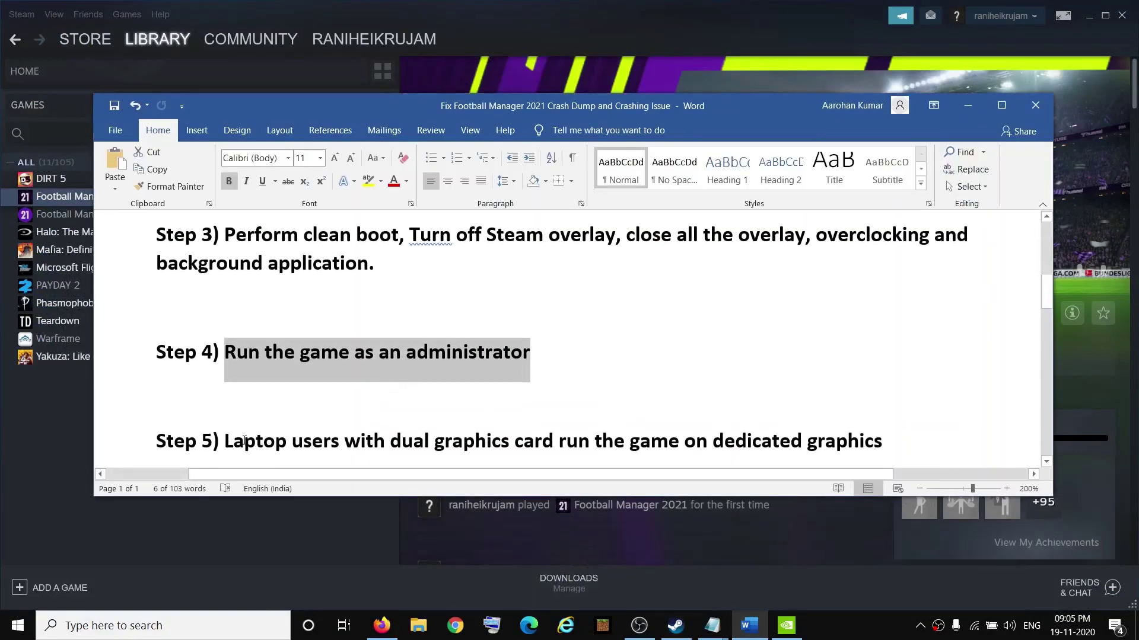
pyautogui.moveTo(225, 445); pyautogui.dragTo(885, 443)
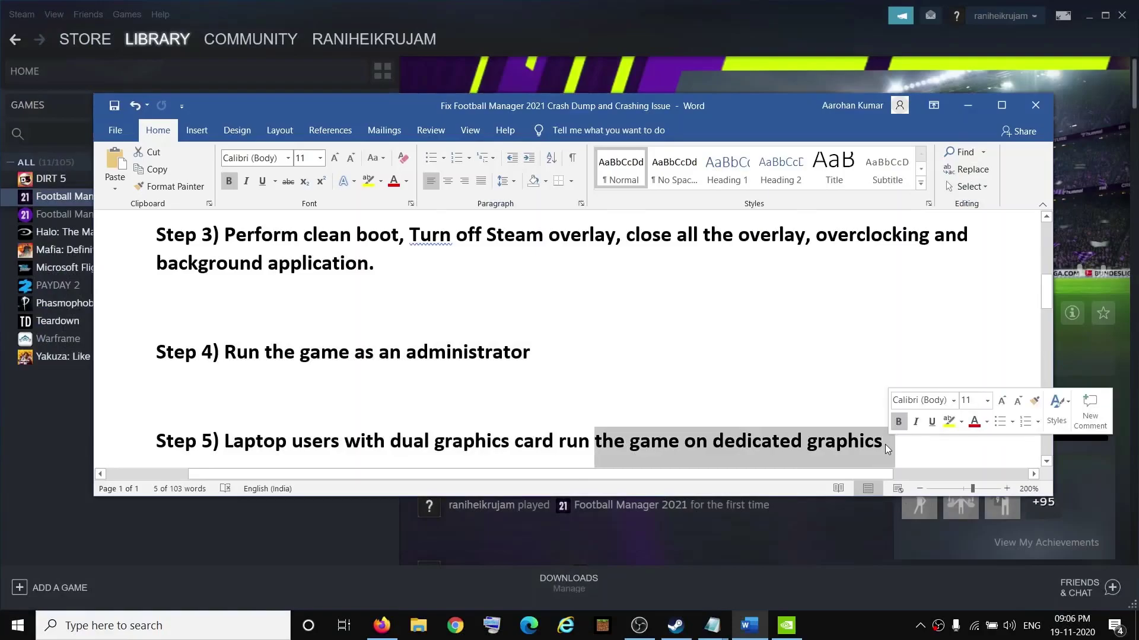
pyautogui.press('super+d')
pyautogui.rightClick(587, 251)
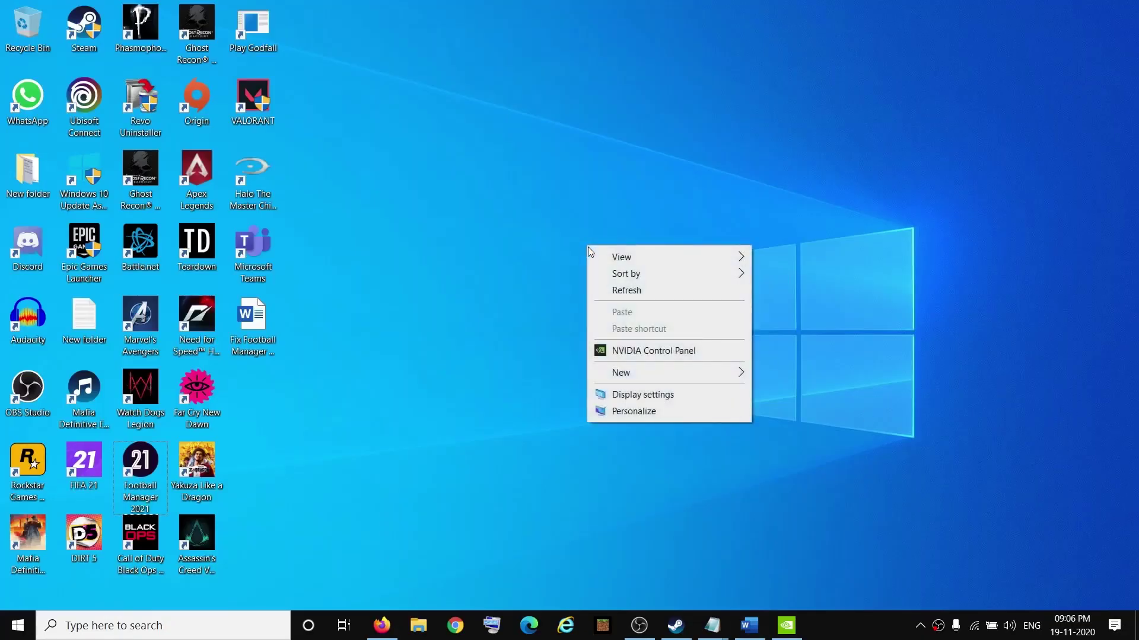
pyautogui.click(640, 353)
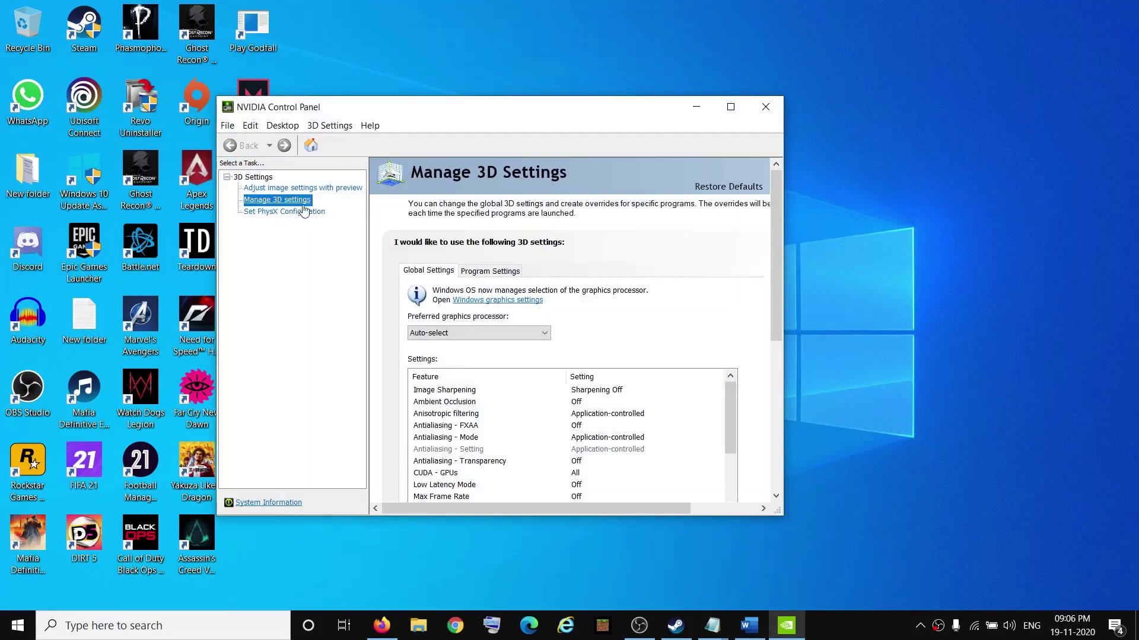
pyautogui.click(503, 271)
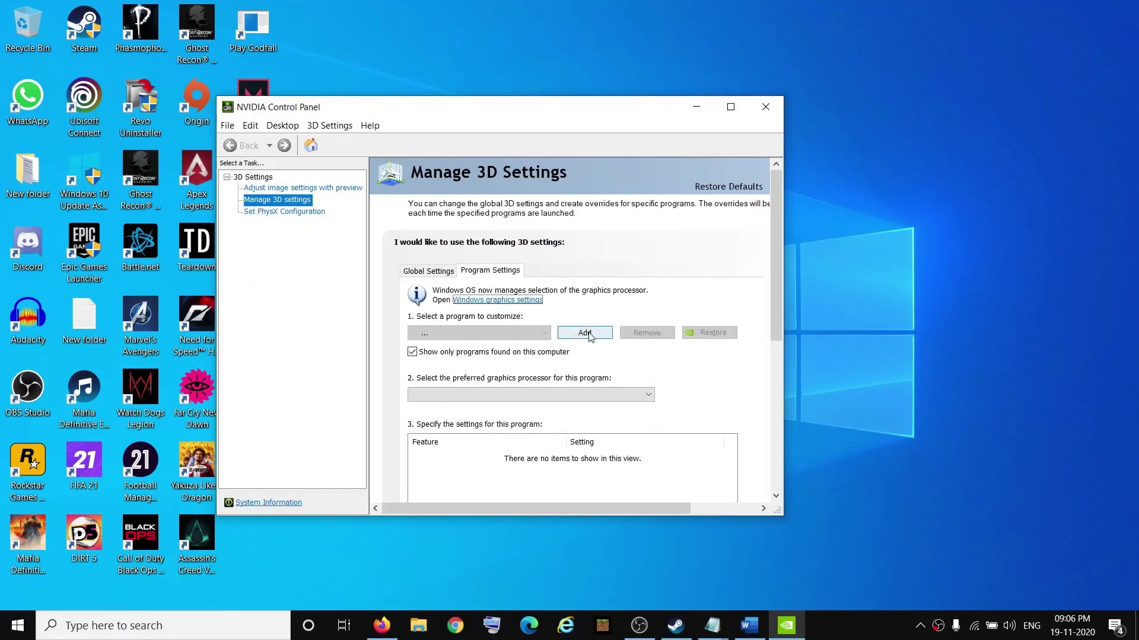
# Start adding a program and pick Football Manager 2021 from the program list.
pyautogui.click(589, 334)
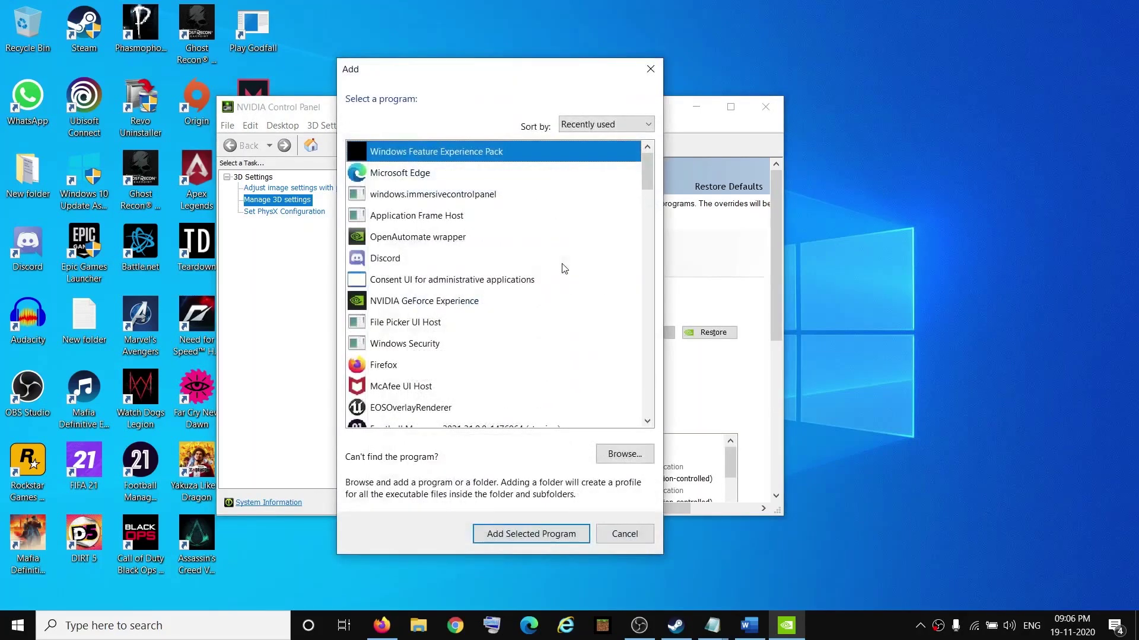
pyautogui.scroll(-2, 453, 291)
pyautogui.scroll(-8, 454, 291)
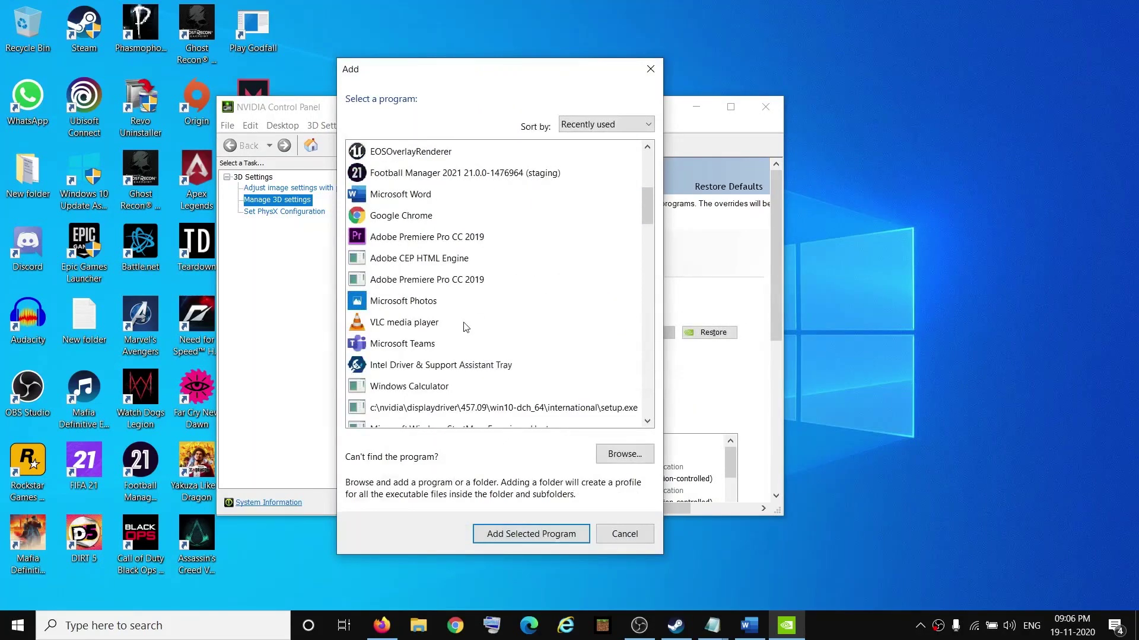
pyautogui.scroll(-9, 480, 335)
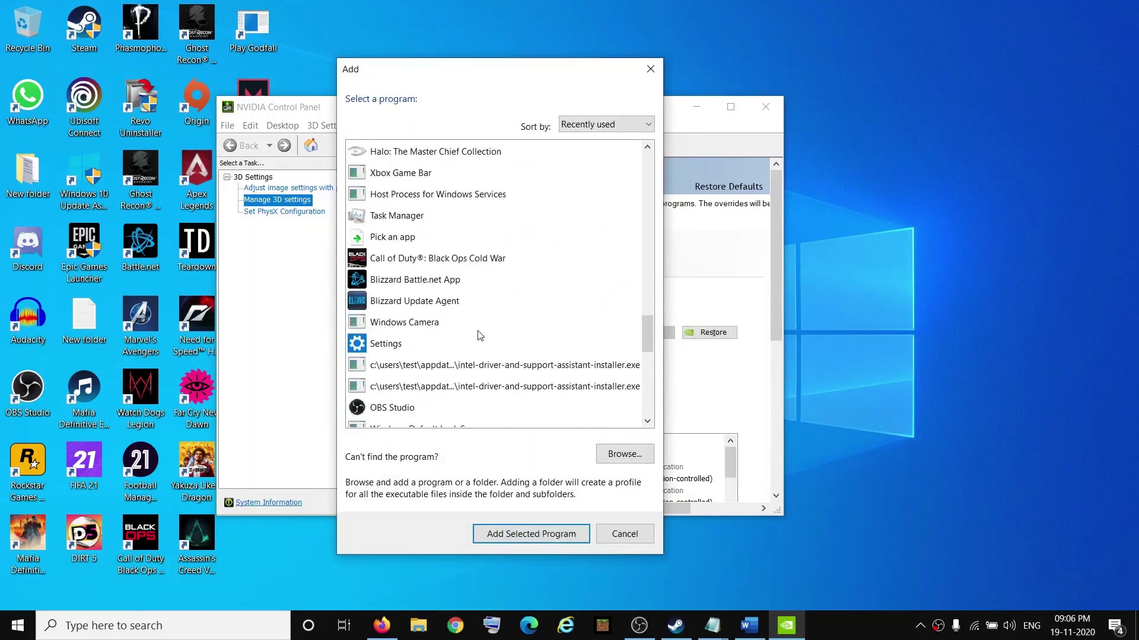
pyautogui.scroll(-6, 480, 335)
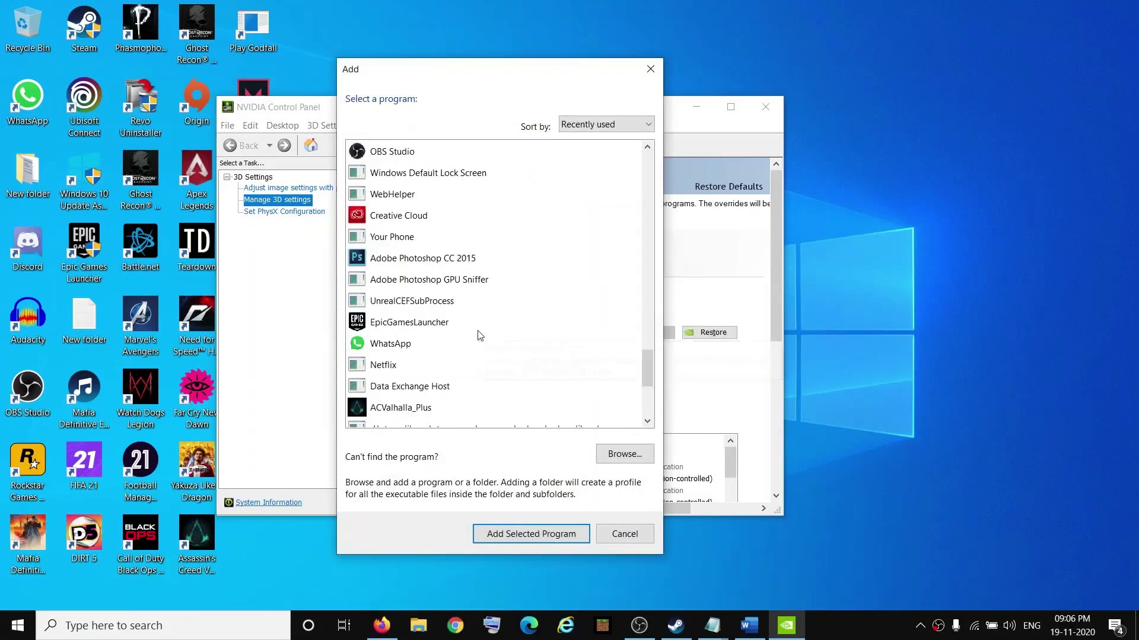
pyautogui.scroll(-1, 480, 335)
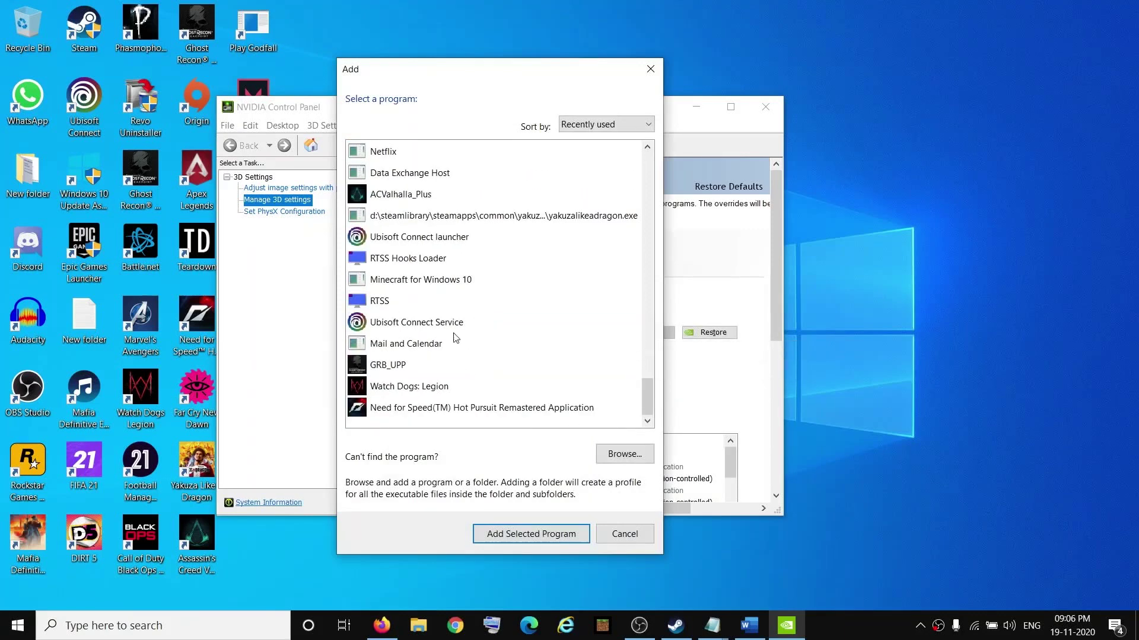
pyautogui.scroll(20, 446, 284)
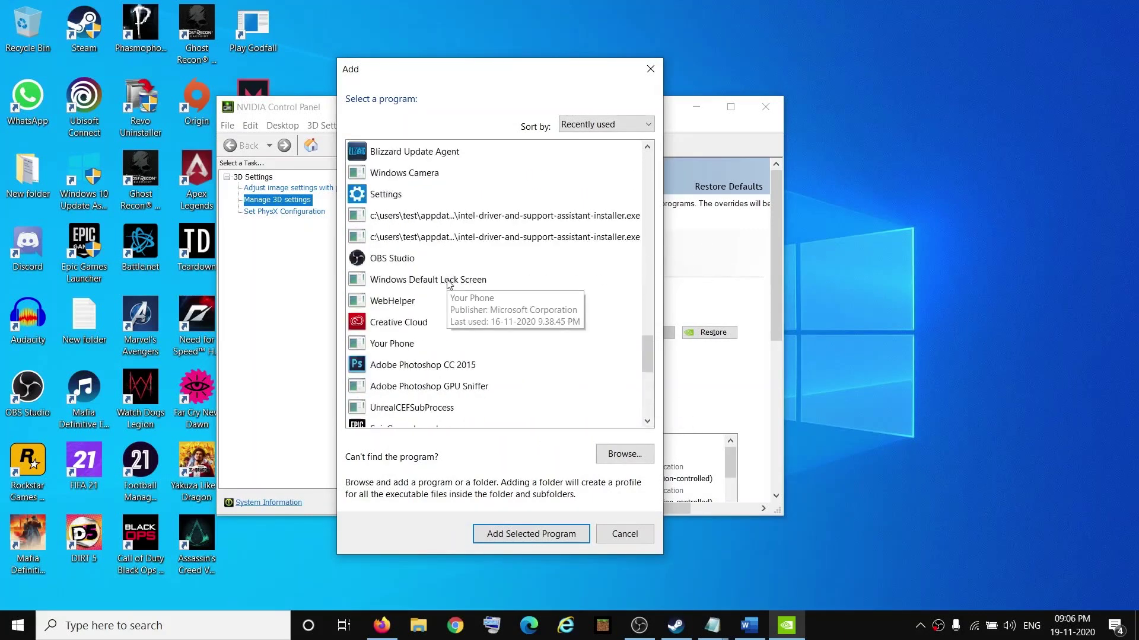
pyautogui.scroll(4, 447, 284)
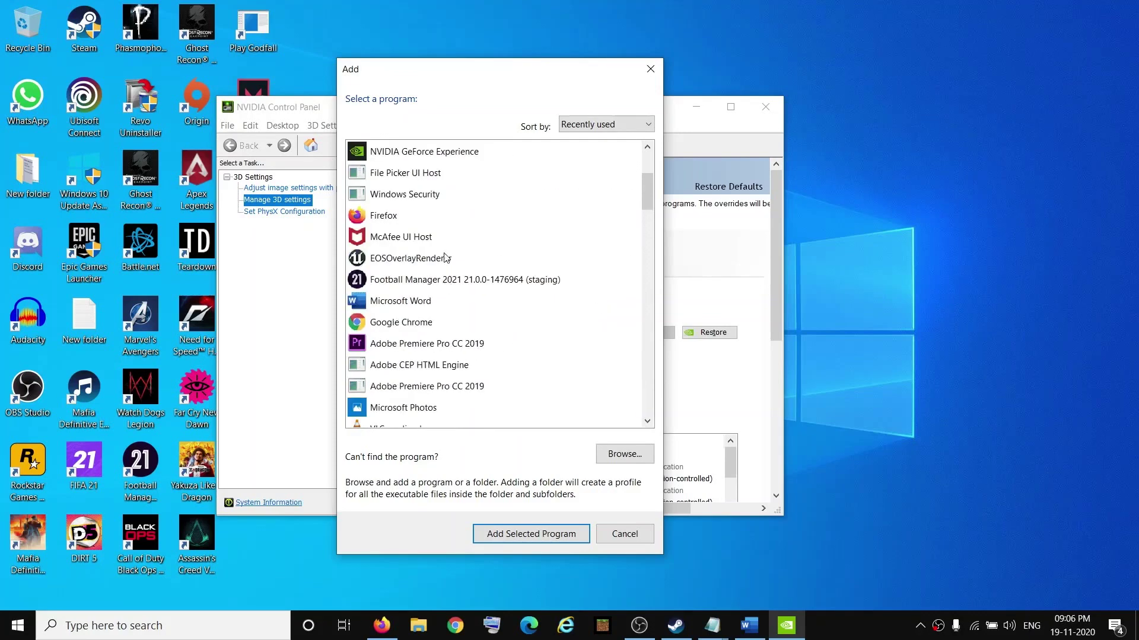
pyautogui.click(401, 280)
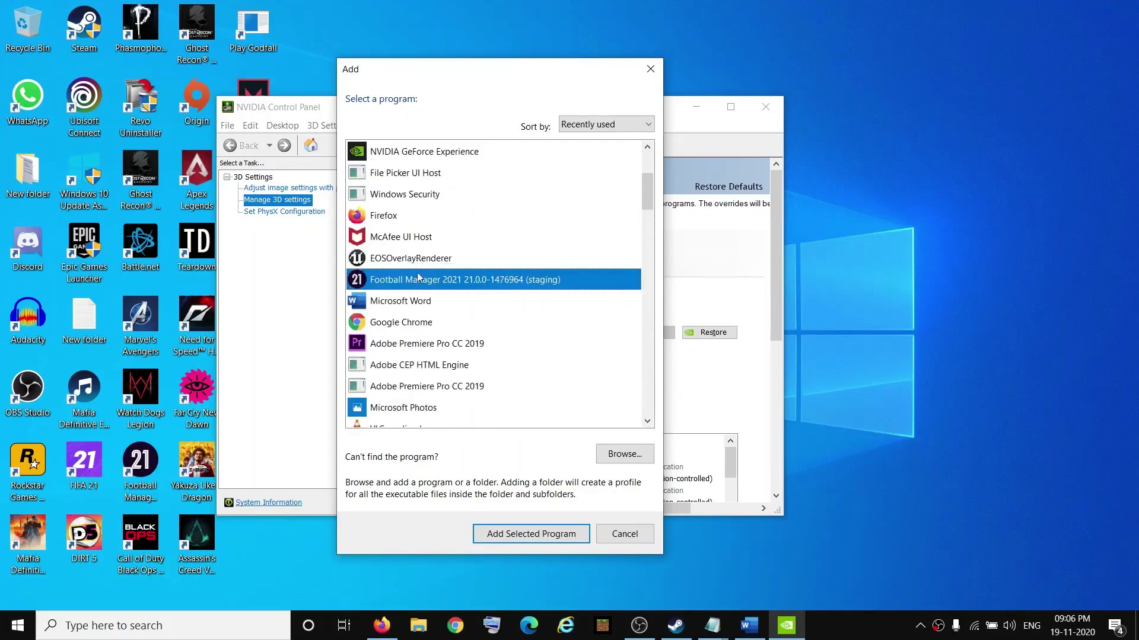
# Add fm.exe from D:\SteamLibrary\steamapps\common\Football Manager 2021 and set High-performance NVIDIA processor.
pyautogui.click(624, 454)
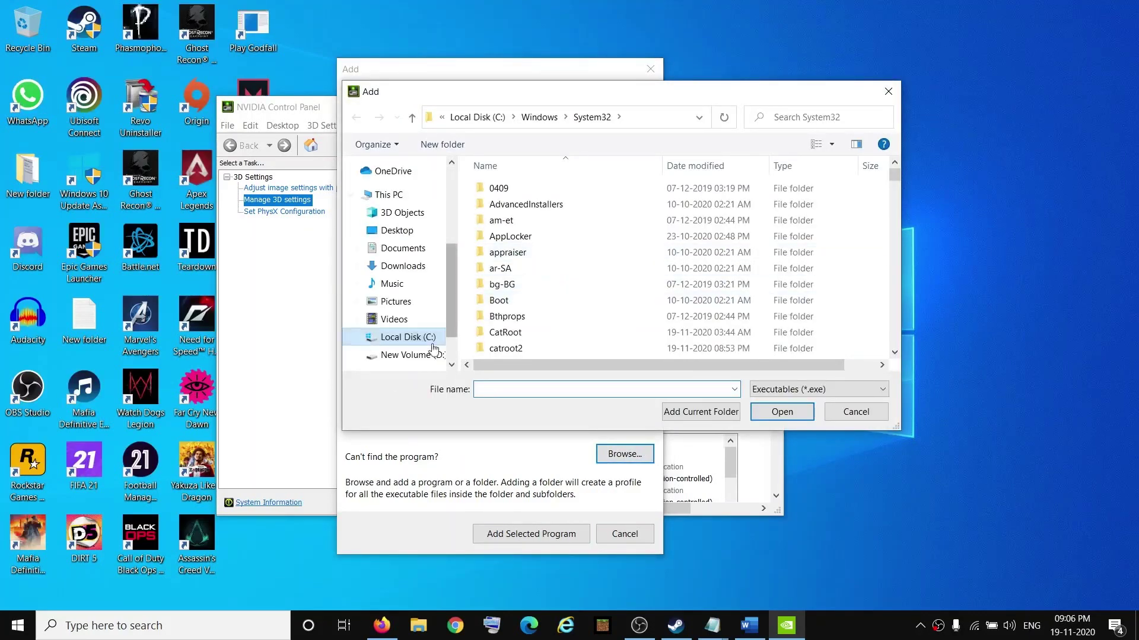
pyautogui.click(406, 355)
pyautogui.scroll(-3, 590, 318)
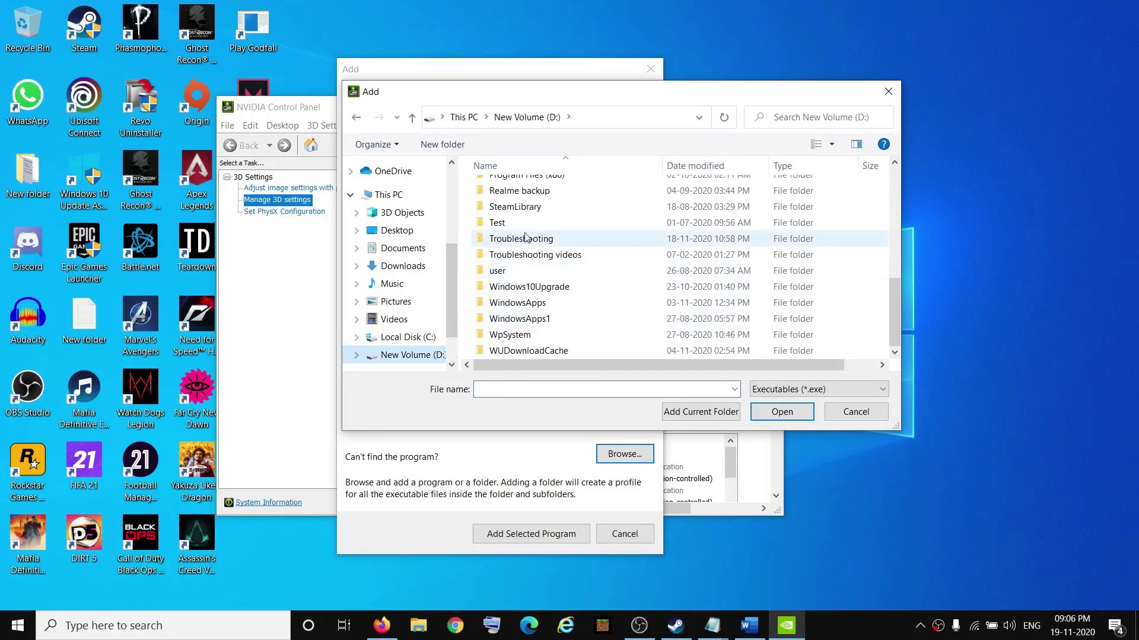
pyautogui.doubleClick(534, 208)
pyautogui.doubleClick(510, 220)
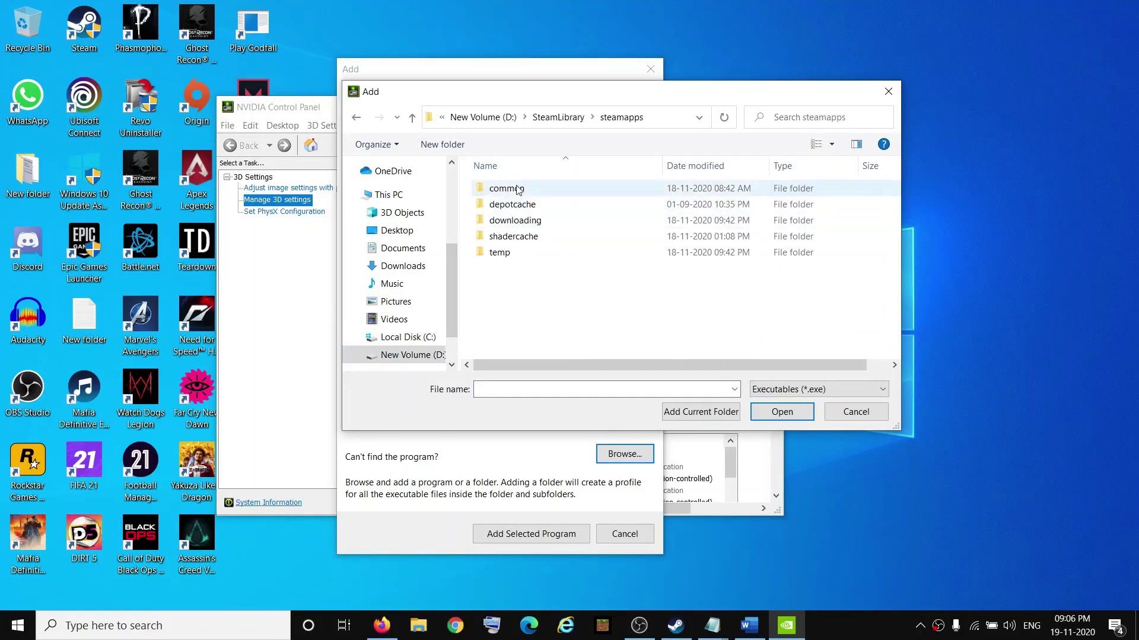
pyautogui.doubleClick(507, 188)
pyautogui.doubleClick(508, 189)
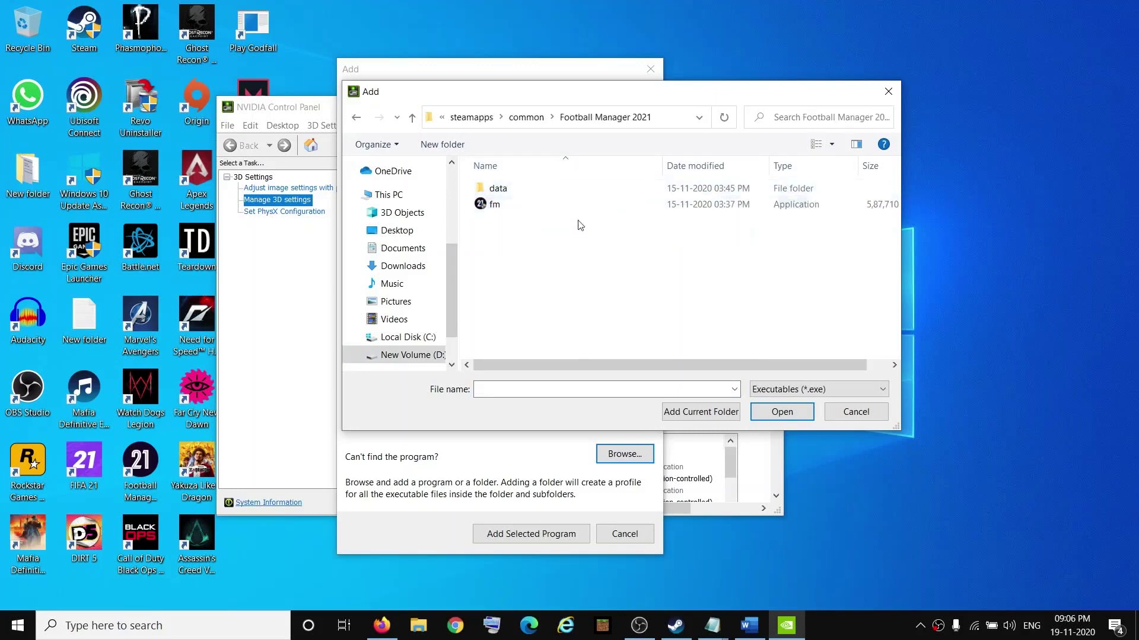
pyautogui.click(503, 208)
pyautogui.click(800, 413)
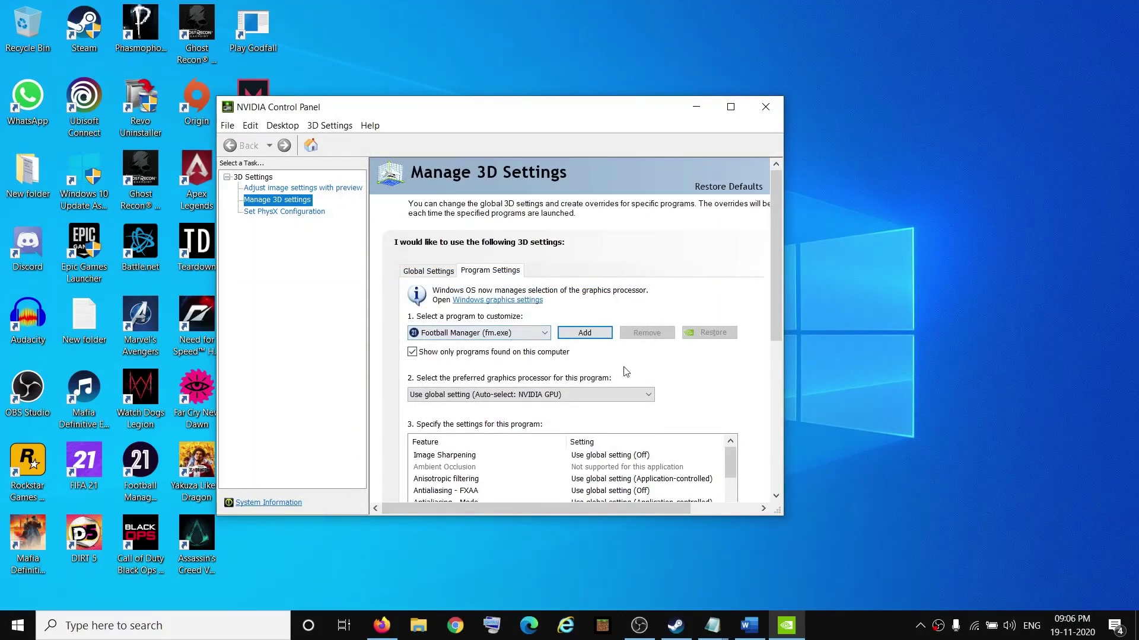
pyautogui.click(533, 394)
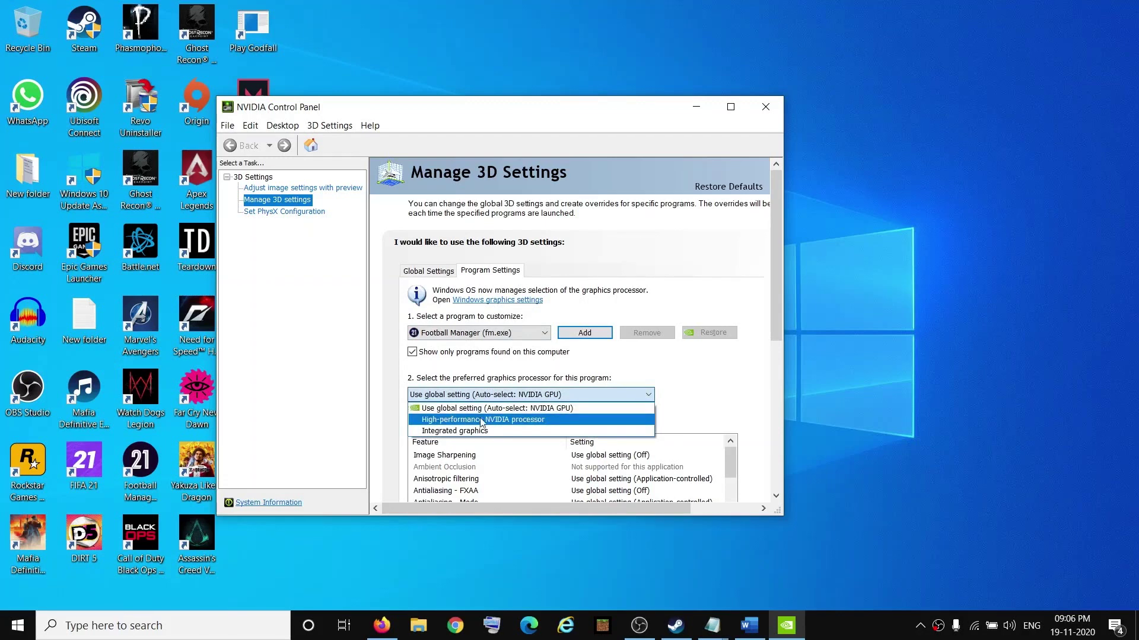
pyautogui.click(517, 420)
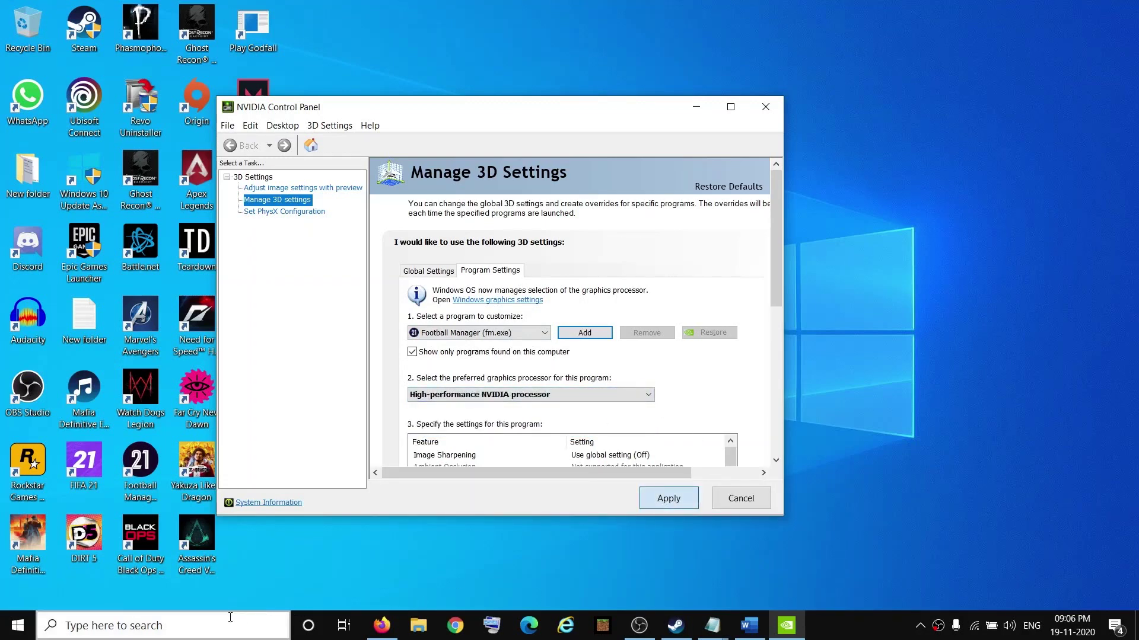
# In Graphics settings, add fm.exe from D:\SteamLibrary\steamapps\common\Football Manager 2021.
pyautogui.click(162, 630)
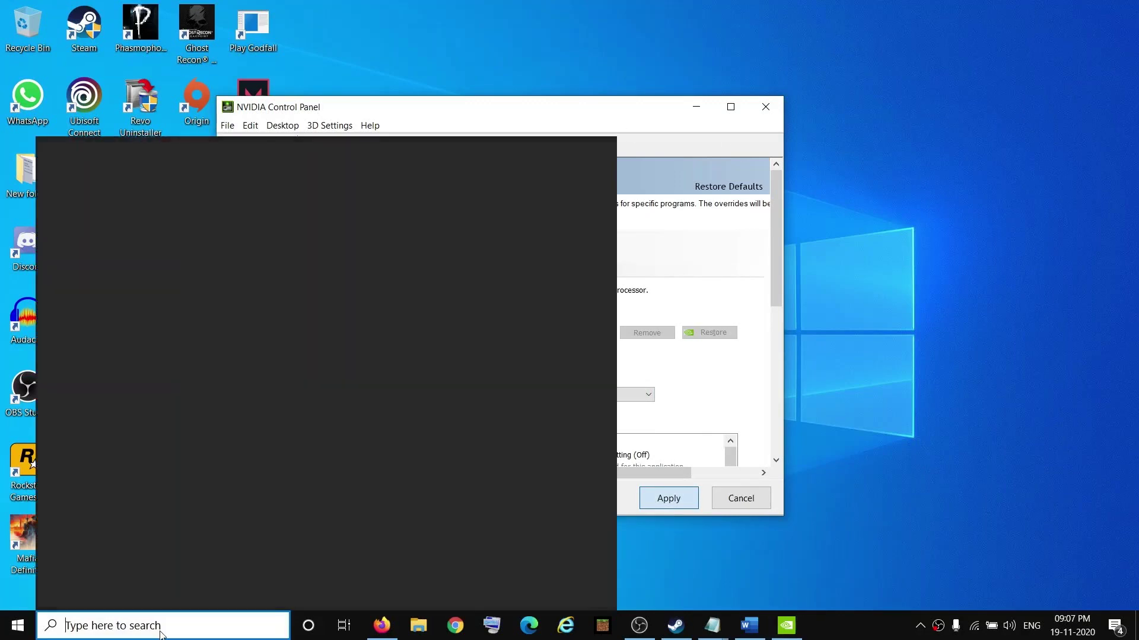
pyautogui.write('graphics')
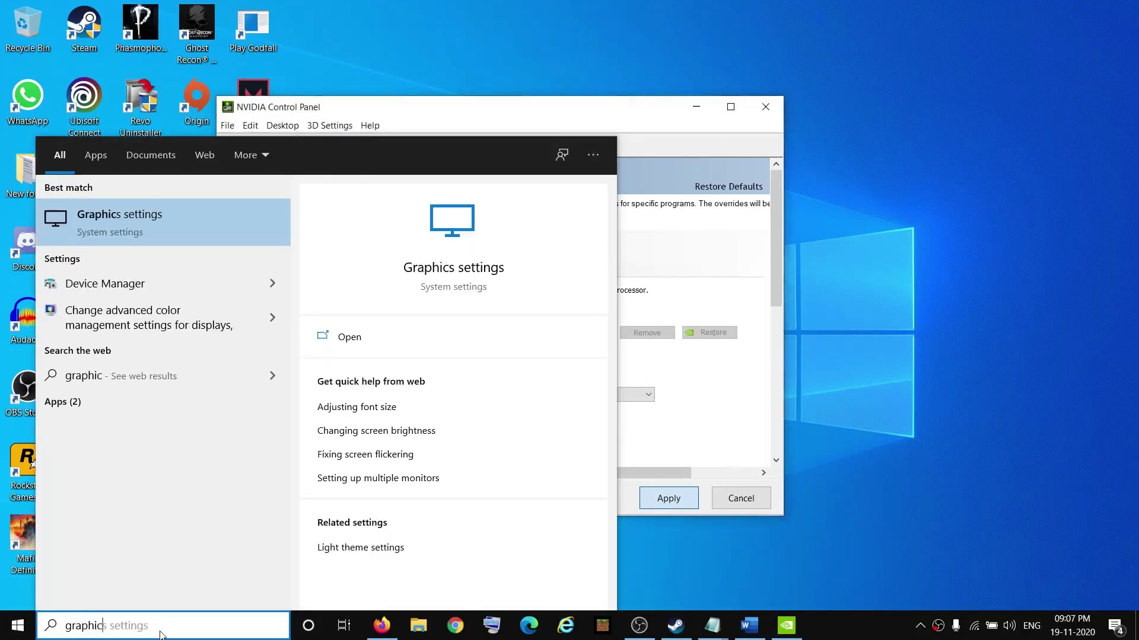
pyautogui.click(140, 215)
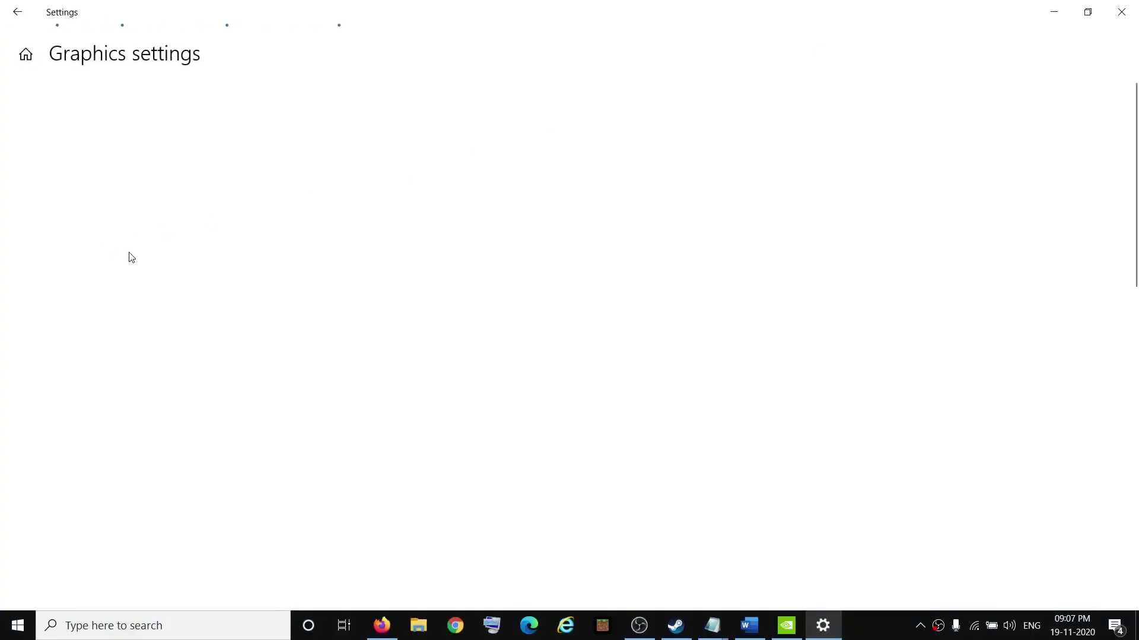
pyautogui.click(65, 353)
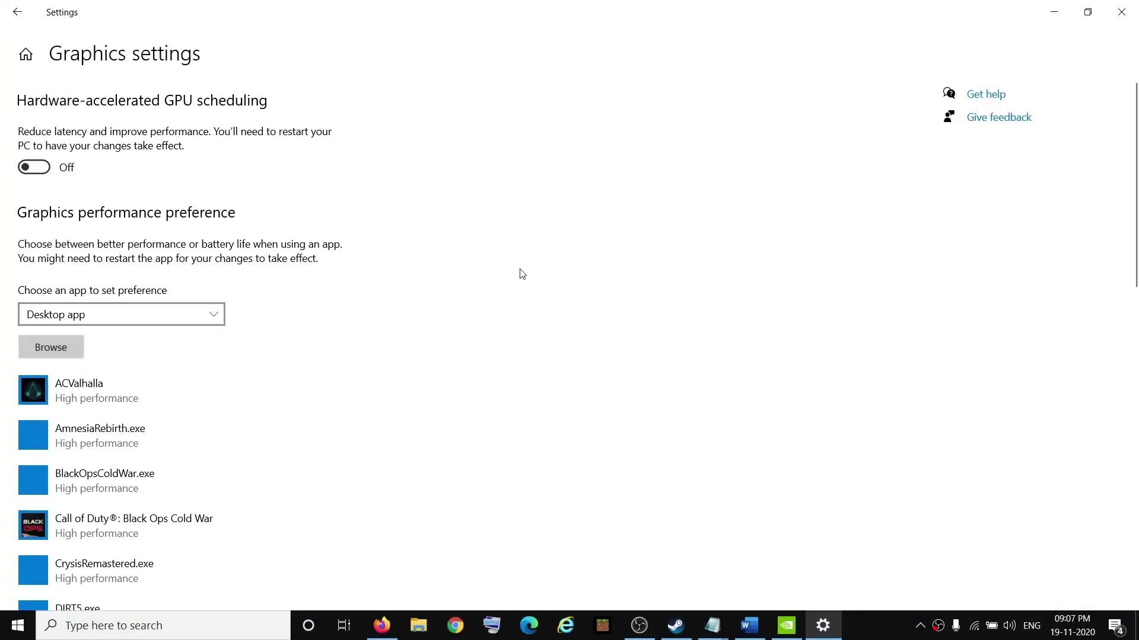
pyautogui.click(76, 274)
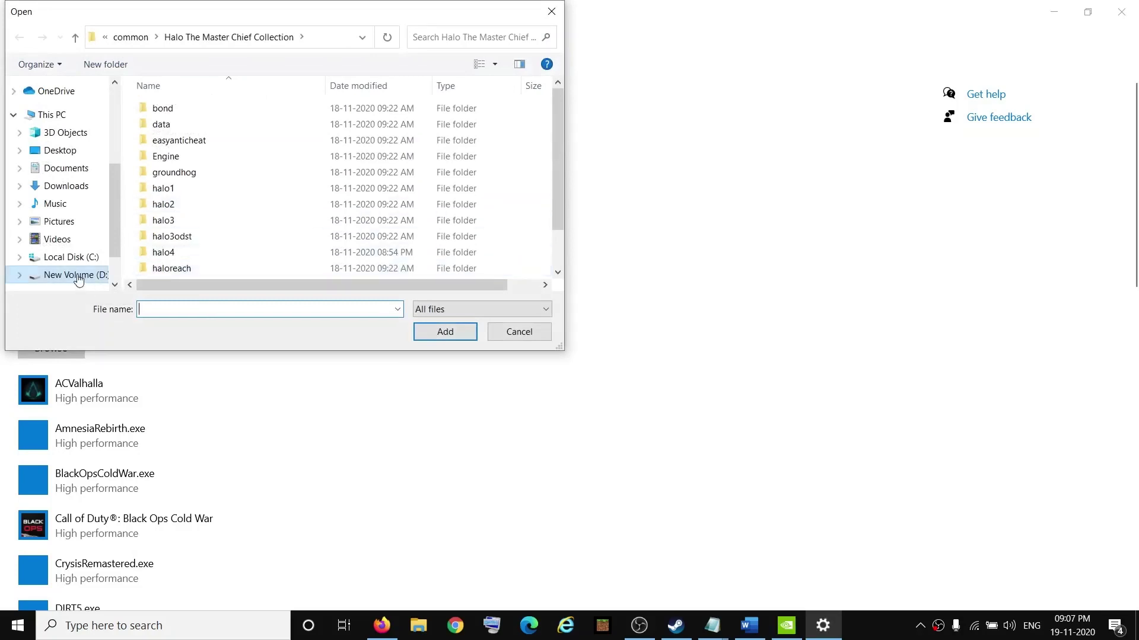
pyautogui.doubleClick(208, 265)
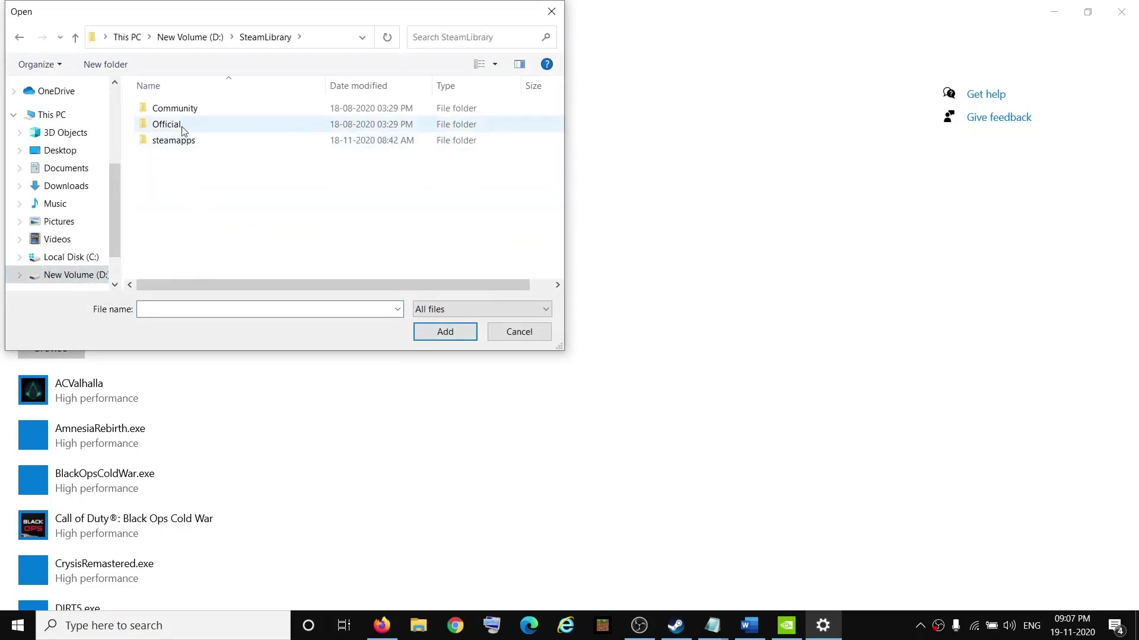
pyautogui.doubleClick(178, 141)
pyautogui.doubleClick(178, 111)
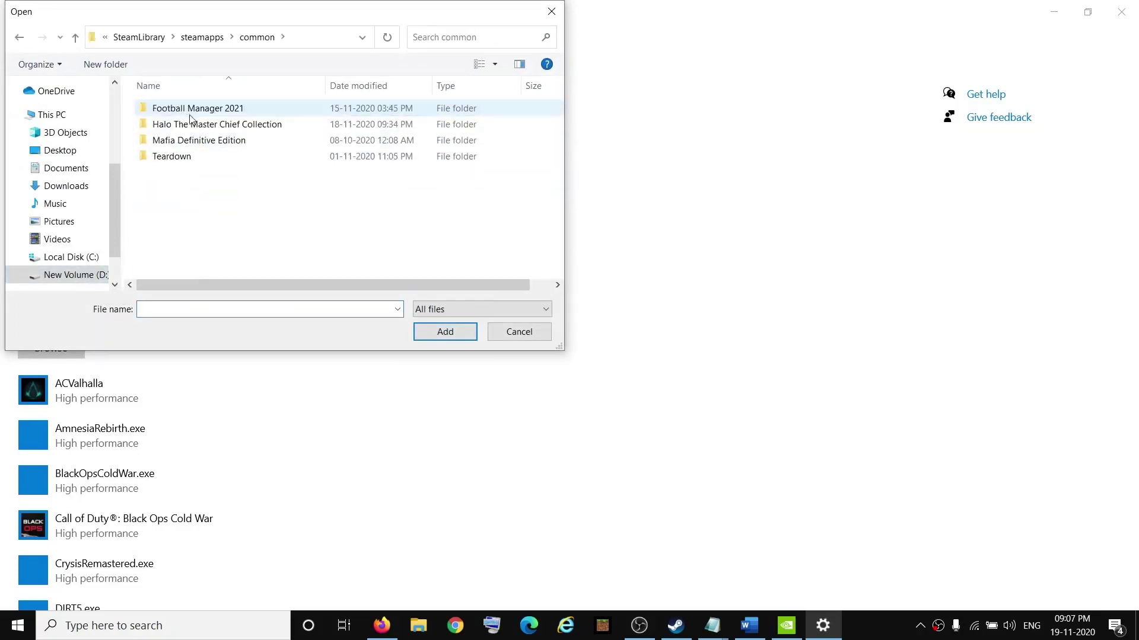
pyautogui.doubleClick(178, 110)
pyautogui.click(168, 125)
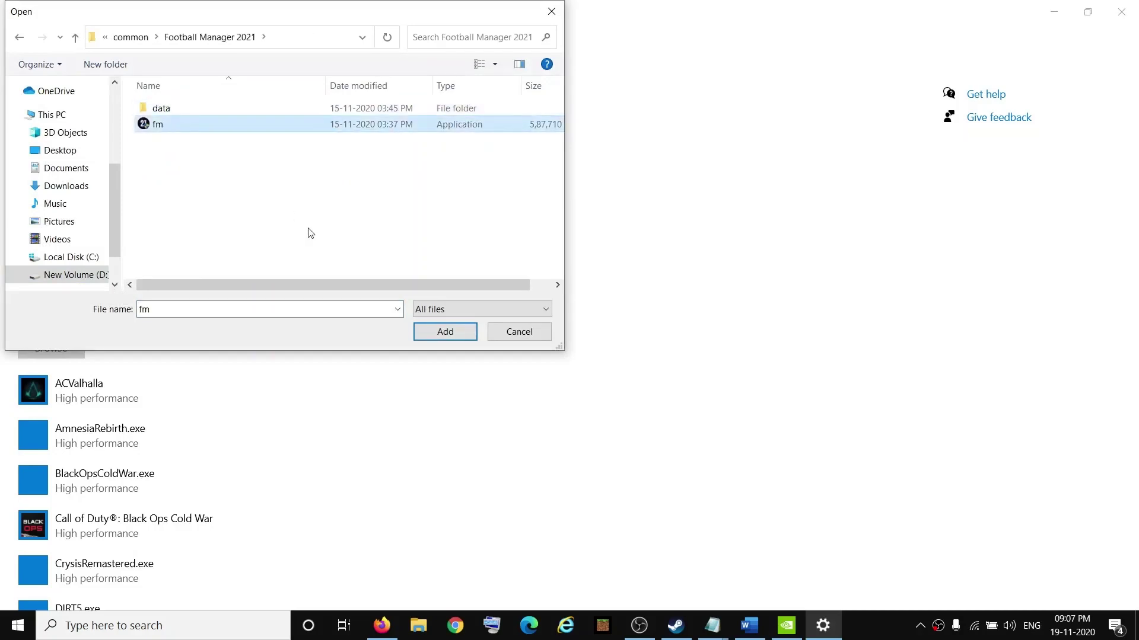
pyautogui.click(440, 331)
# Set Football Manager 2021's graphics preference to High performance (NVIDIA GeForce GTX 1050) and save.
pyautogui.scroll(-3, 278, 463)
pyautogui.scroll(-3, 228, 516)
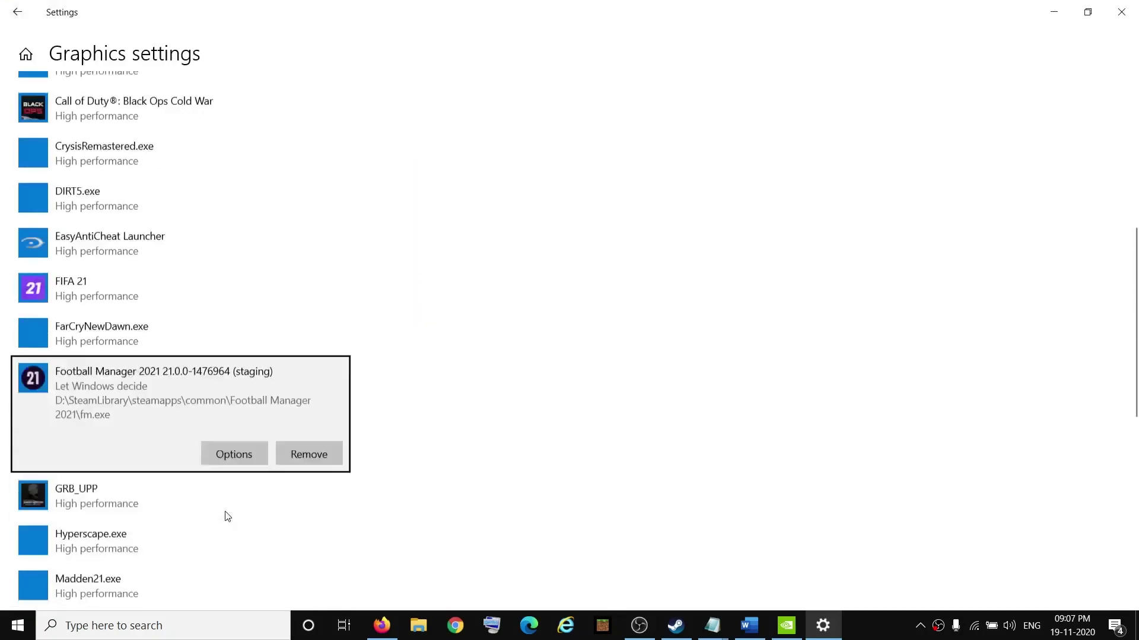
pyautogui.scroll(-2, 227, 516)
pyautogui.click(237, 325)
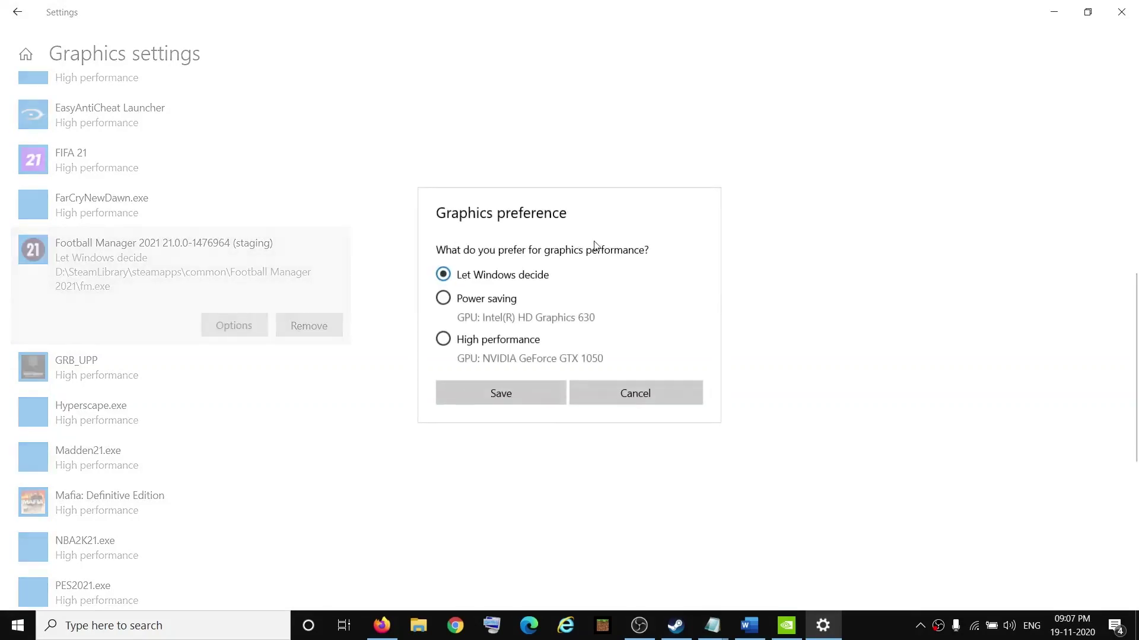
pyautogui.click(452, 342)
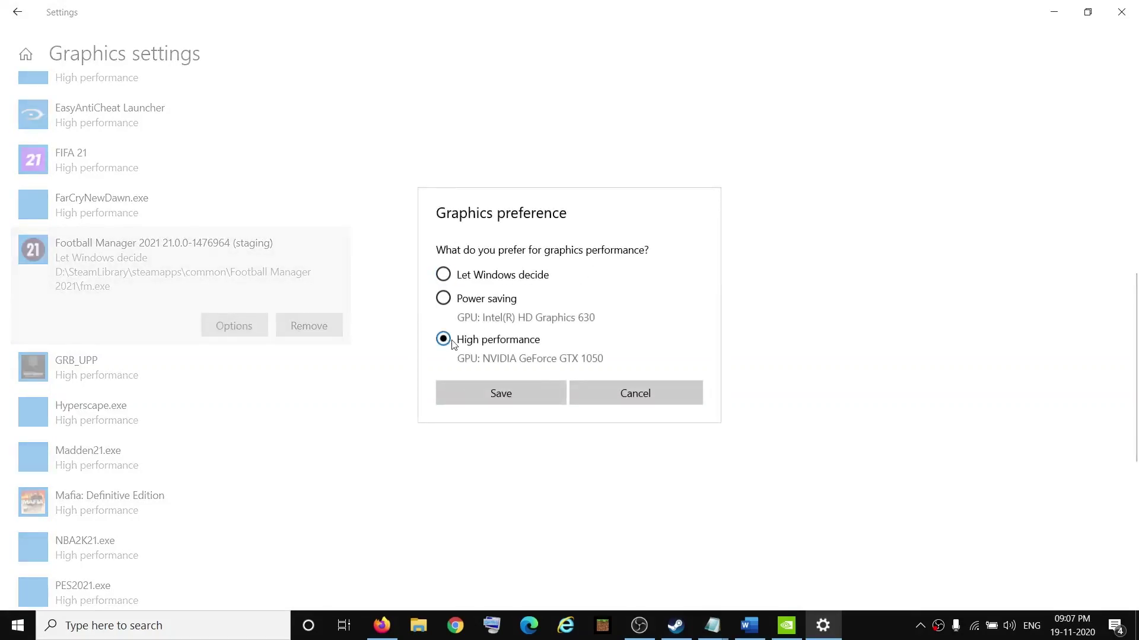
pyautogui.click(500, 394)
# Close Settings, scroll the Word guide to Step 6 and highlight the word 'Uninstall'.
pyautogui.click(1123, 16)
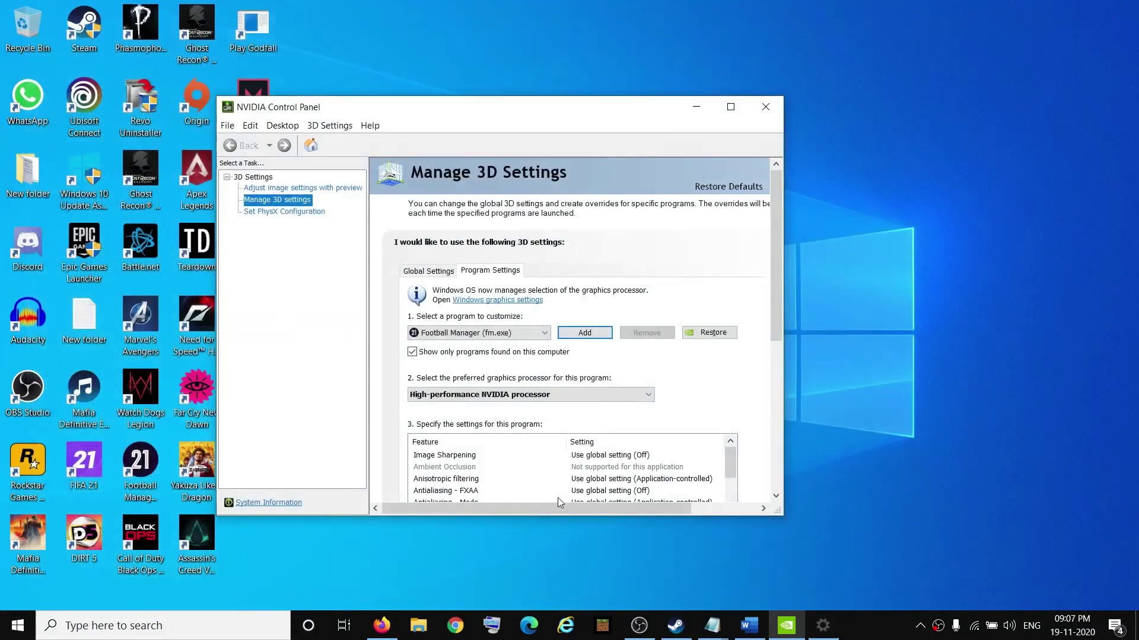
pyautogui.click(749, 626)
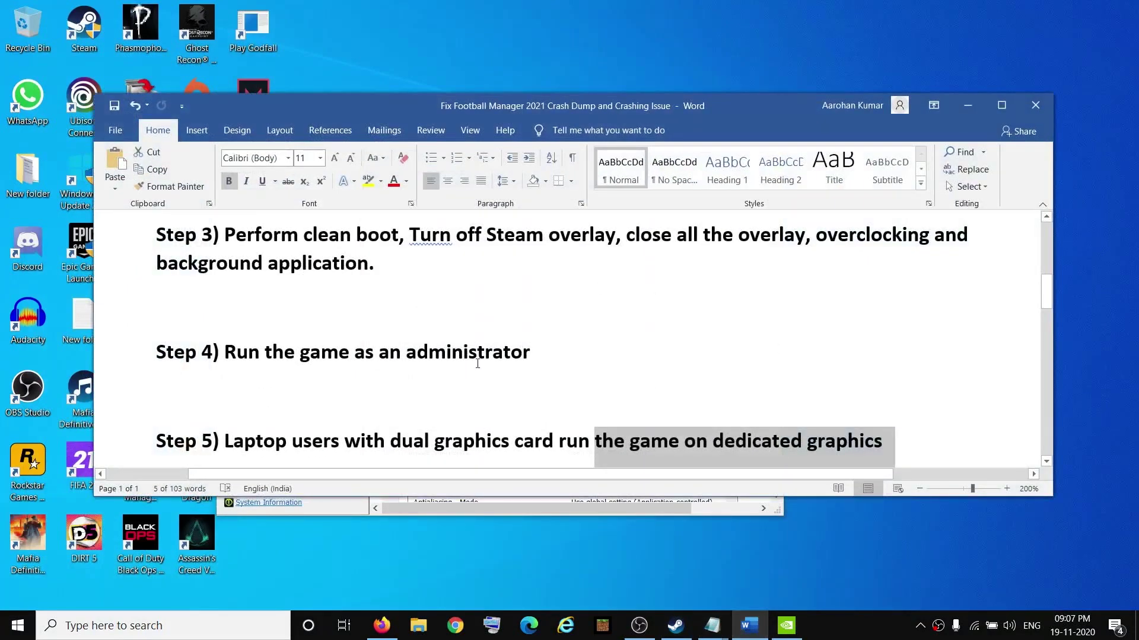
pyautogui.scroll(-2, 553, 367)
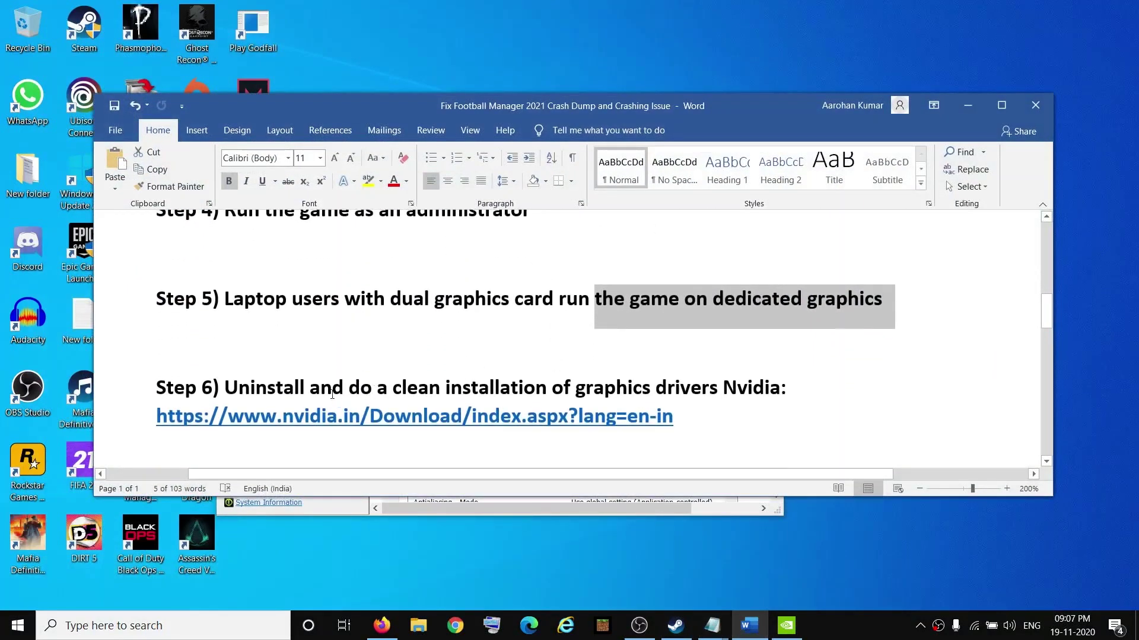
pyautogui.moveTo(305, 386); pyautogui.dragTo(224, 388)
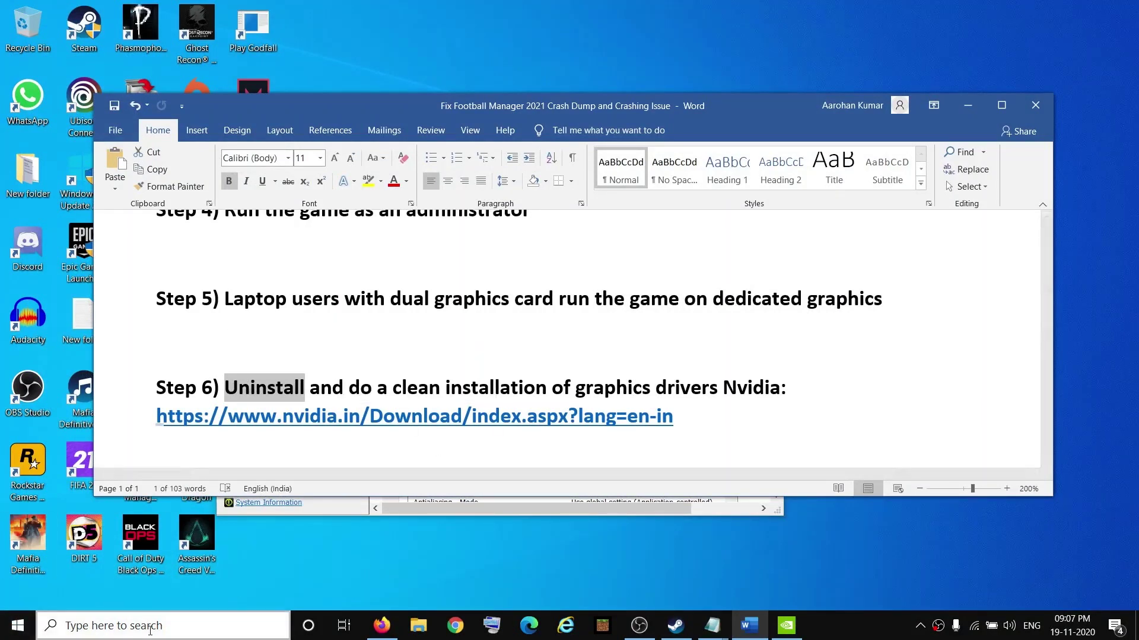
# In Apps & features, expand NVIDIA Graphics Driver 457.09 to show its Uninstall option, then return to the guide.
pyautogui.click(253, 620)
pyautogui.write('apps')
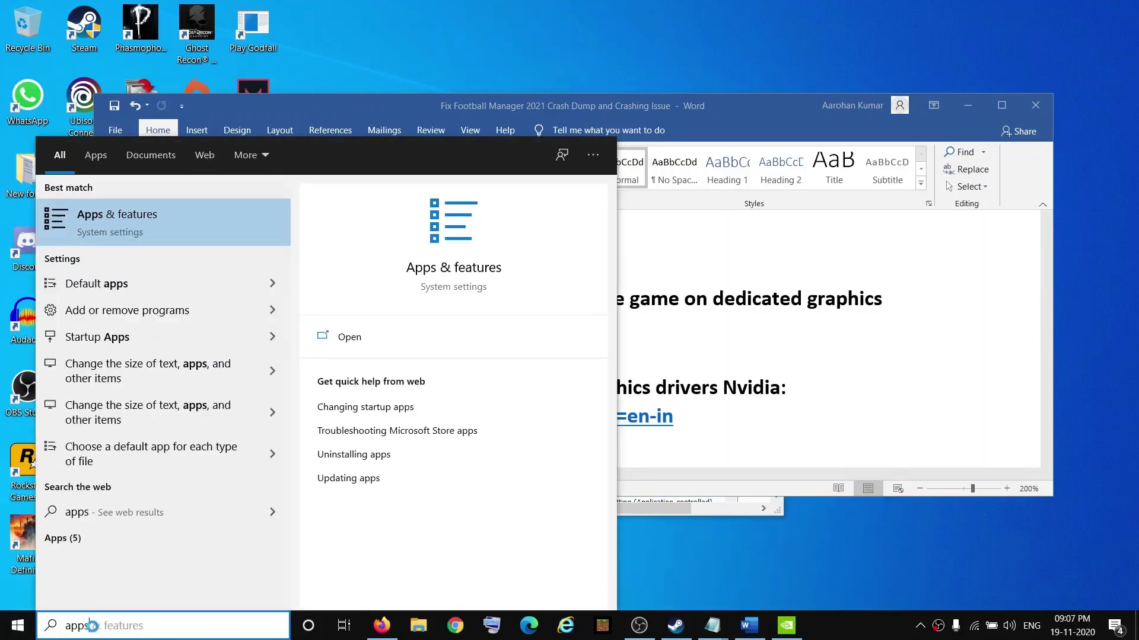
pyautogui.click(158, 226)
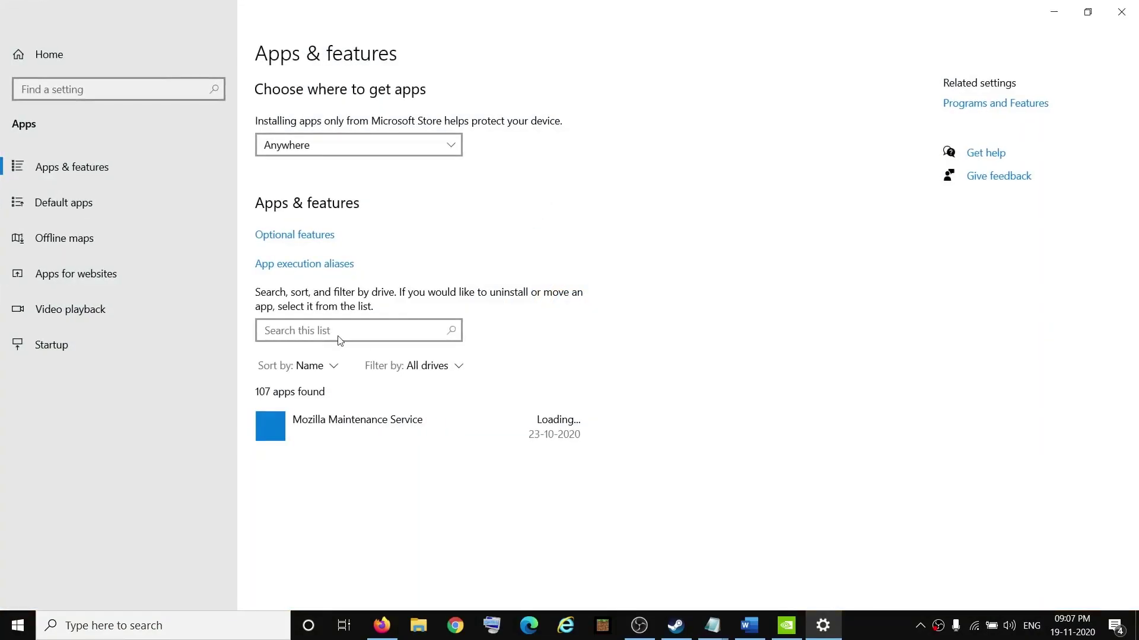
pyautogui.scroll(-20, 571, 373)
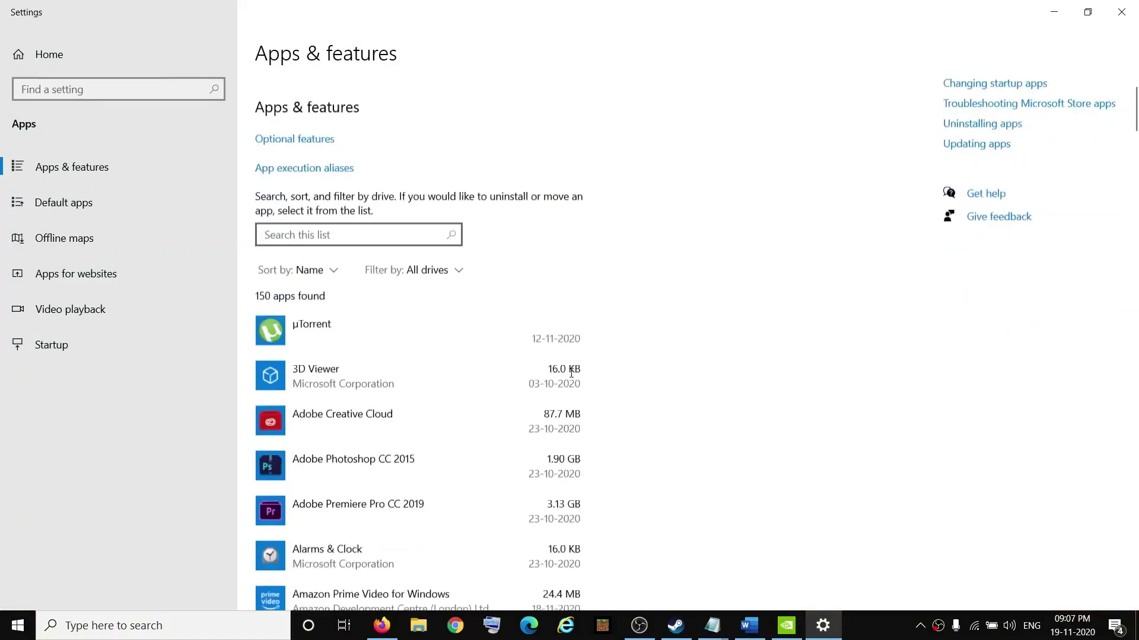
pyautogui.scroll(-20, 571, 373)
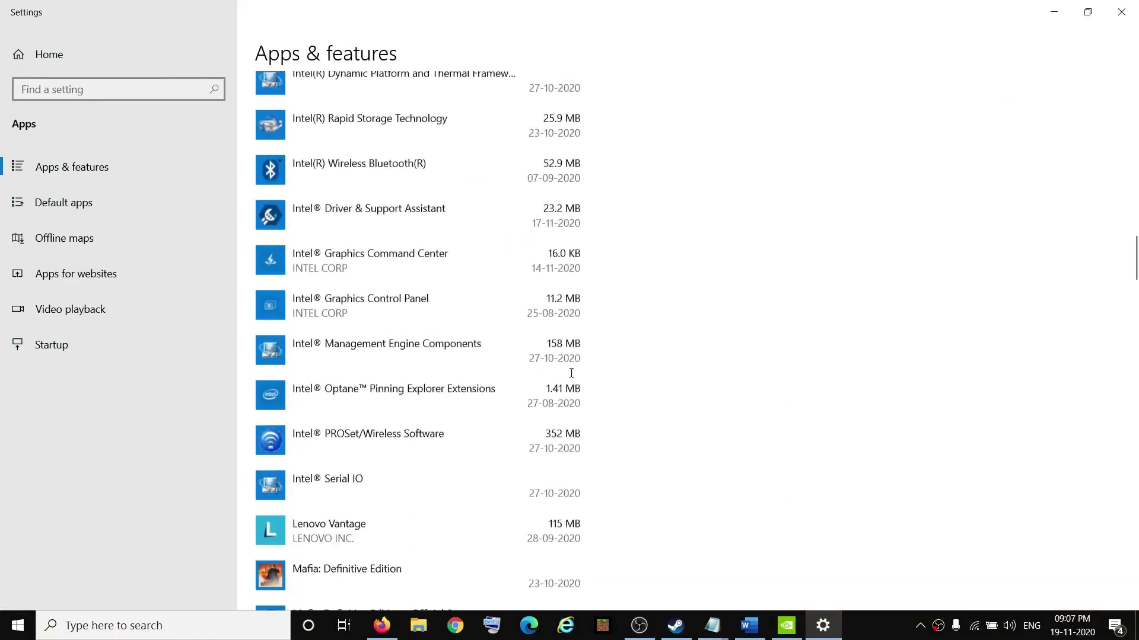
pyautogui.scroll(-20, 571, 373)
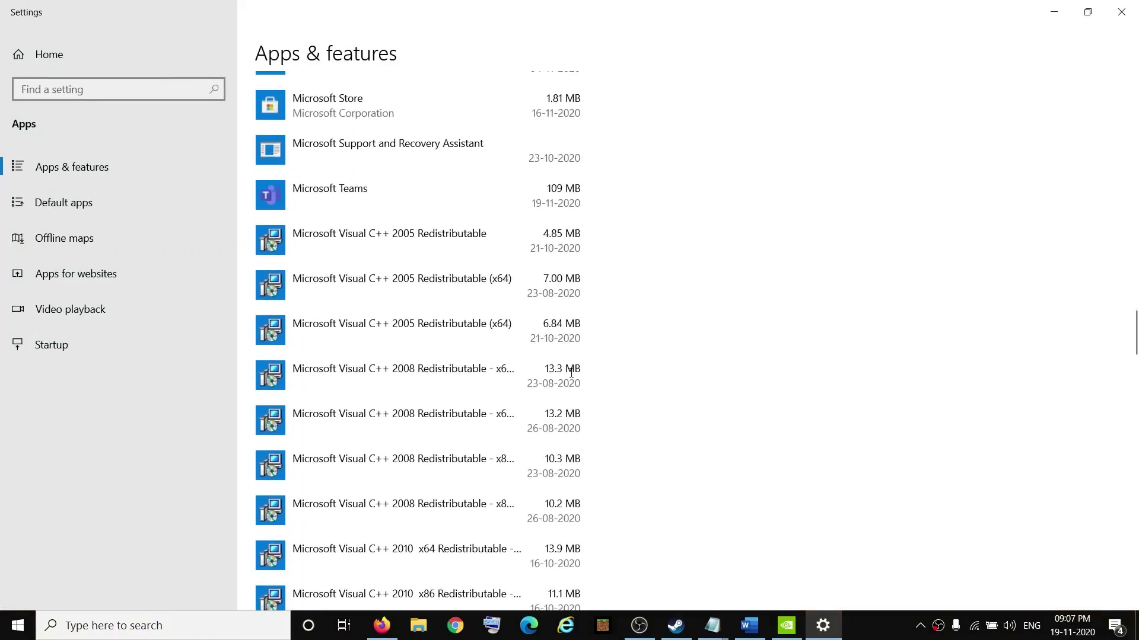
pyautogui.scroll(-8, 571, 372)
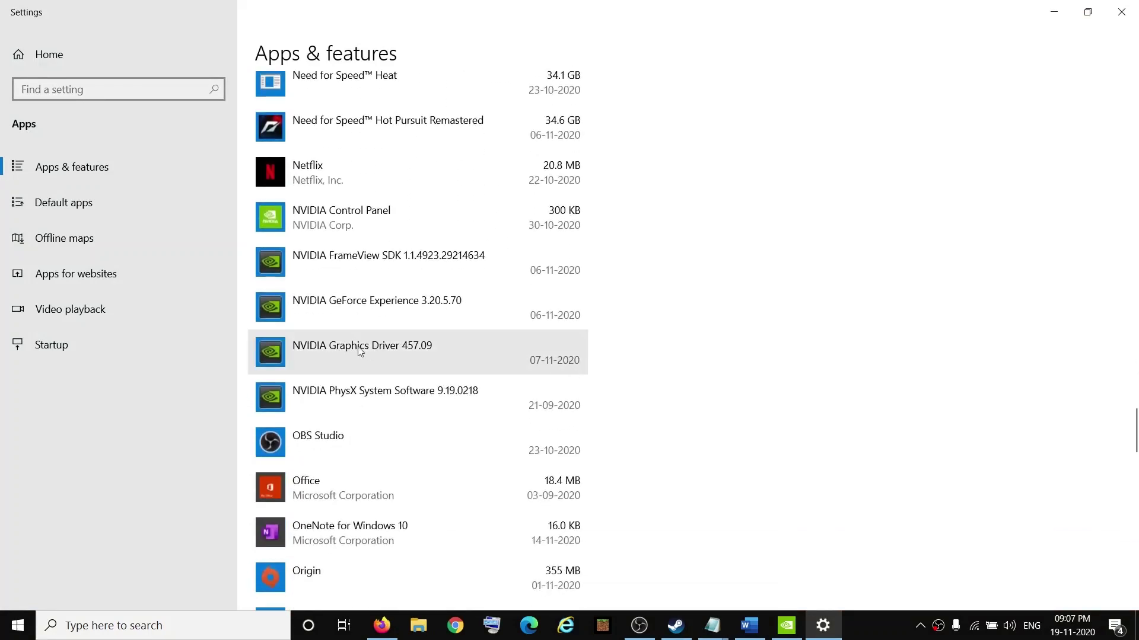
pyautogui.click(360, 351)
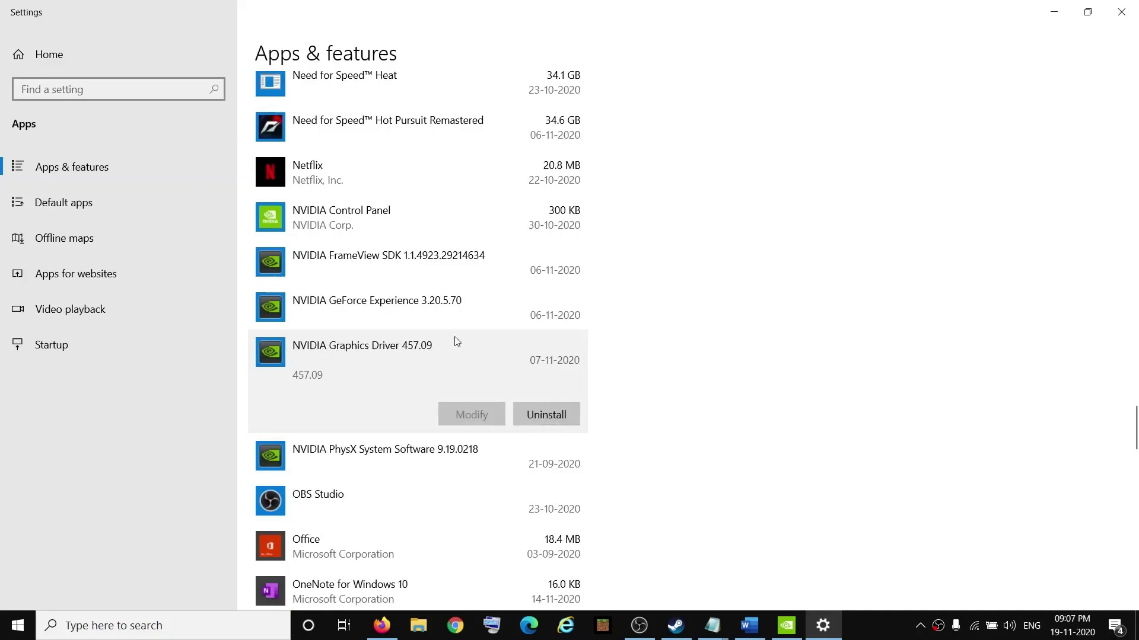
pyautogui.click(1053, 12)
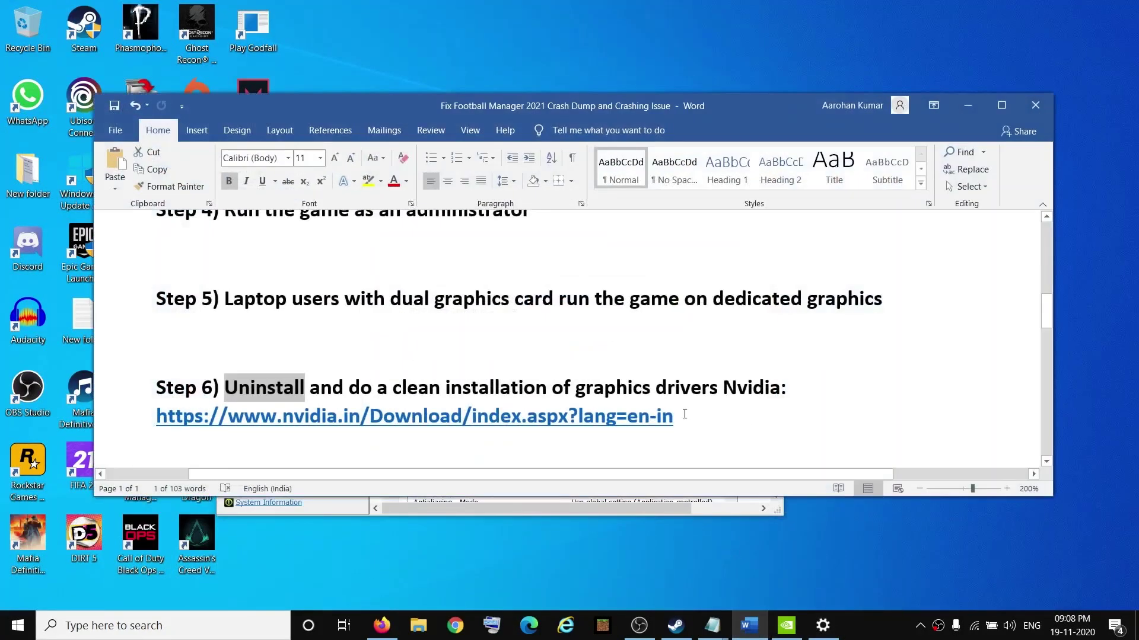
# Copy the guide's NVIDIA link into Chrome and download the GeForce Game Ready Driver 457.30.
pyautogui.tripleClick(426, 415)
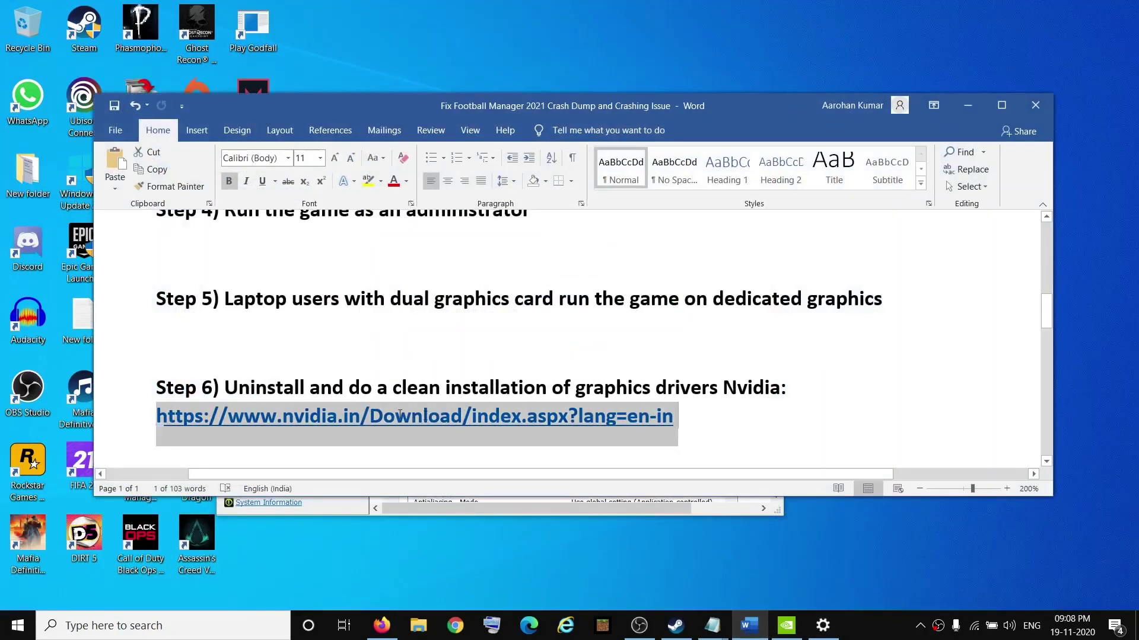
pyautogui.hotkey('ctrl', 'c')
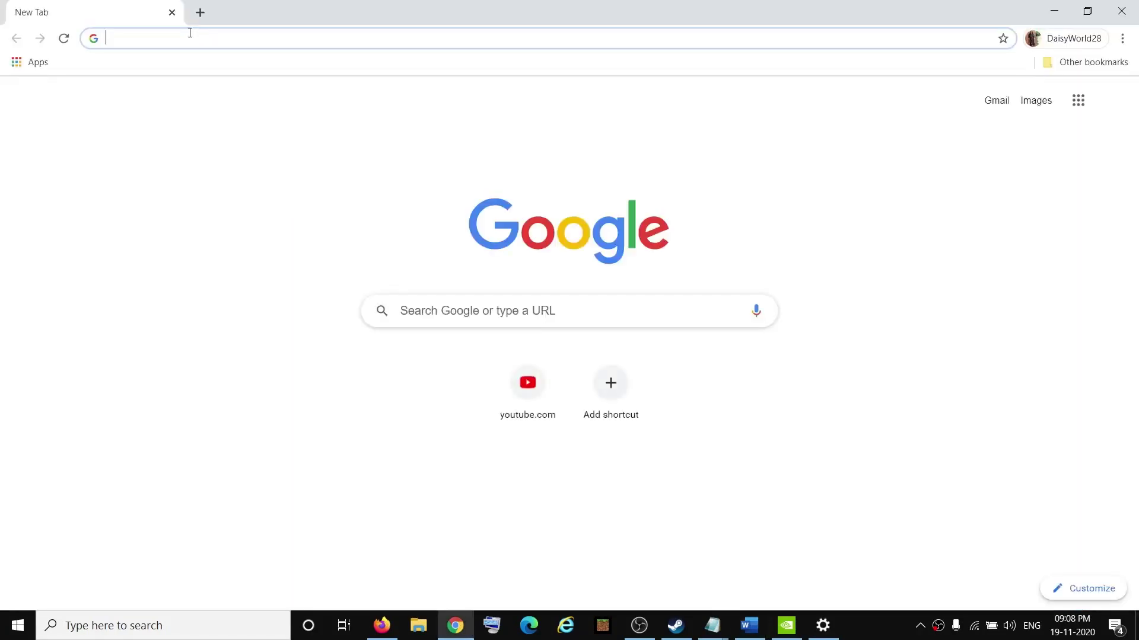
pyautogui.hotkey('ctrl', 'v')
pyautogui.press('Return')
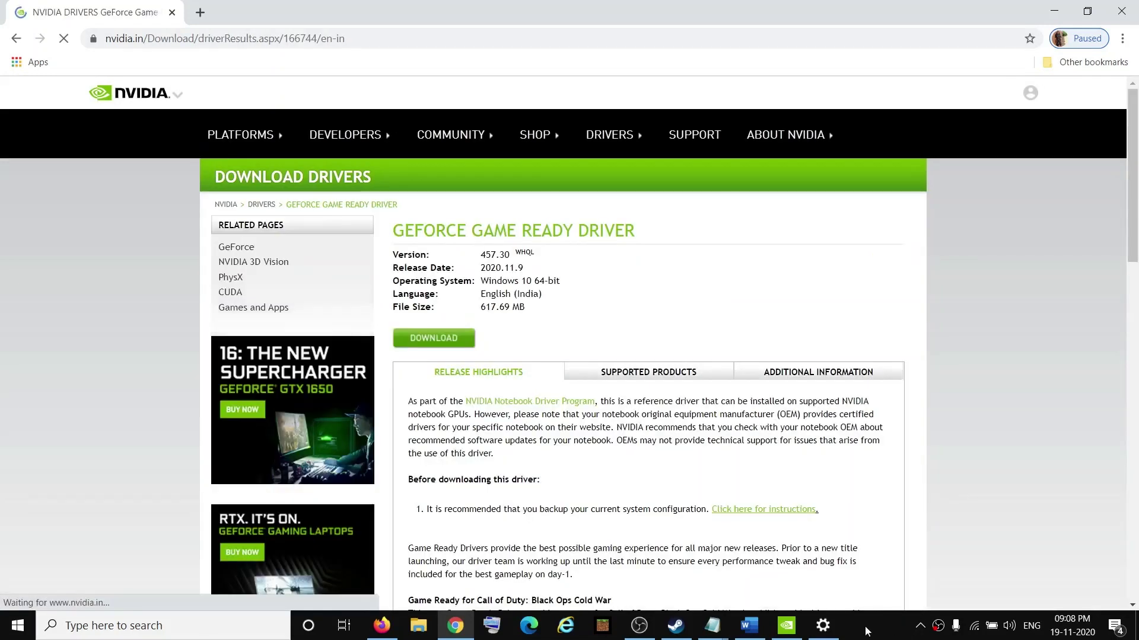
pyautogui.click(445, 343)
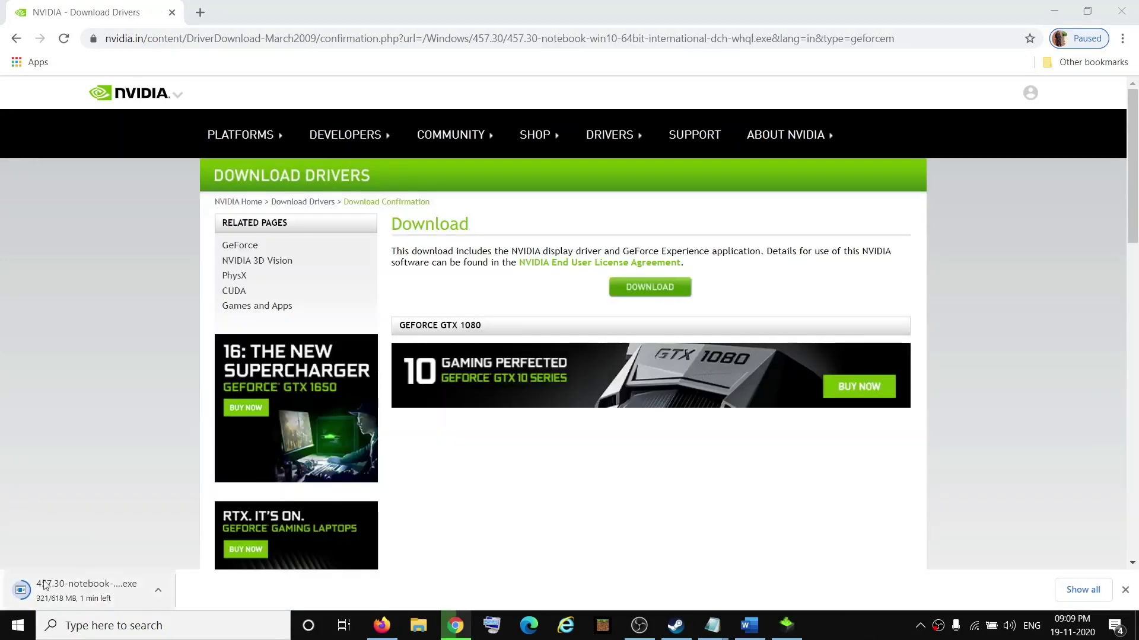
pyautogui.click(787, 625)
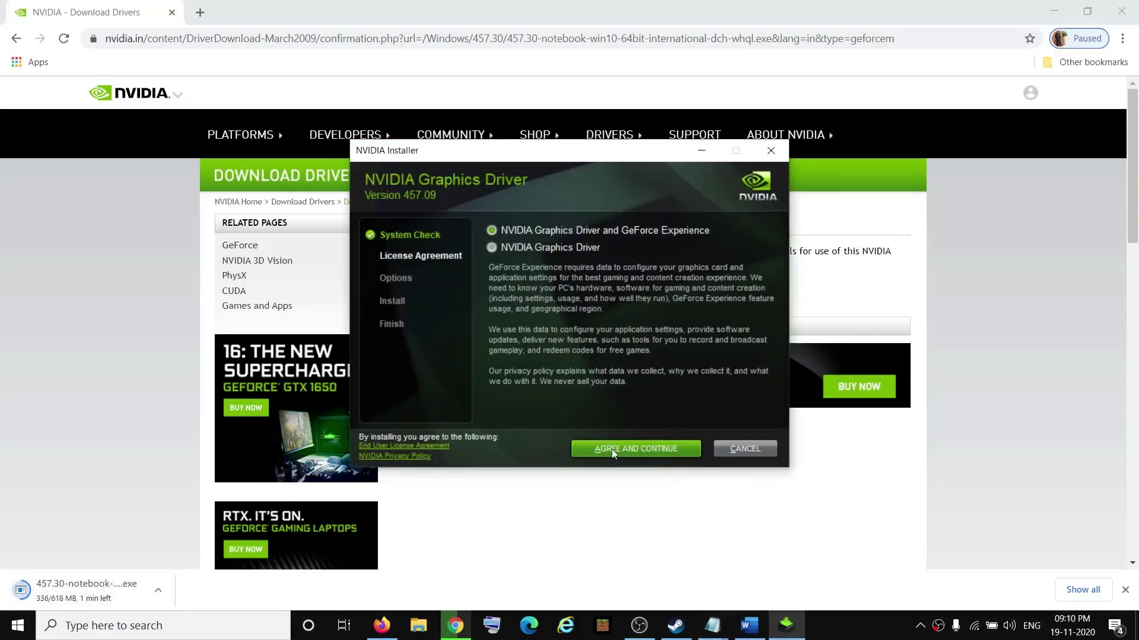
# Choose the Custom (Advanced) installation in the NVIDIA Installer, then return to Chrome.
pyautogui.click(493, 317)
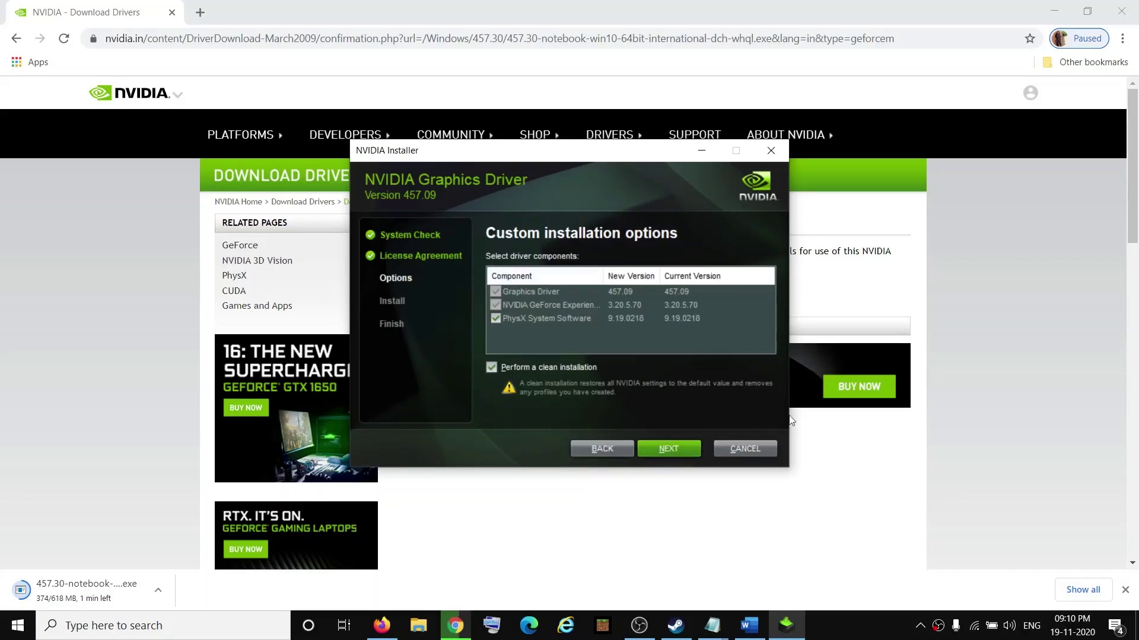
pyautogui.click(846, 520)
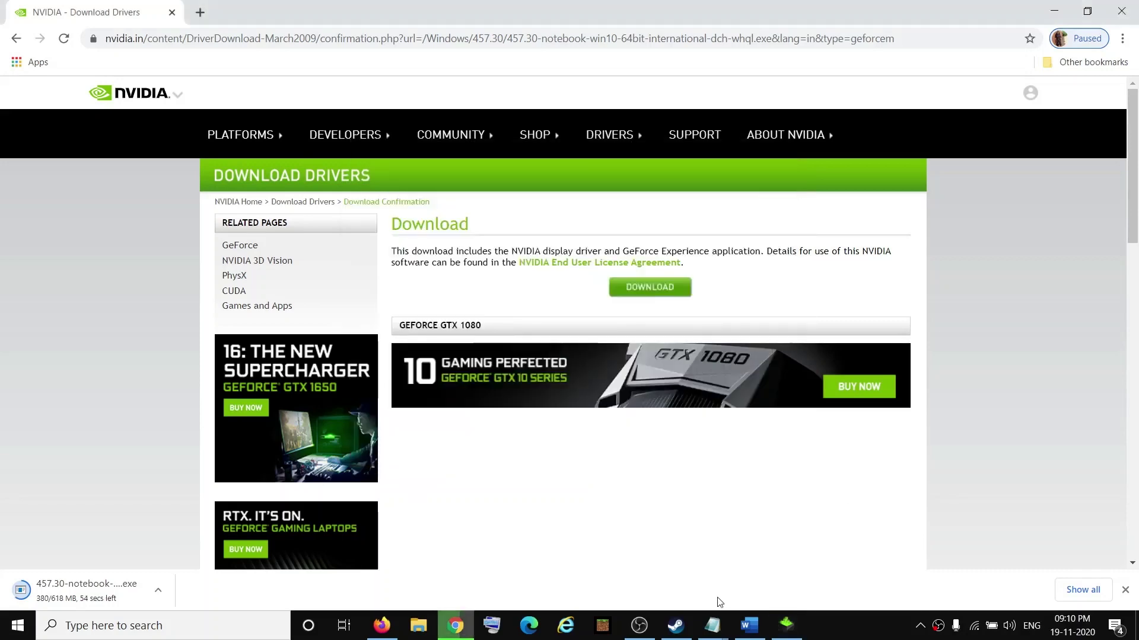
# After reviewing the guide, check for Windows updates via Start > Settings > Windows Update.
pyautogui.click(750, 626)
pyautogui.scroll(-1, 468, 343)
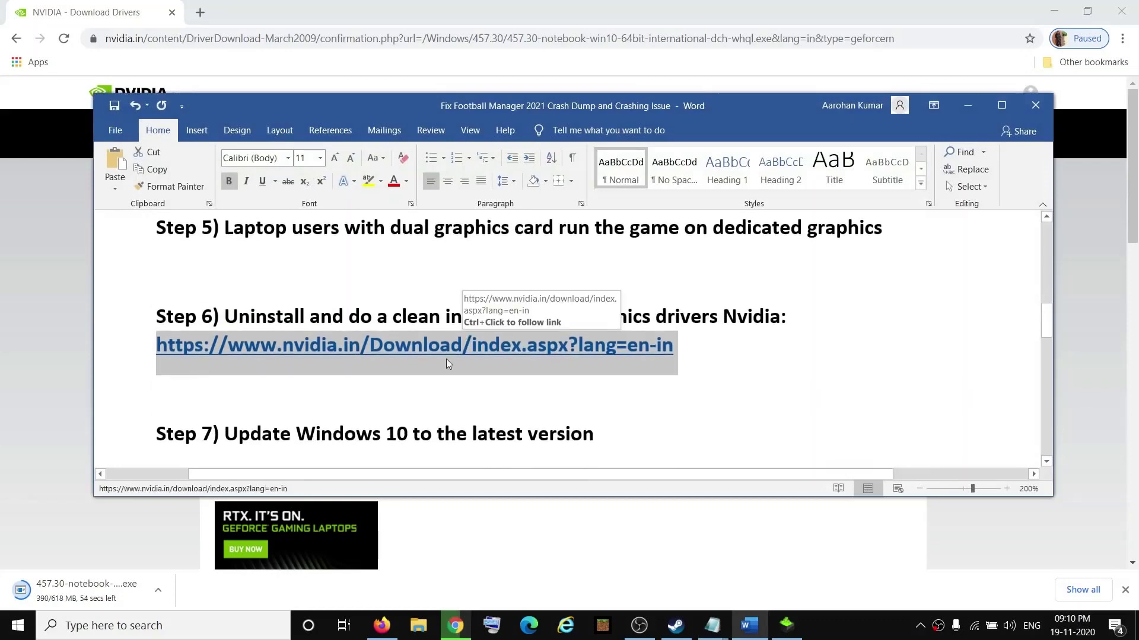
pyautogui.moveTo(225, 434); pyautogui.dragTo(583, 435)
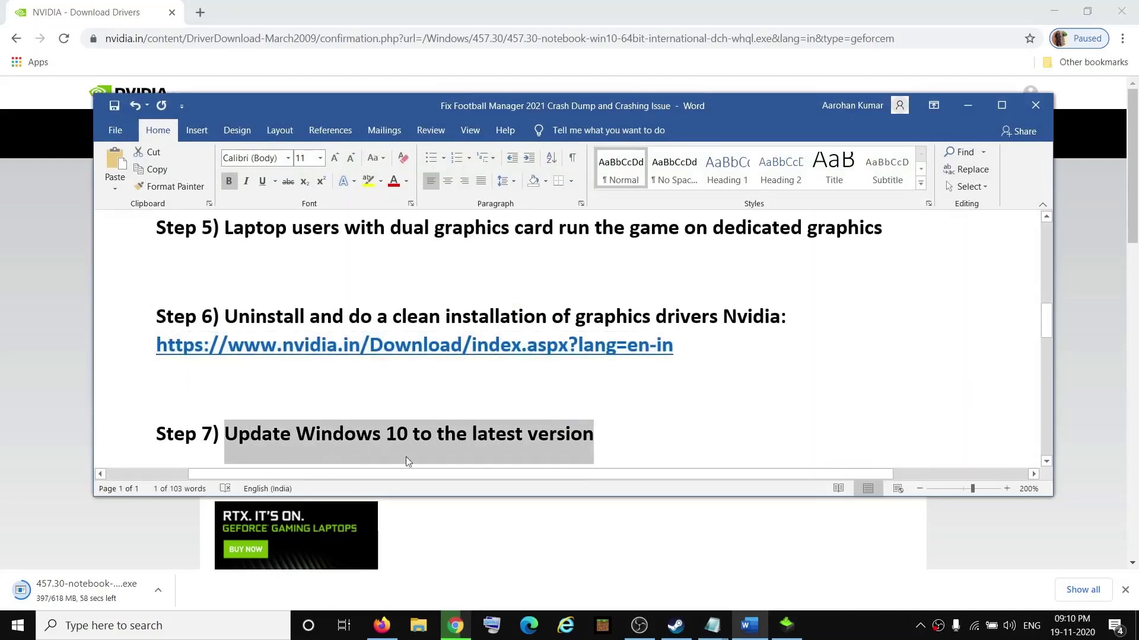
pyautogui.click(16, 626)
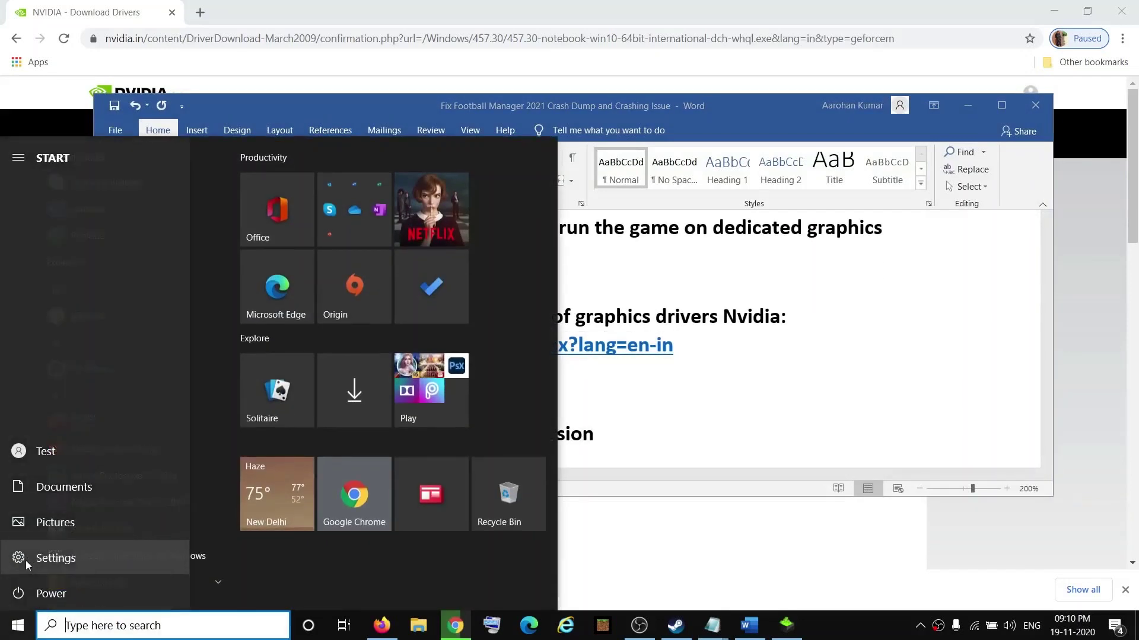
pyautogui.click(26, 560)
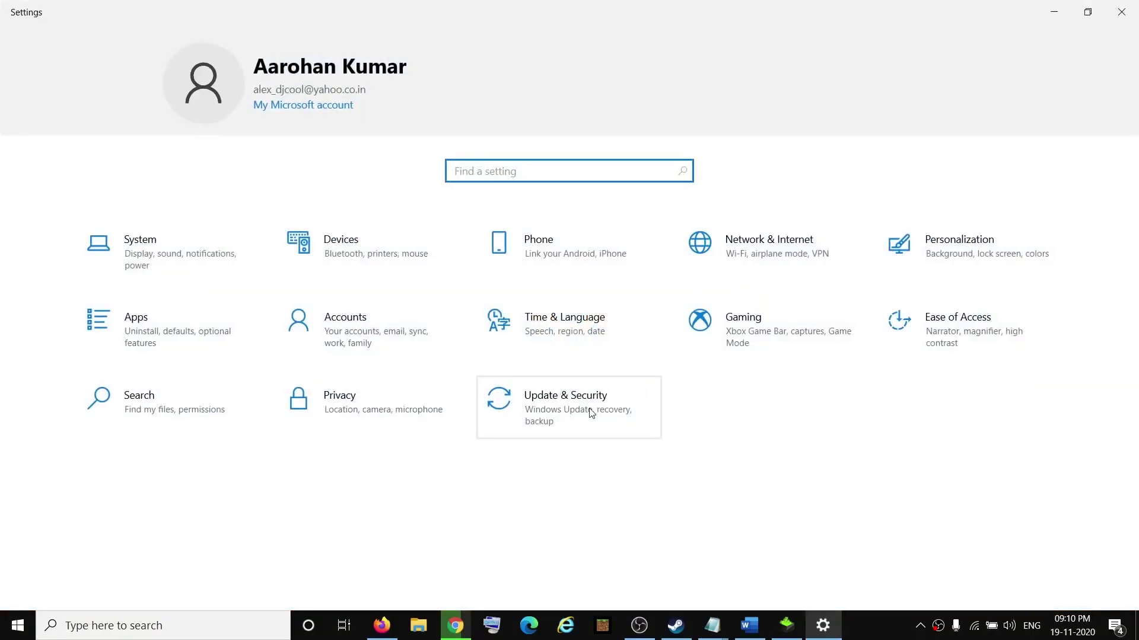
pyautogui.click(591, 413)
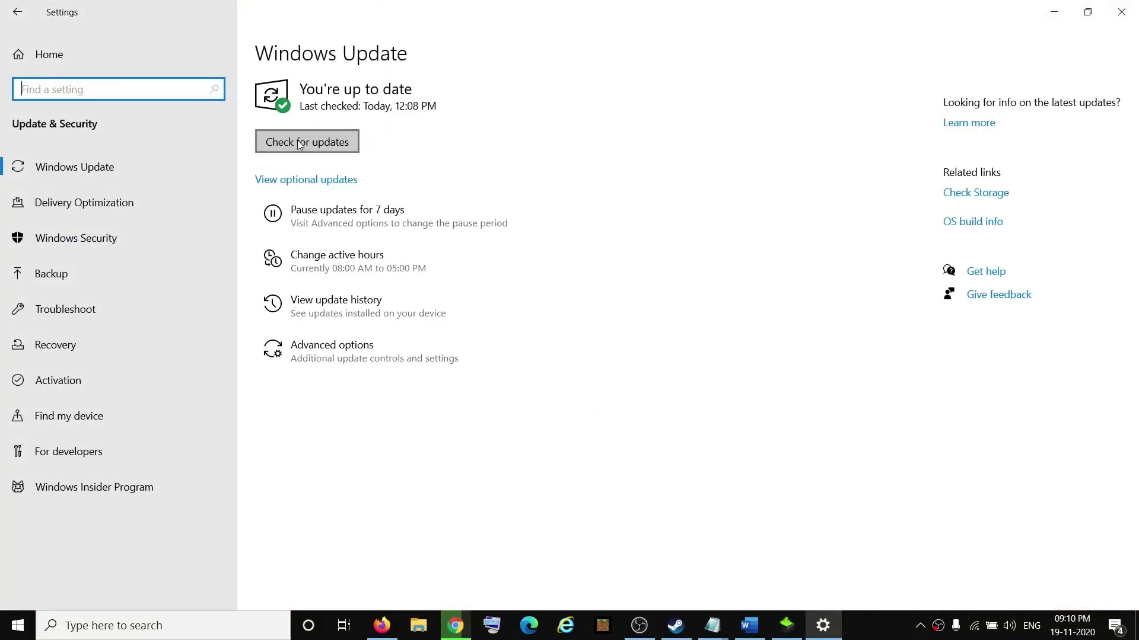
pyautogui.click(272, 148)
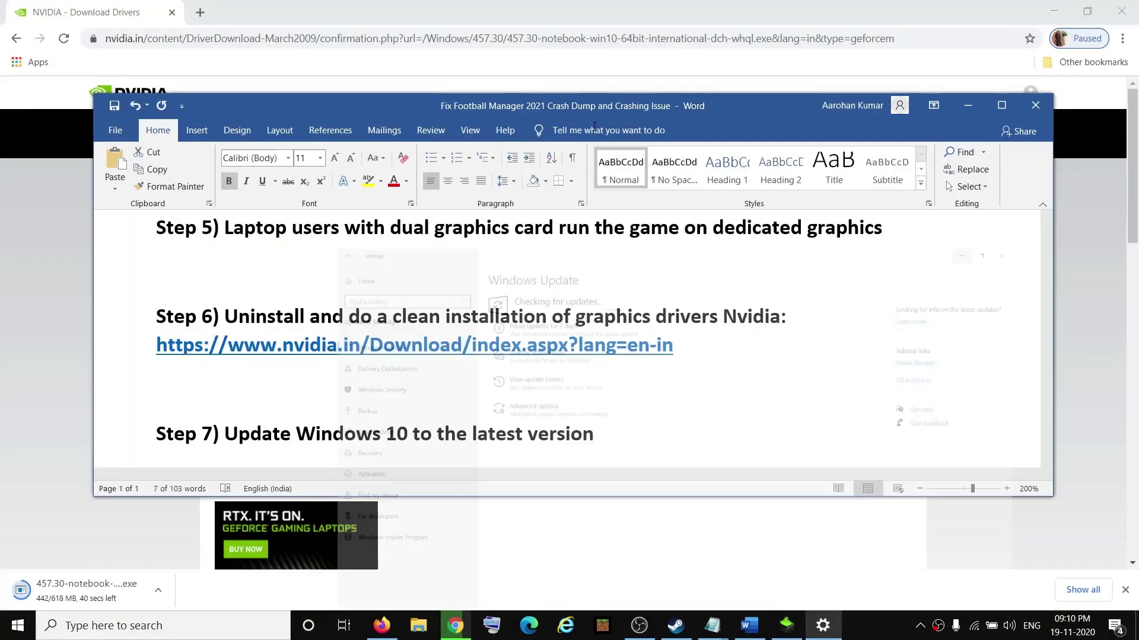
# Highlight the guide's step about verifying the game files.
pyautogui.moveTo(226, 432); pyautogui.dragTo(593, 432)
pyautogui.scroll(-1, 551, 353)
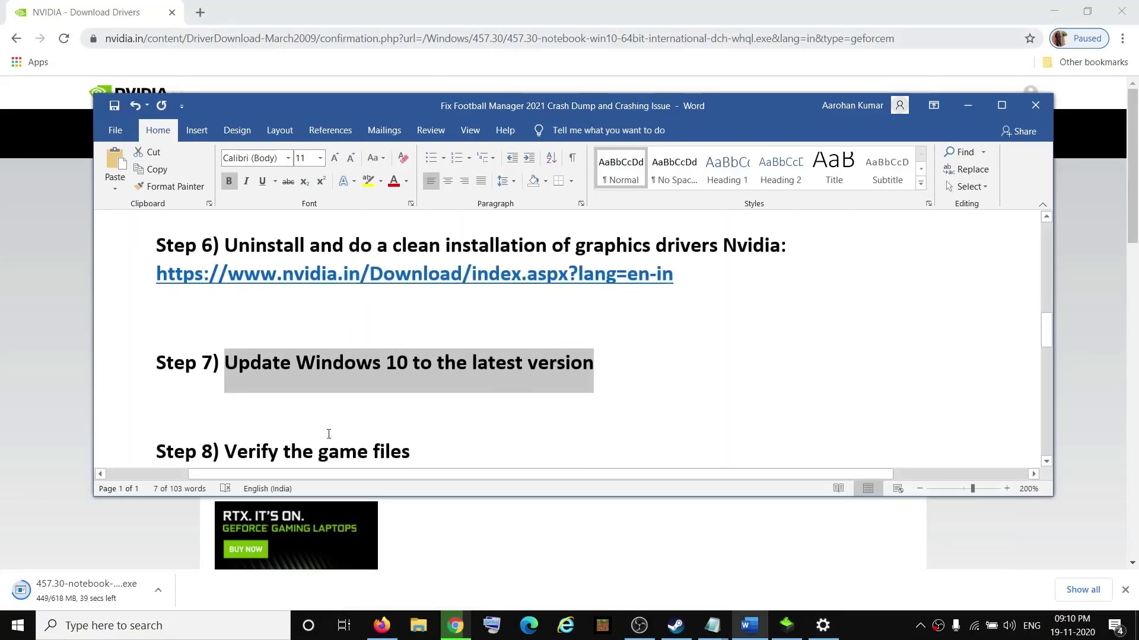
pyautogui.moveTo(225, 452); pyautogui.dragTo(370, 451)
# Open Football Manager 2021's Properties in Steam at the LOCAL FILES options.
pyautogui.click(682, 627)
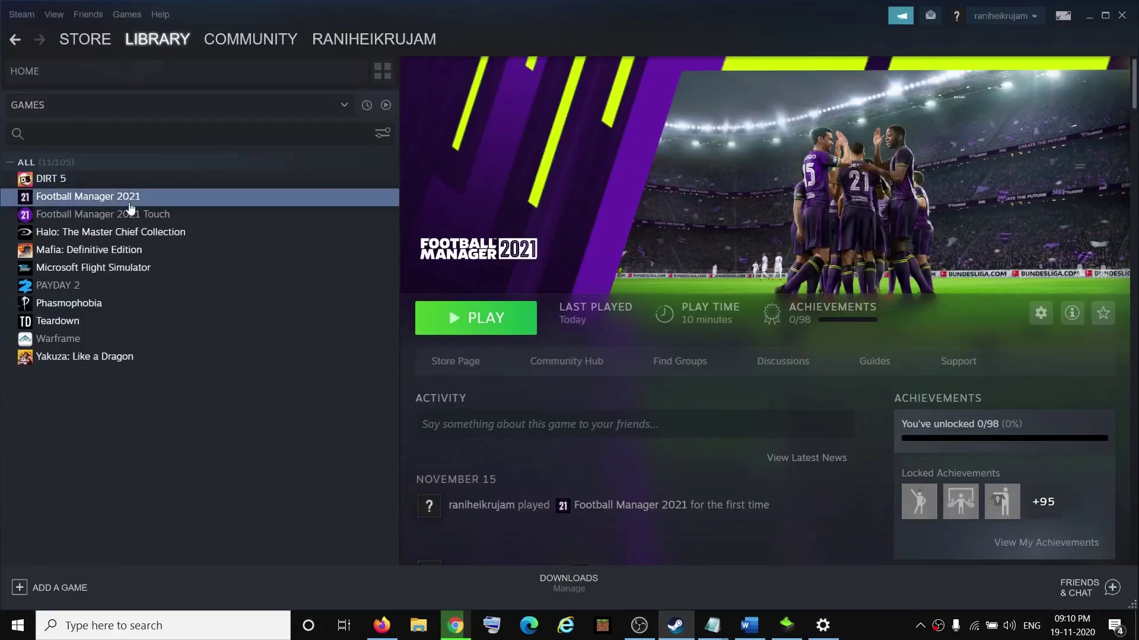
pyautogui.rightClick(128, 200)
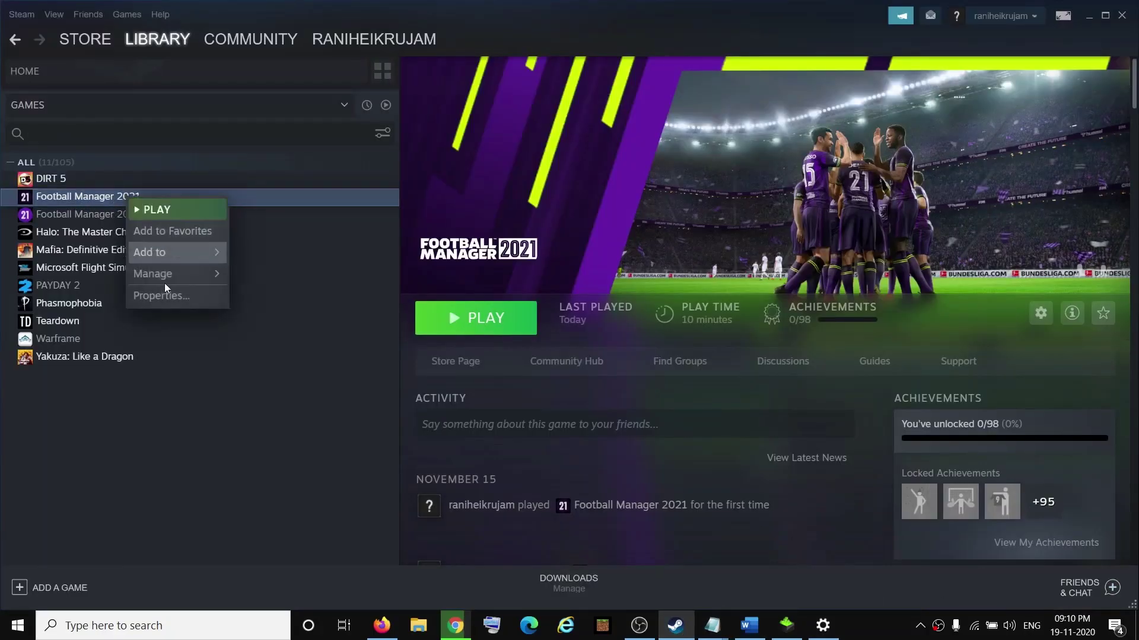
pyautogui.click(226, 293)
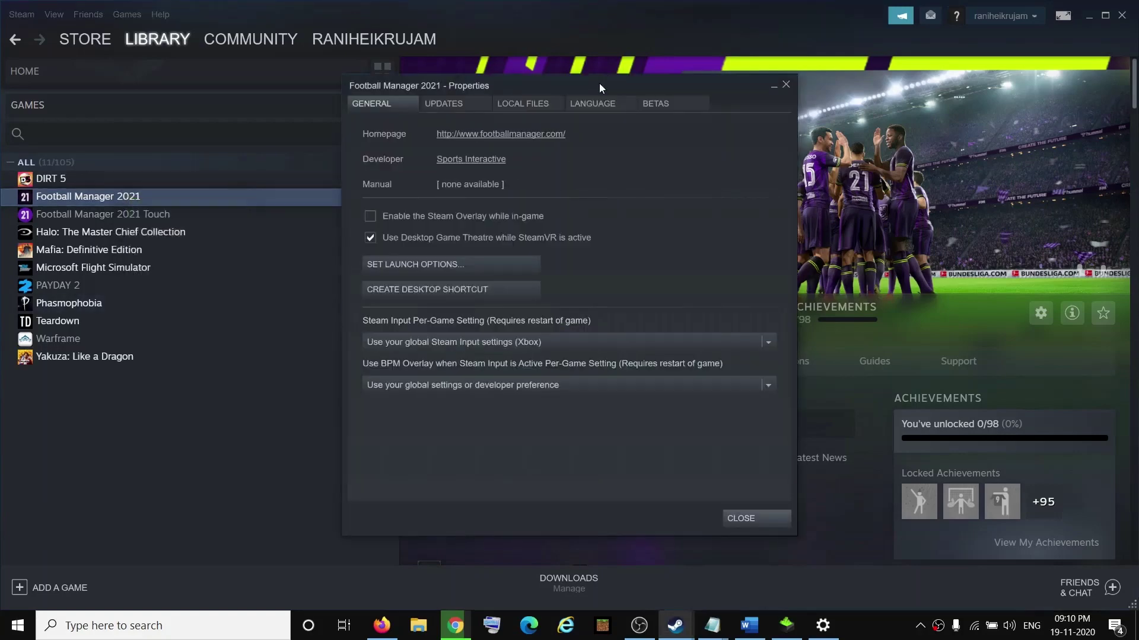
pyautogui.click(527, 105)
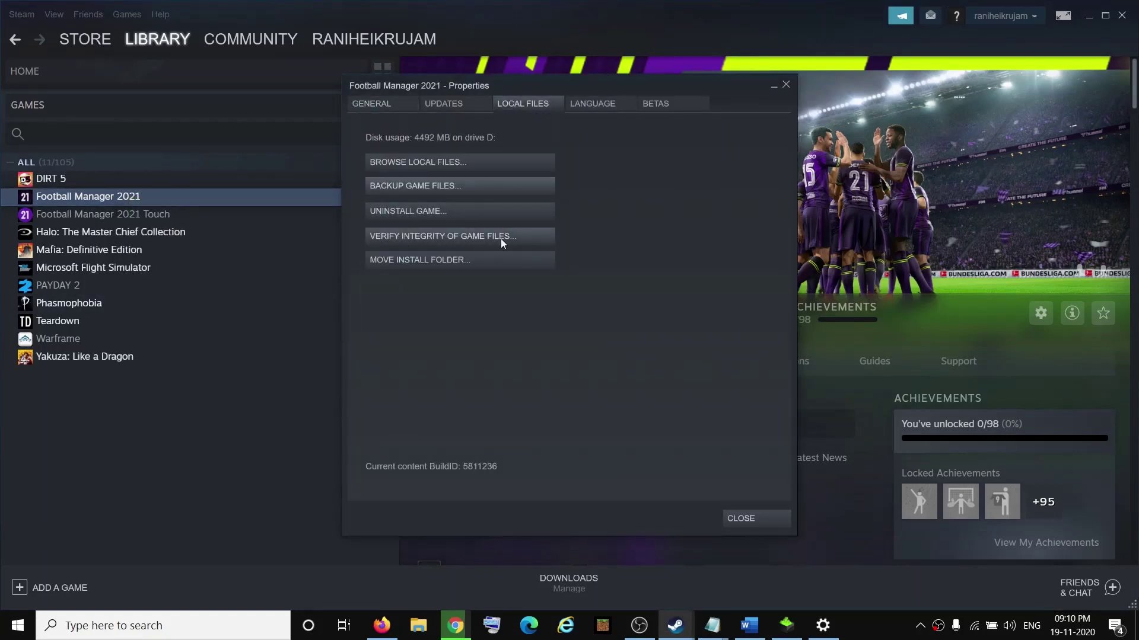
# Check the guide's uninstall and reinstall step, then close the game's properties.
pyautogui.click(749, 626)
pyautogui.scroll(-2, 522, 399)
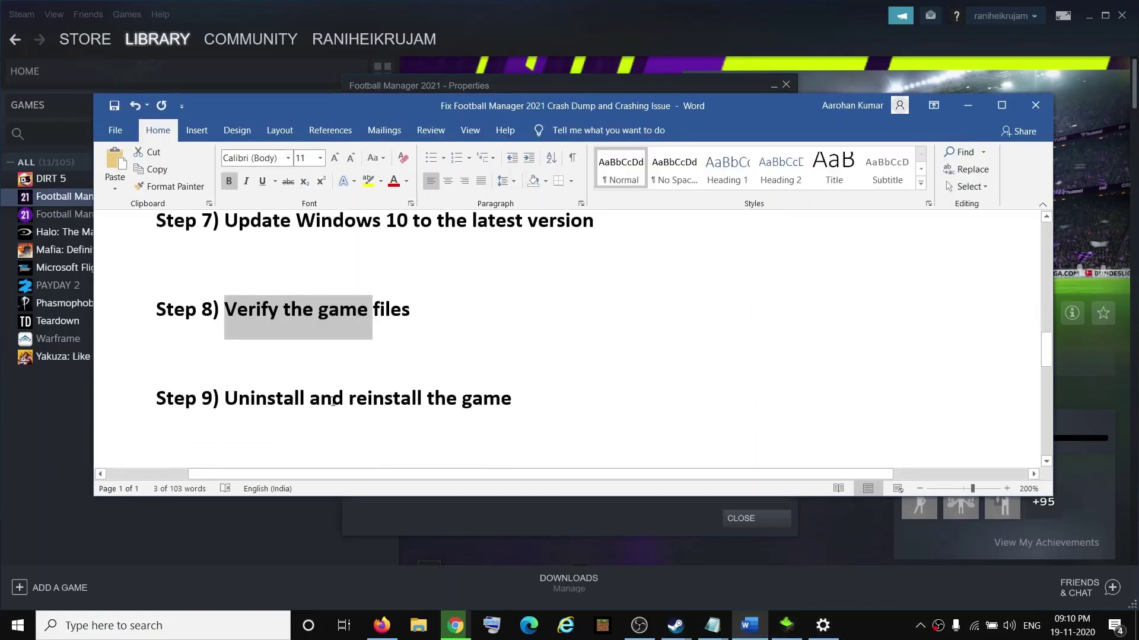
pyautogui.moveTo(224, 400); pyautogui.dragTo(463, 400)
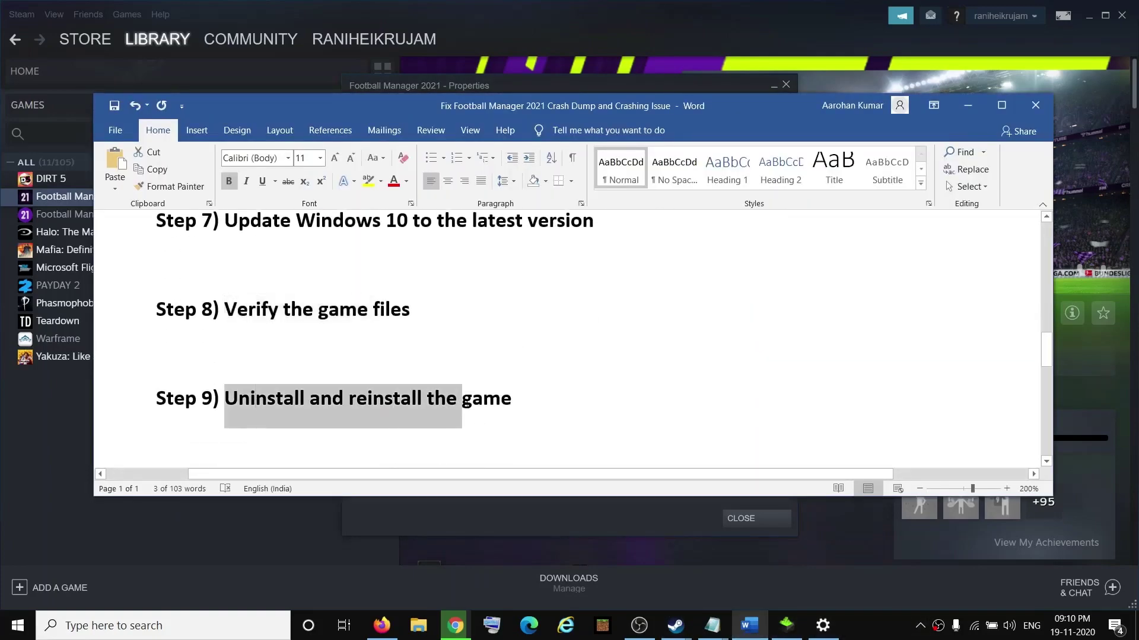
pyautogui.click(973, 105)
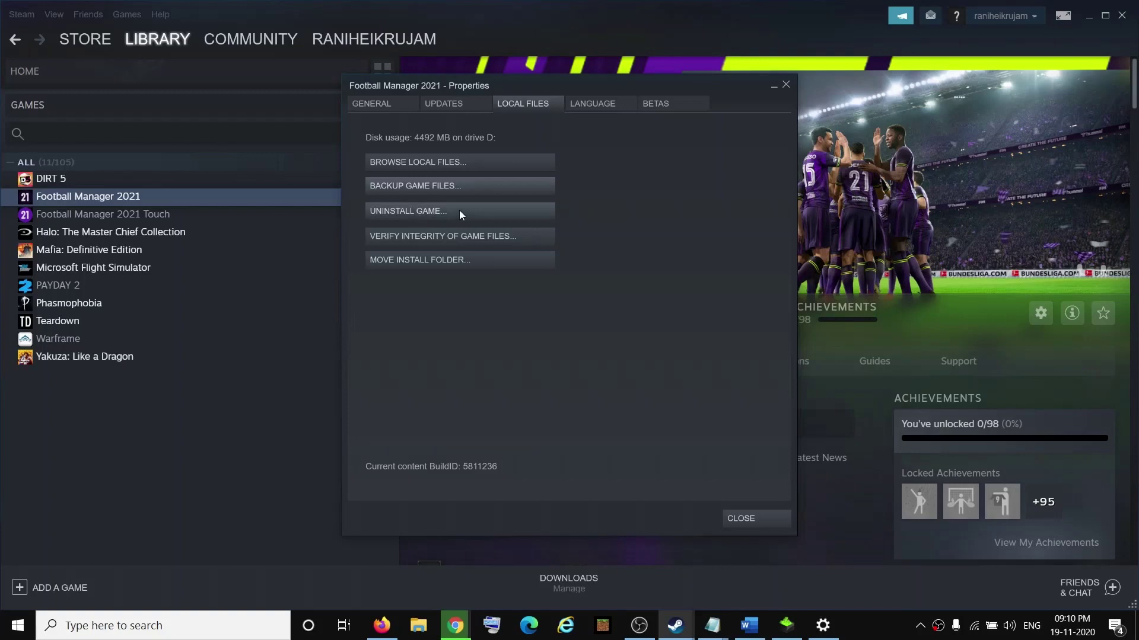
pyautogui.click(741, 518)
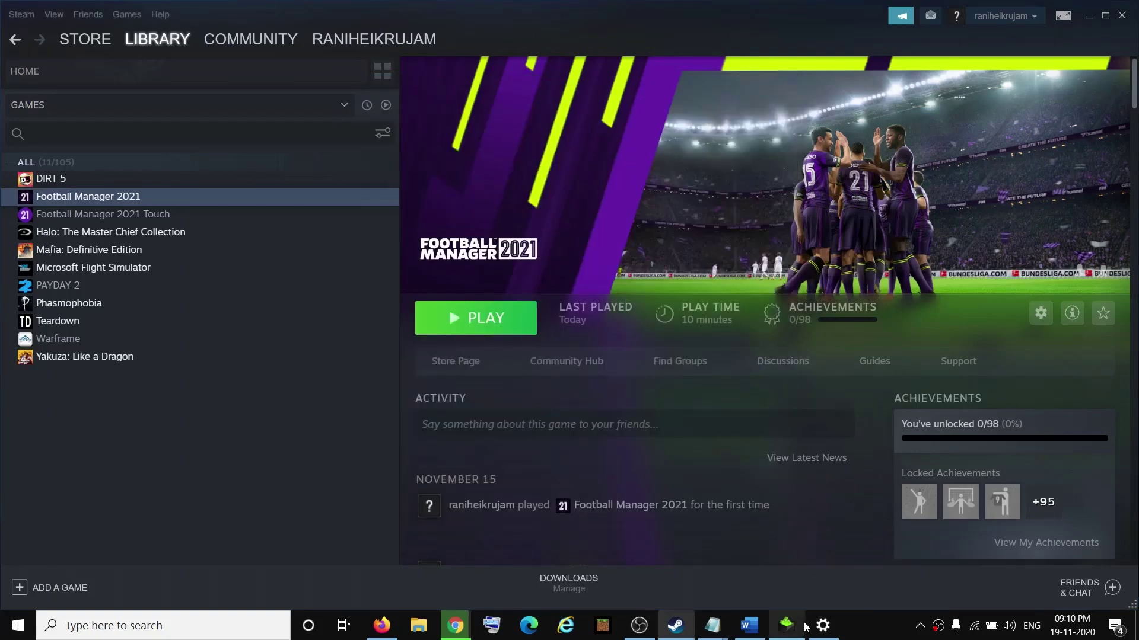
# Launch Football Manager 2021 with PLAY, then minimise Steam, Chrome and the NVIDIA Installer.
pyautogui.click(488, 325)
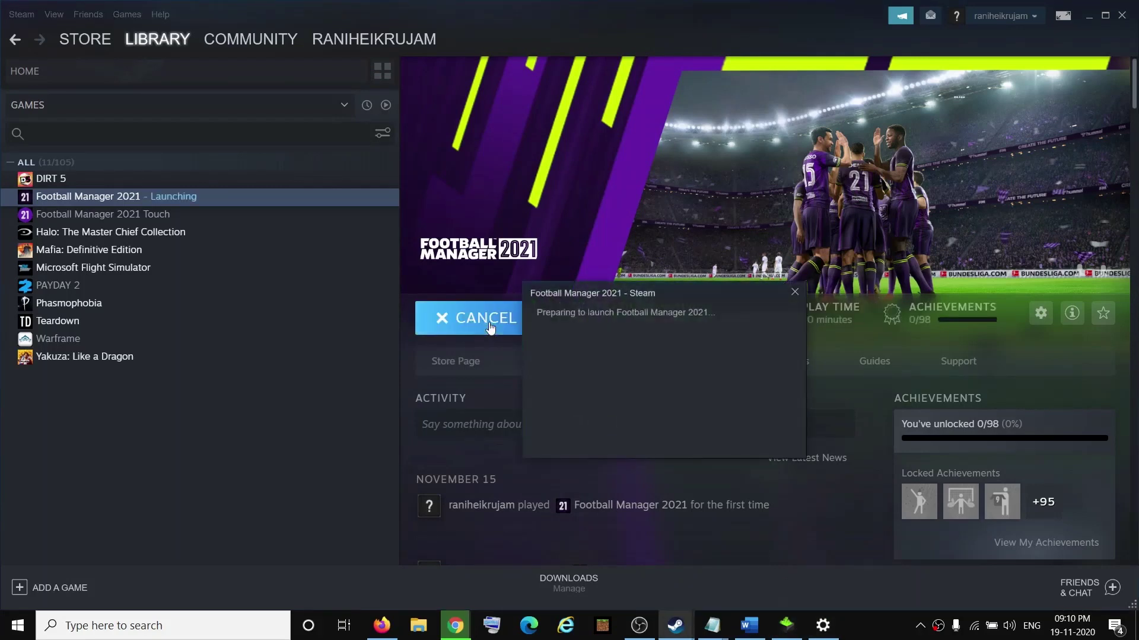
pyautogui.click(1092, 16)
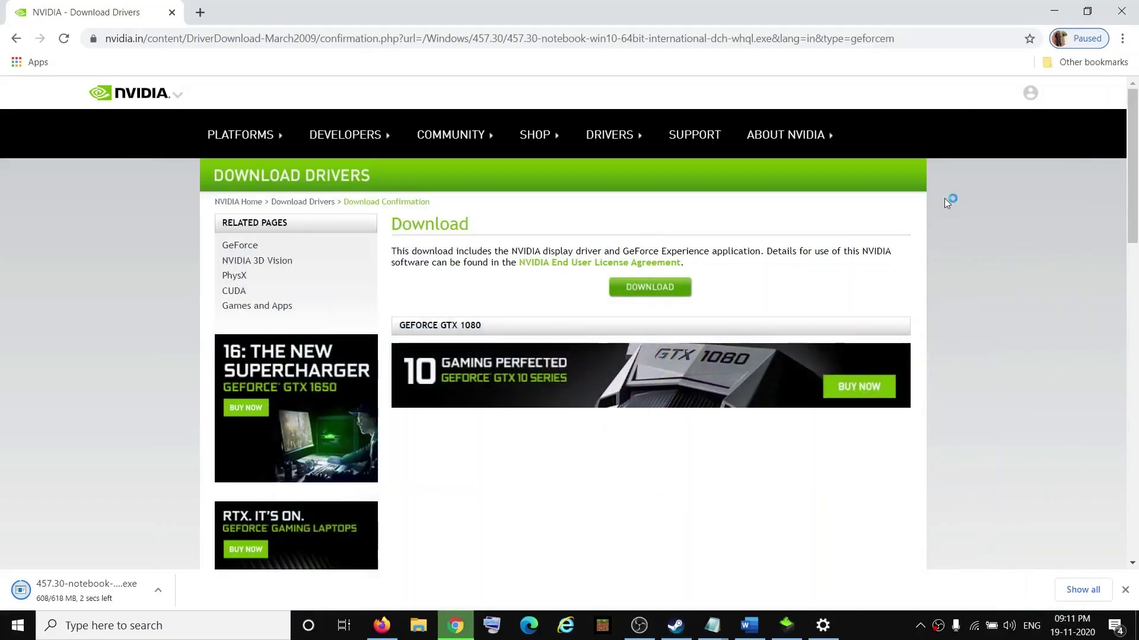
pyautogui.click(1054, 12)
pyautogui.click(702, 150)
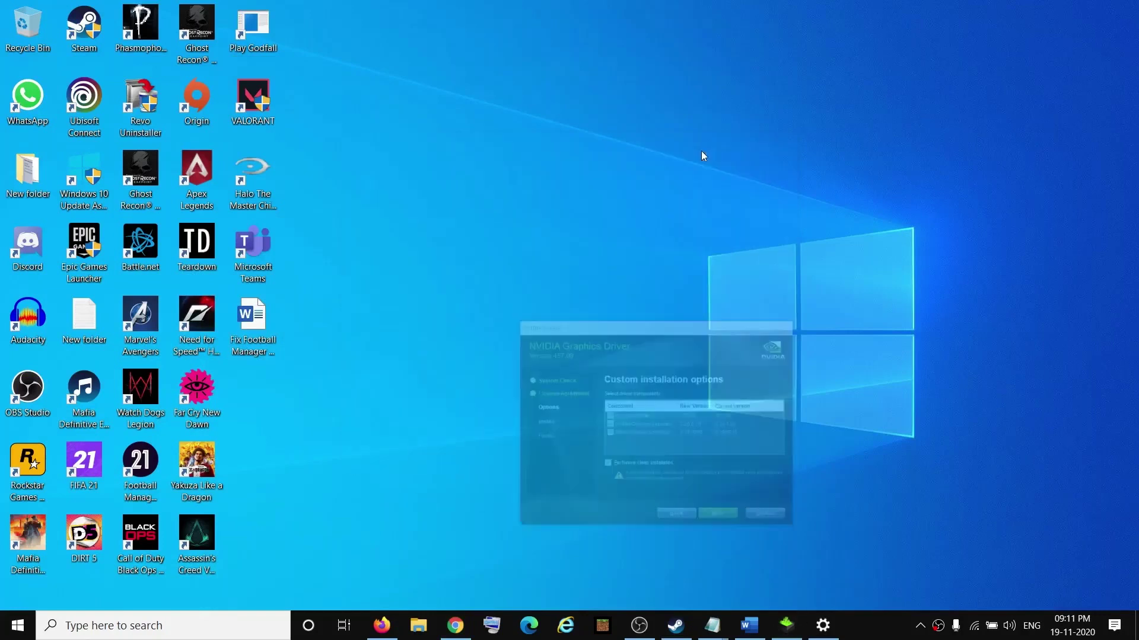